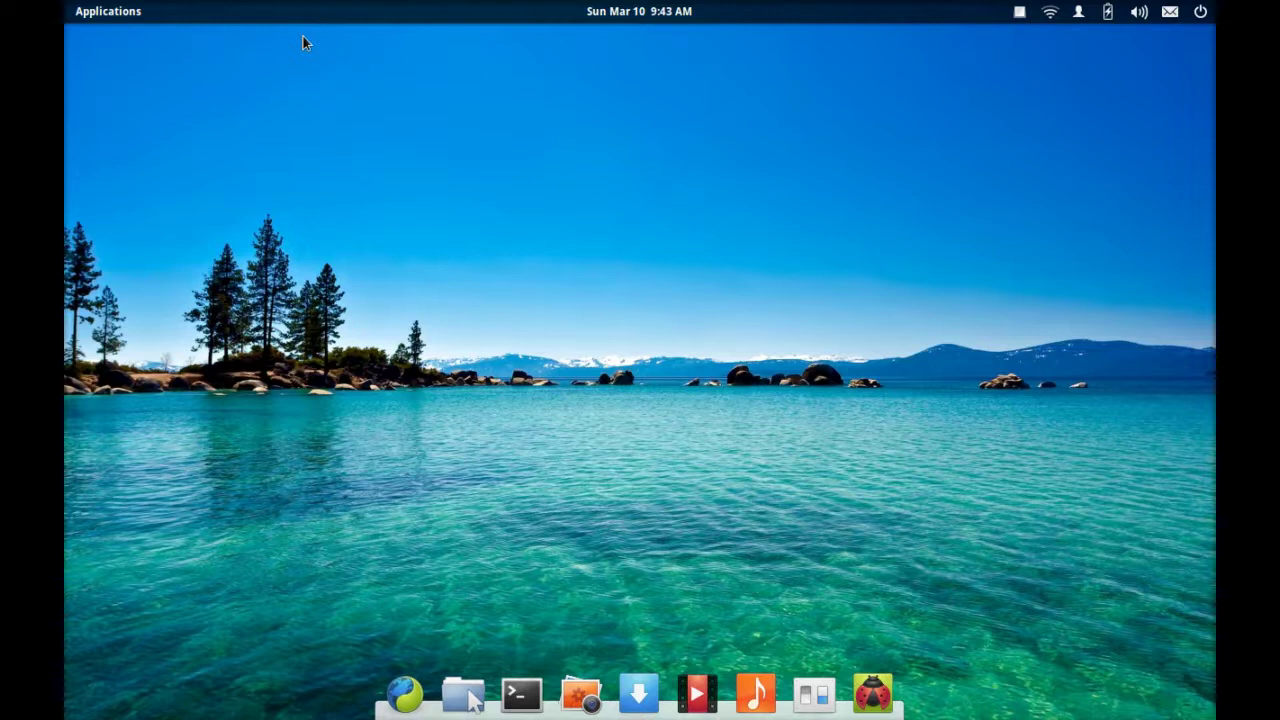
Look over the installed programs in the applications launcher and close it again
click(131, 14)
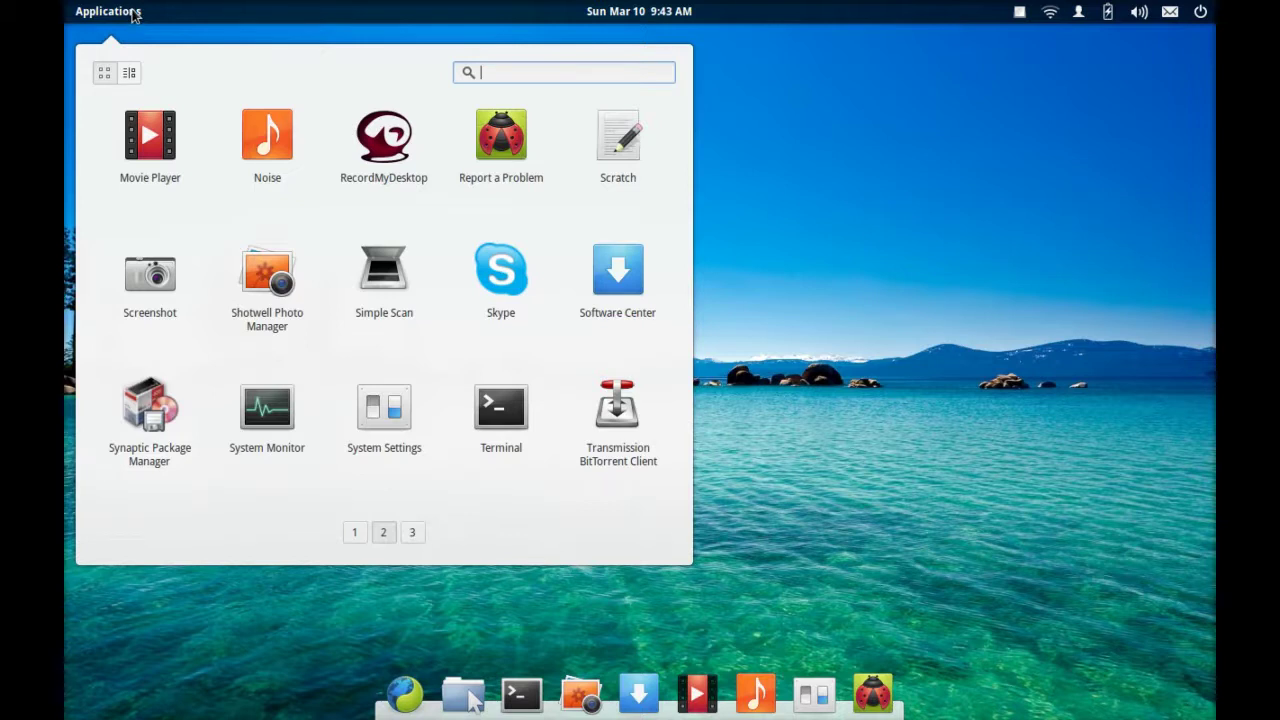
click(132, 14)
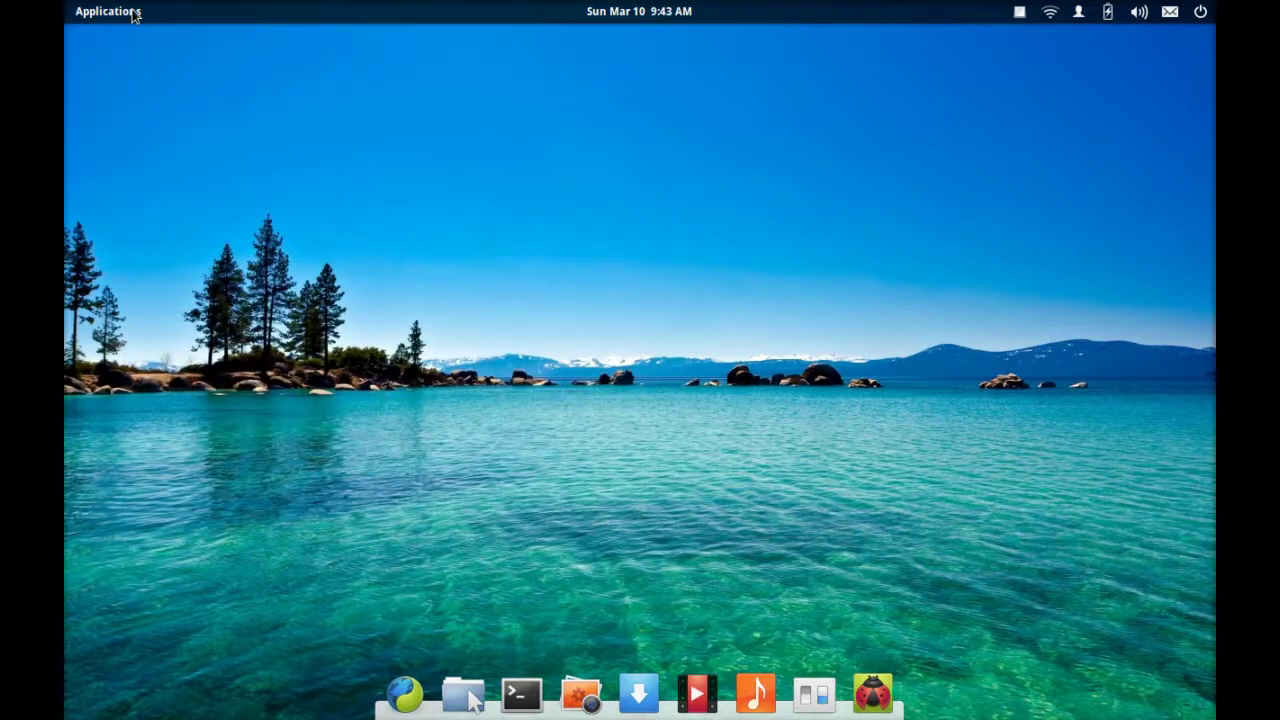
click(132, 14)
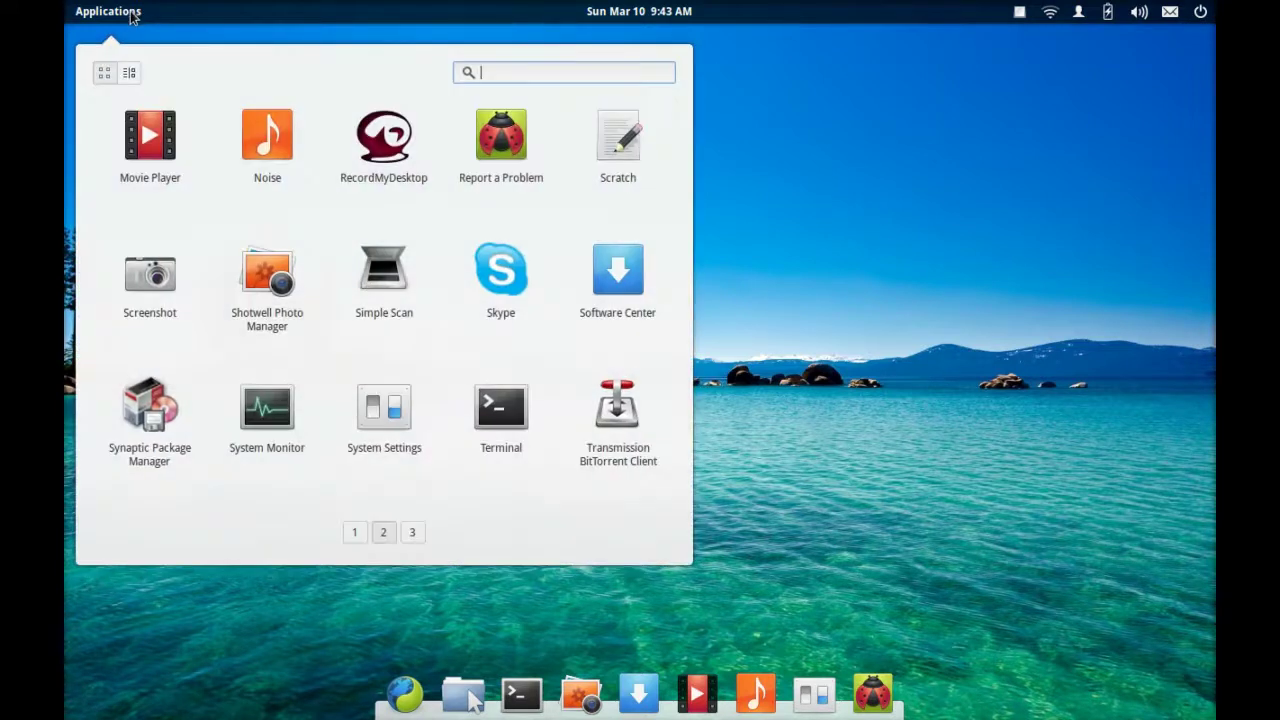
click(132, 14)
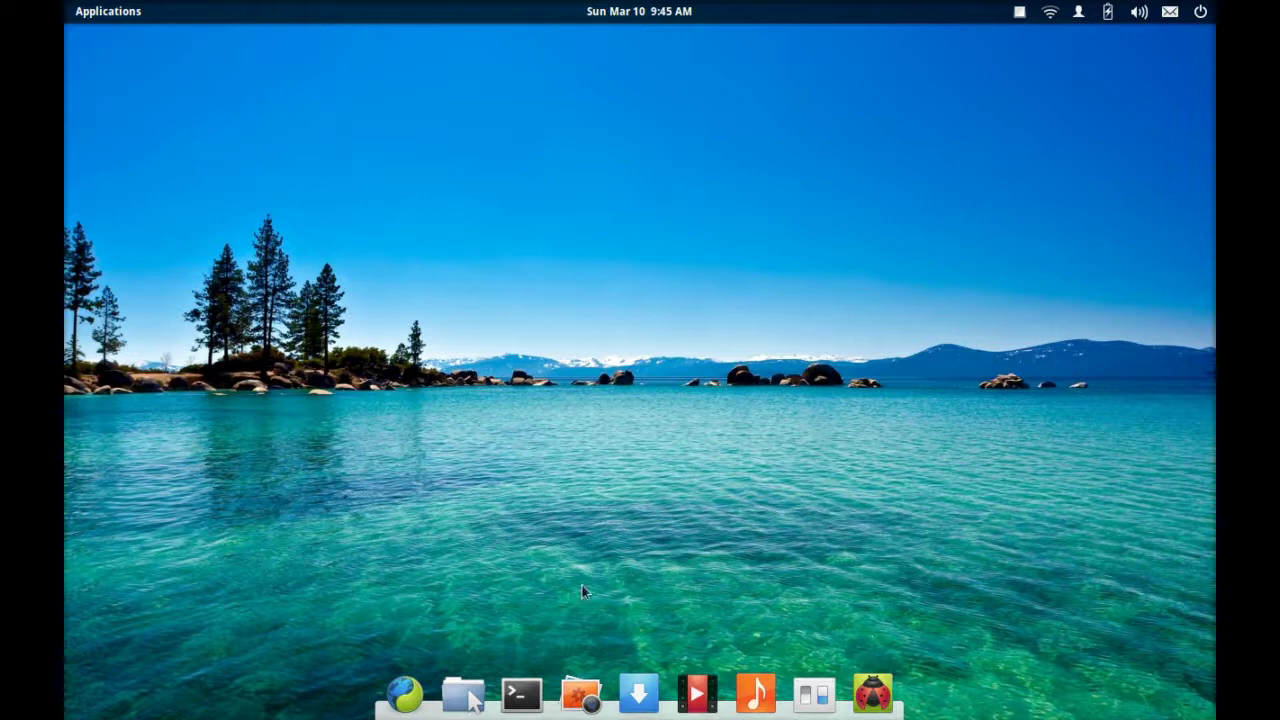
Open the Midori web browser, view its version information, and close the browser
click(404, 690)
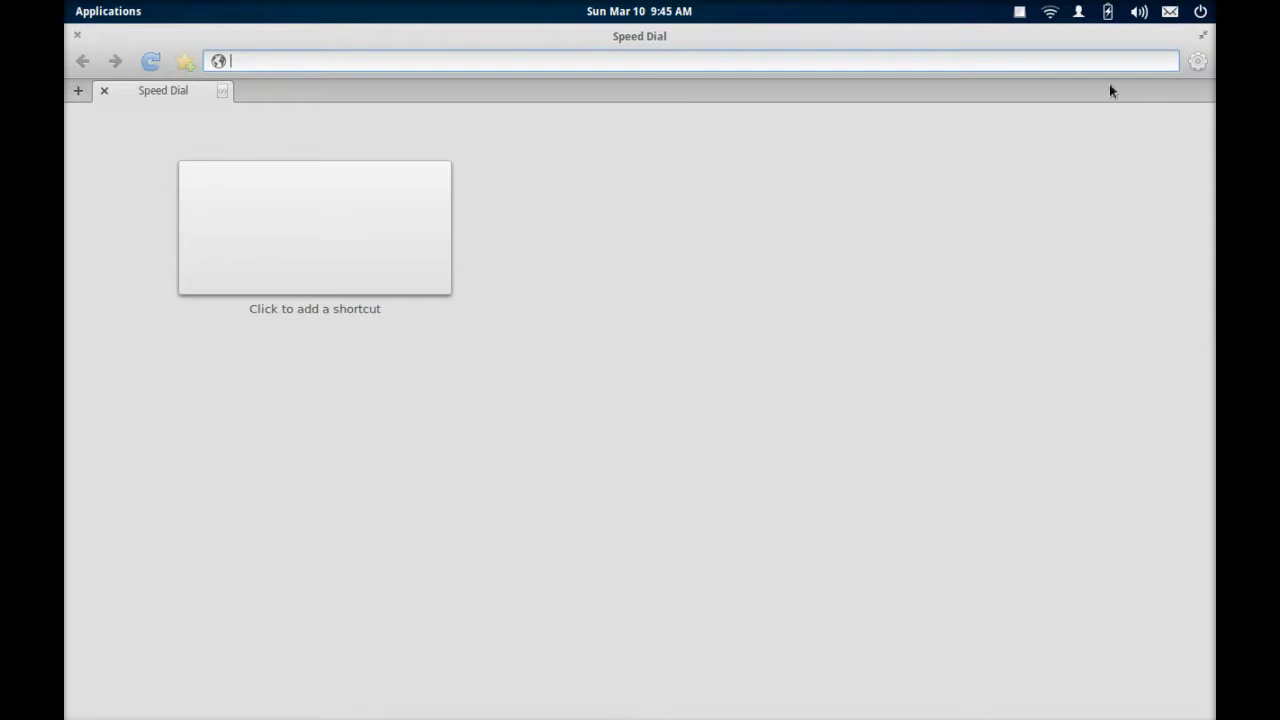
click(1196, 60)
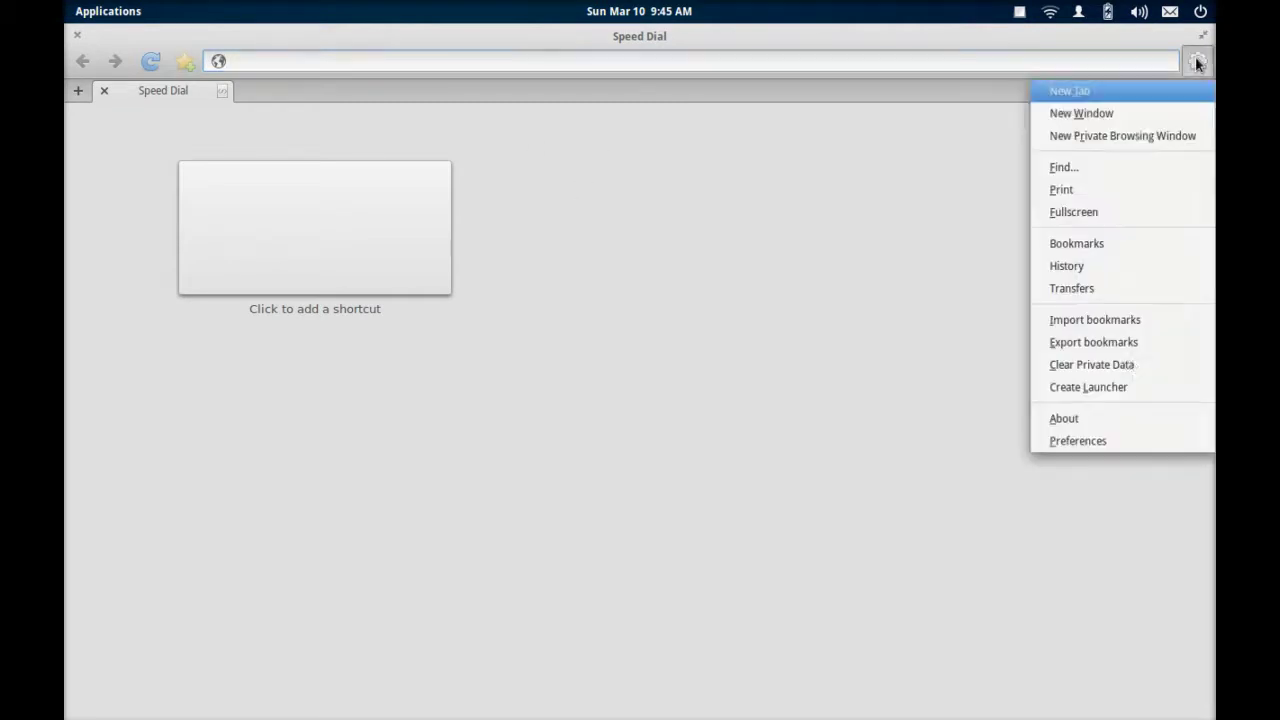
click(1111, 419)
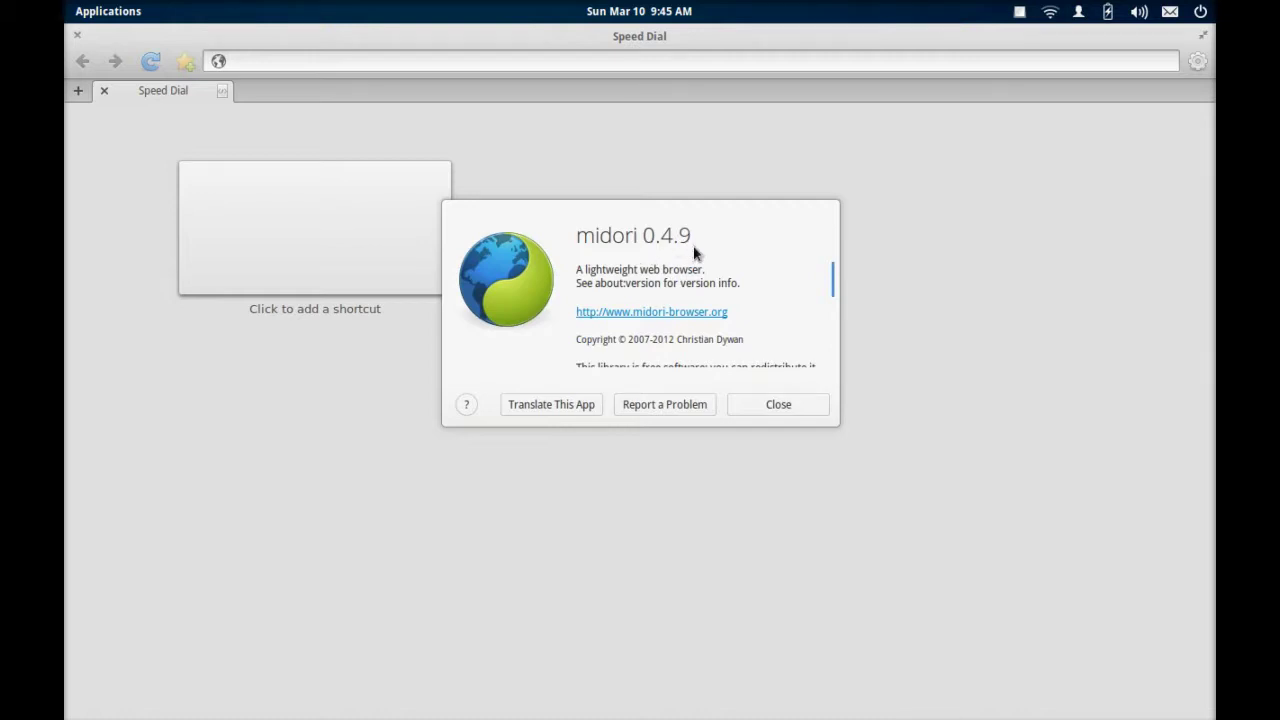
click(802, 408)
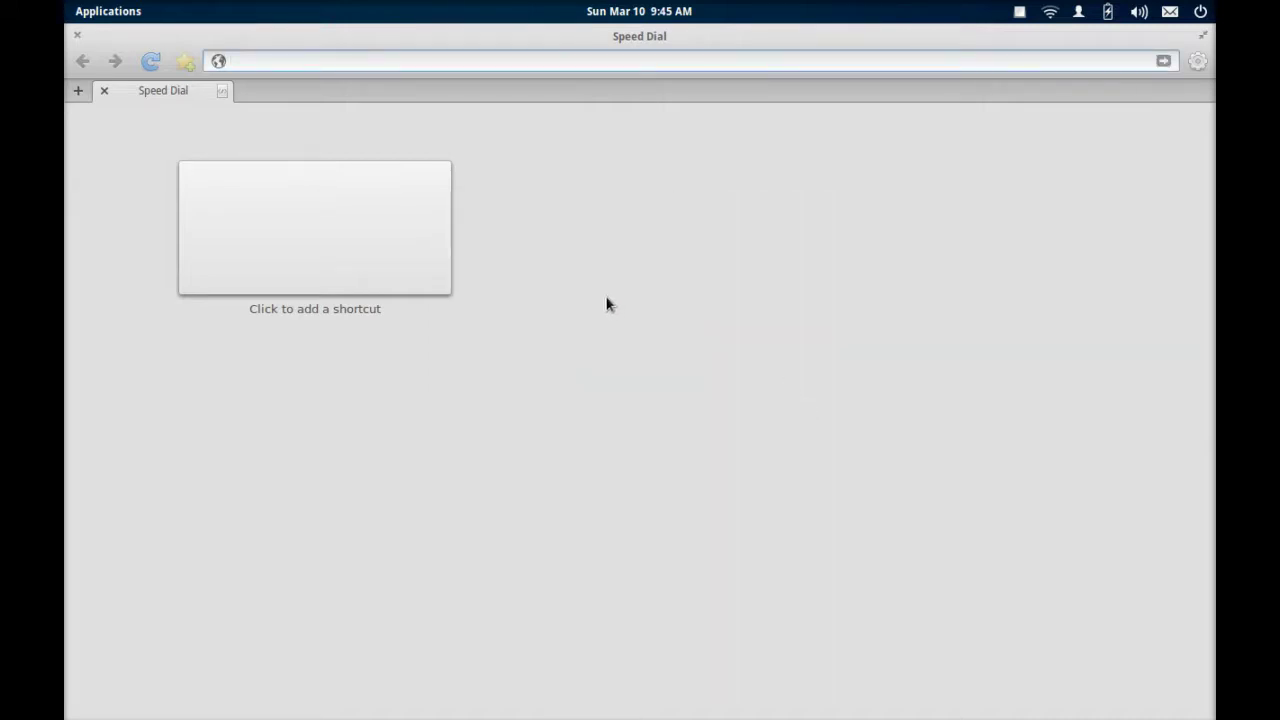
click(77, 36)
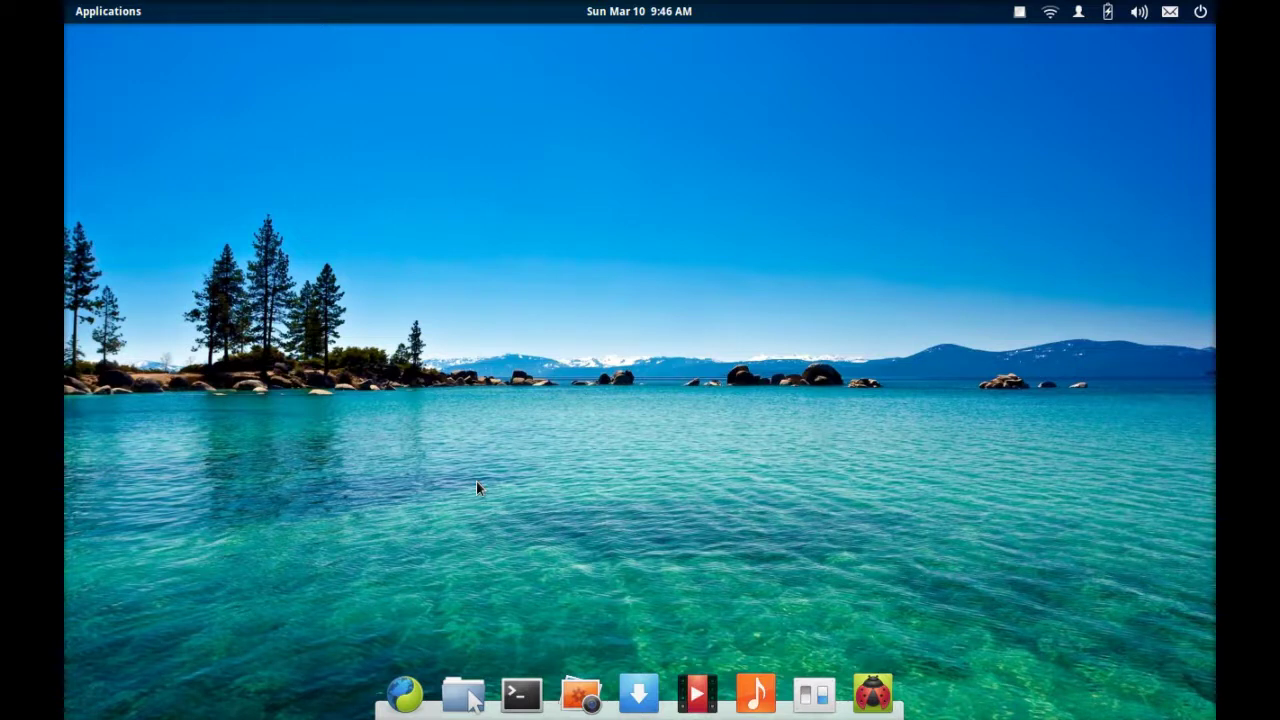
Open the Pantheon Files file manager and view its version information
click(463, 692)
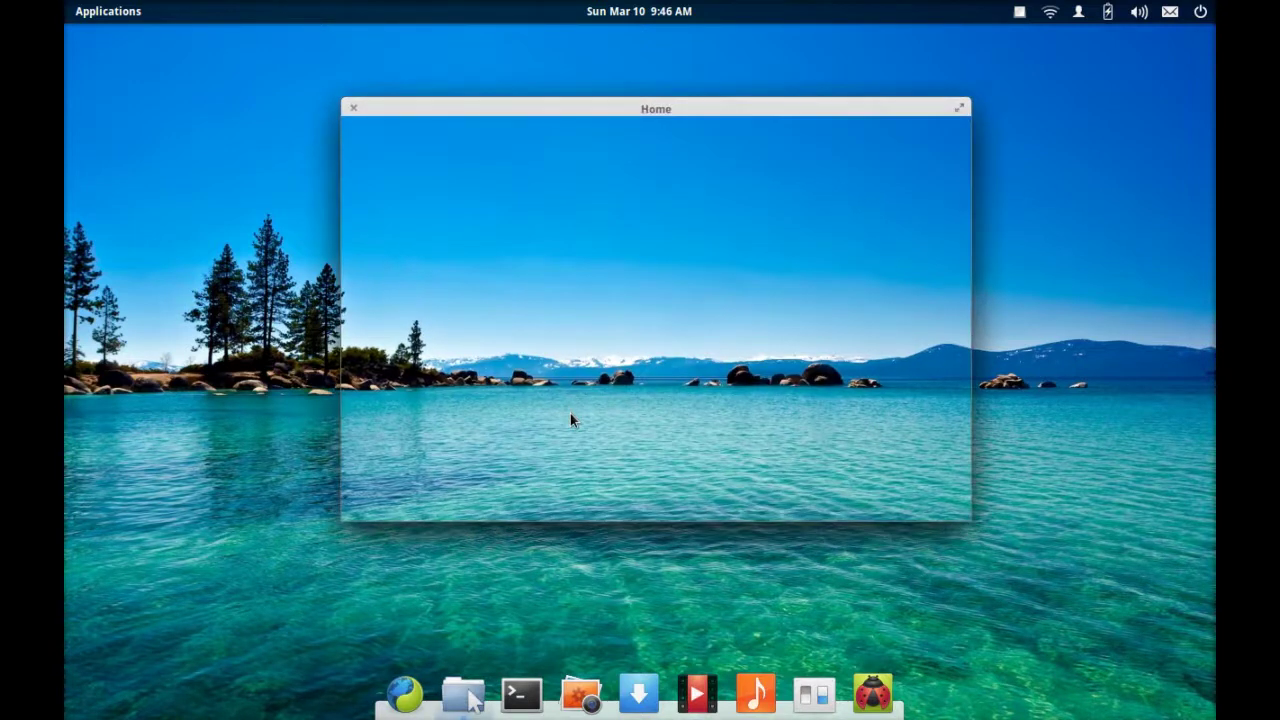
drag(630, 121, 586, 126)
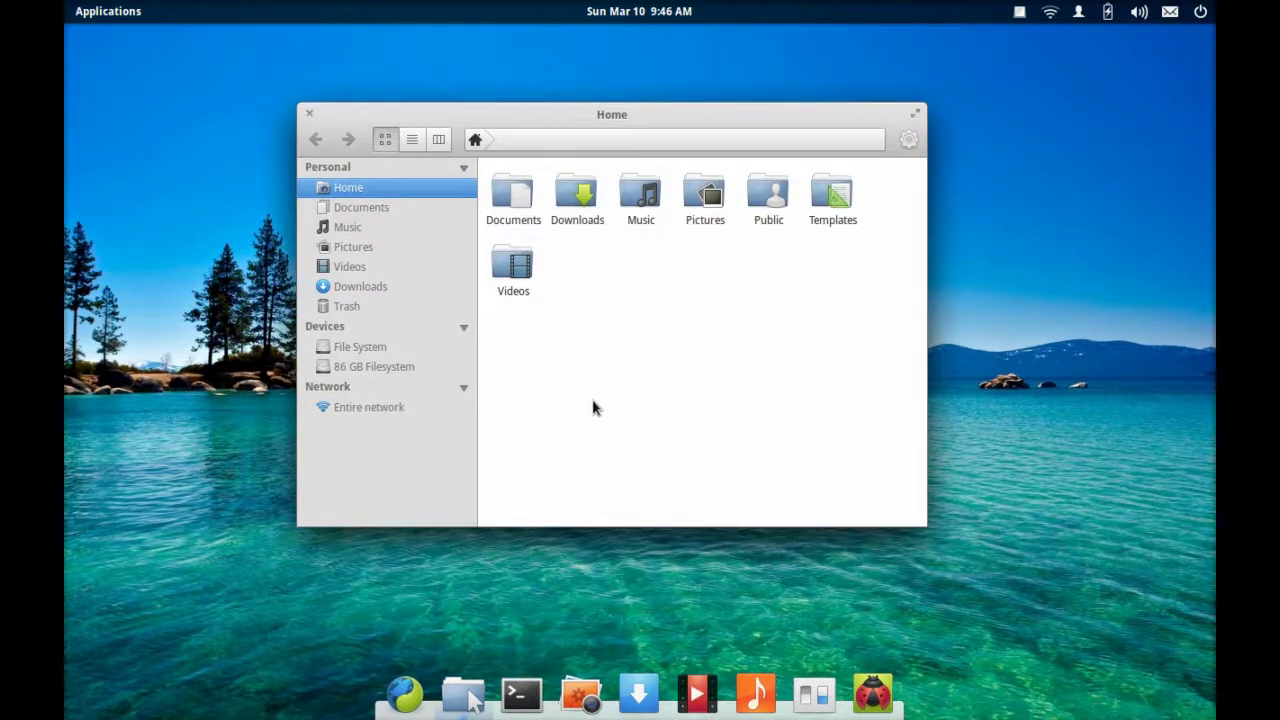
click(908, 140)
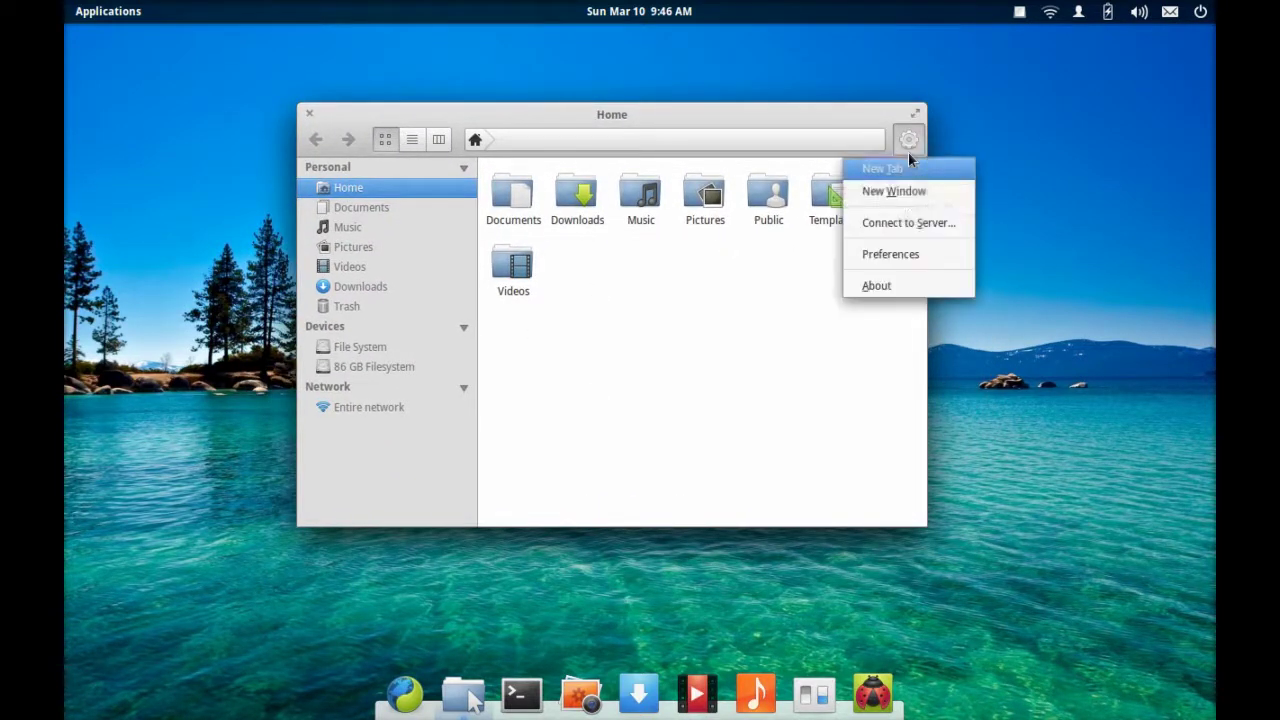
click(907, 285)
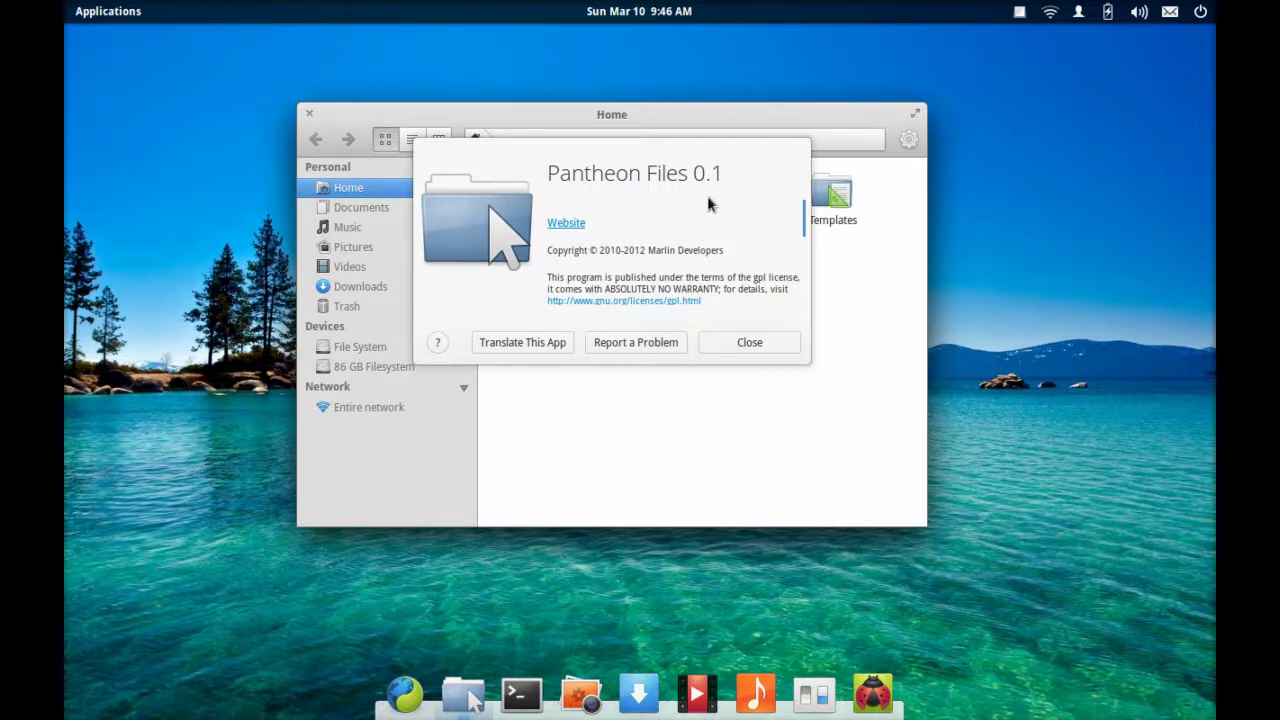
click(768, 342)
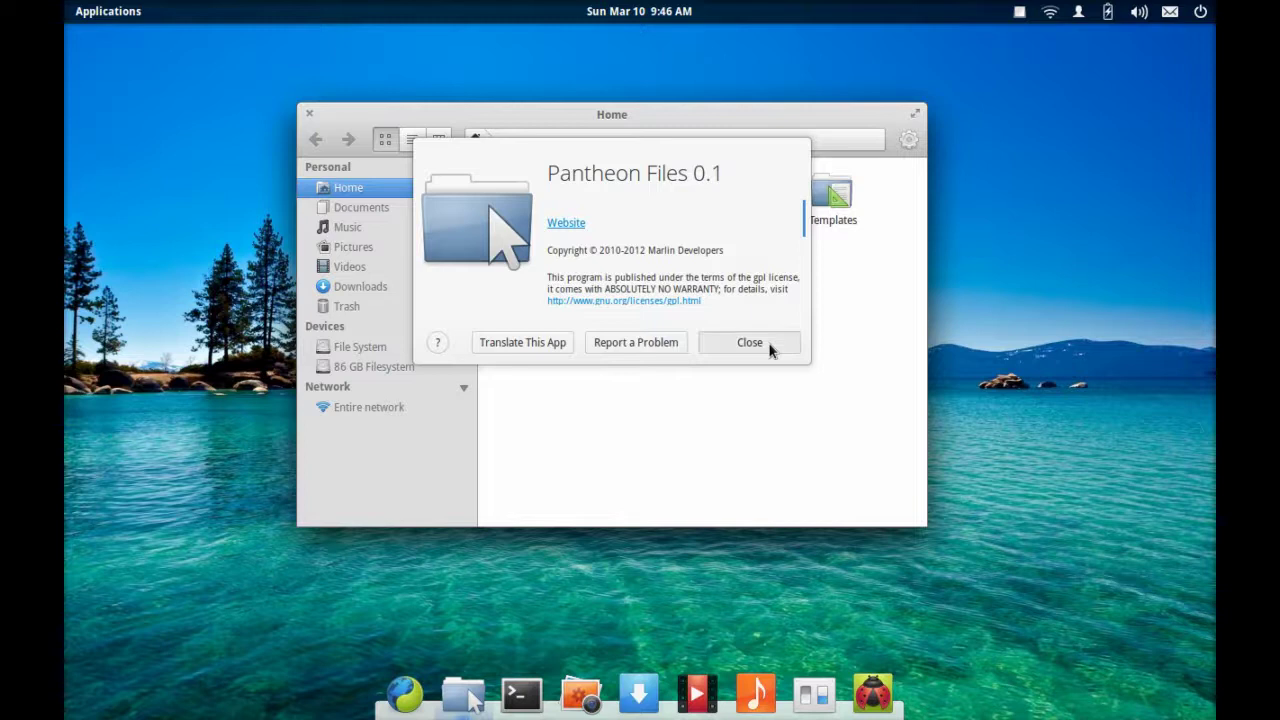
Browse the Downloads, Pictures, Public, Templates and Videos folders from the home folder, and close the file manager
click(578, 198)
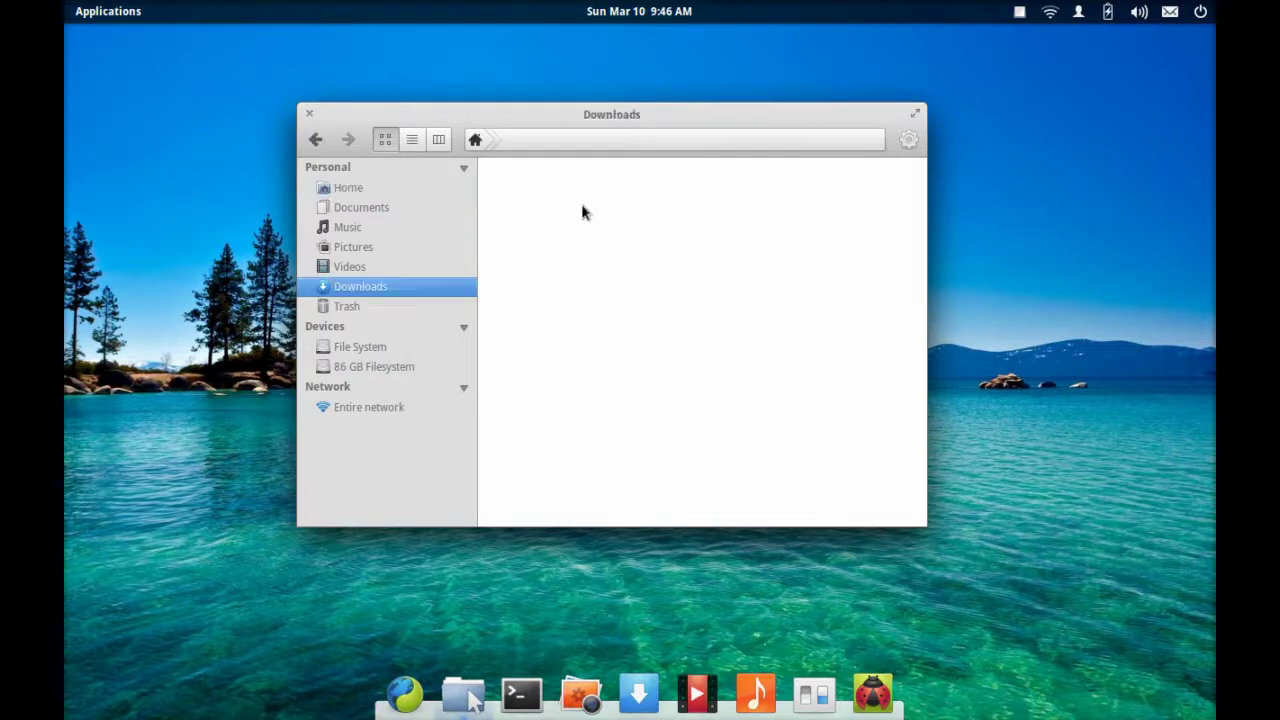
click(478, 142)
click(718, 208)
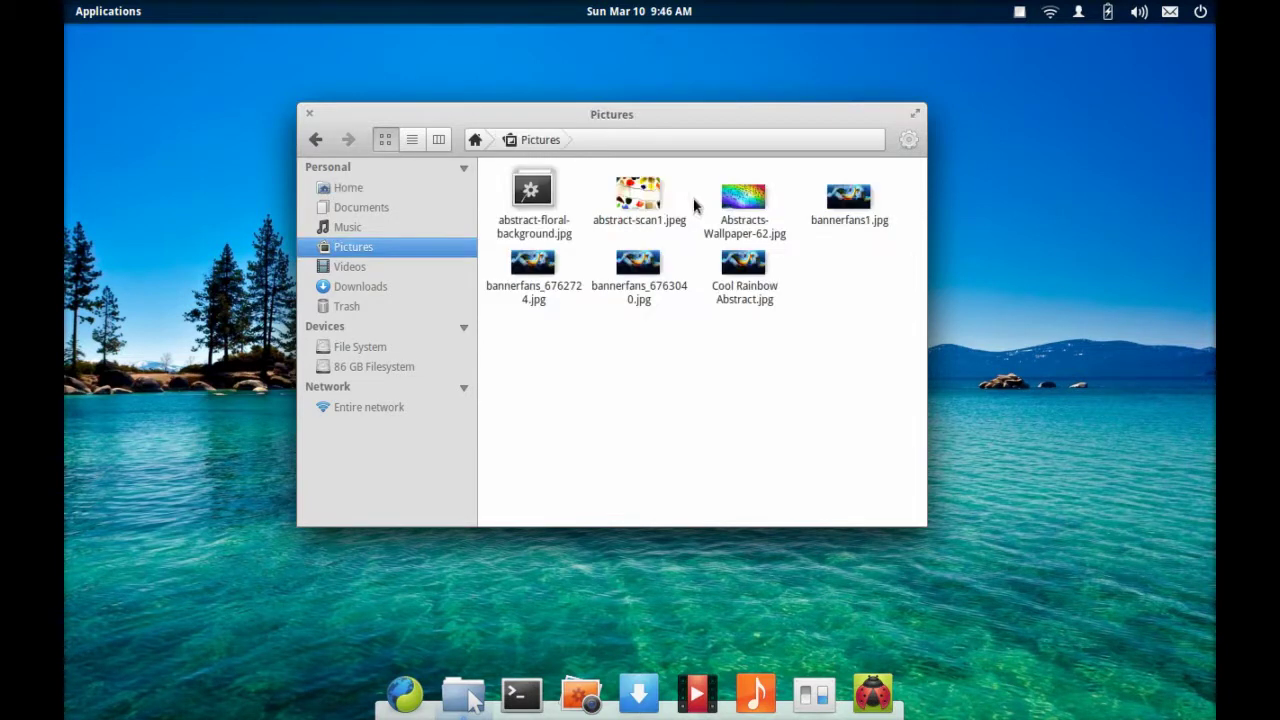
click(479, 139)
click(766, 196)
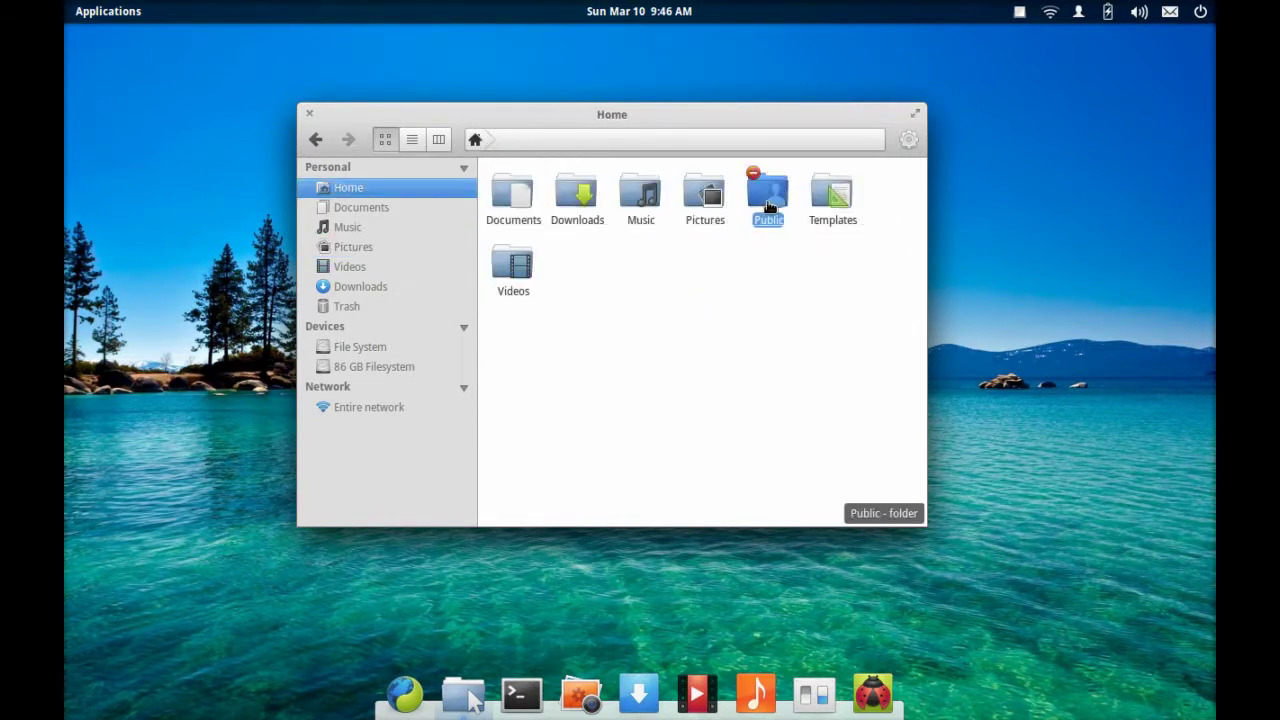
click(476, 139)
click(830, 196)
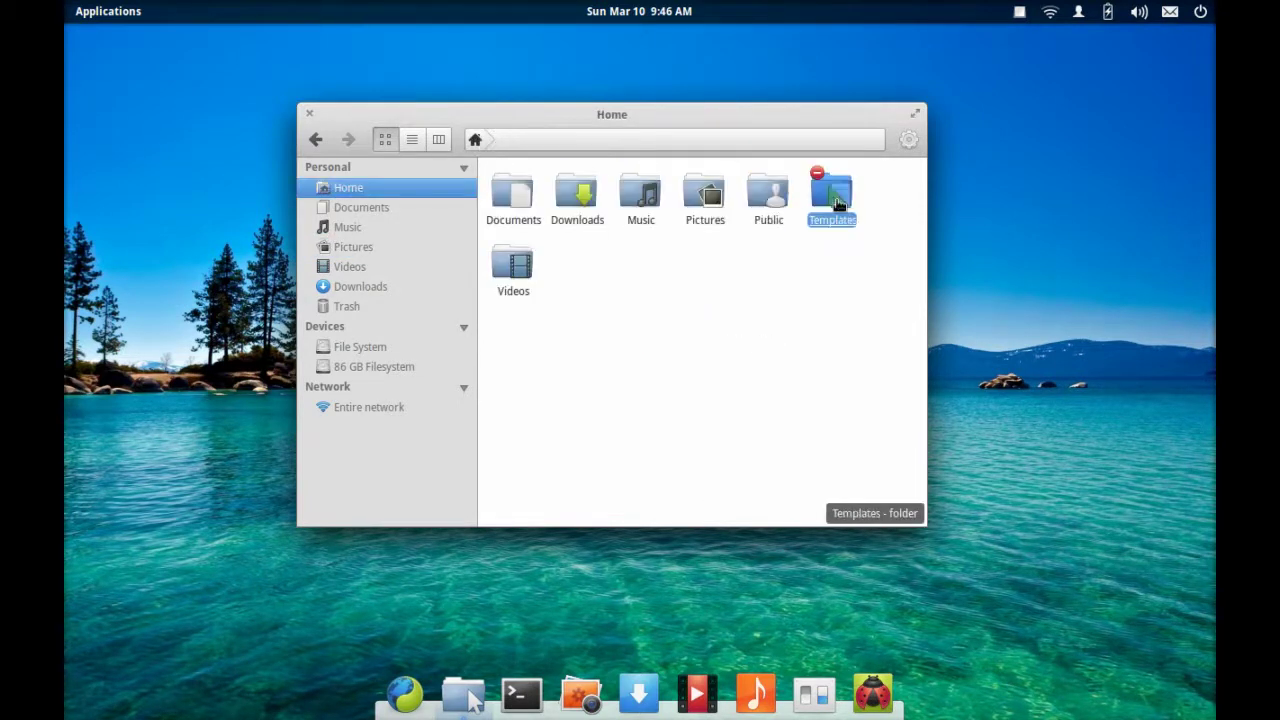
click(474, 140)
click(513, 262)
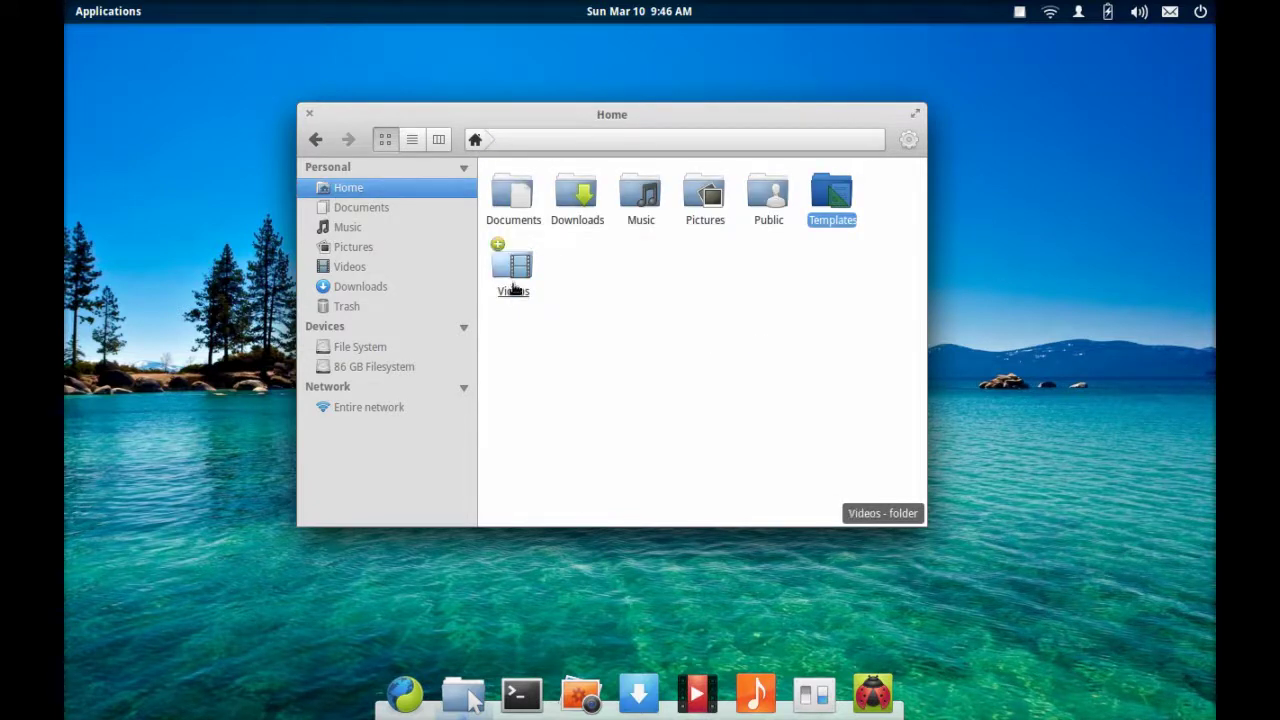
click(474, 140)
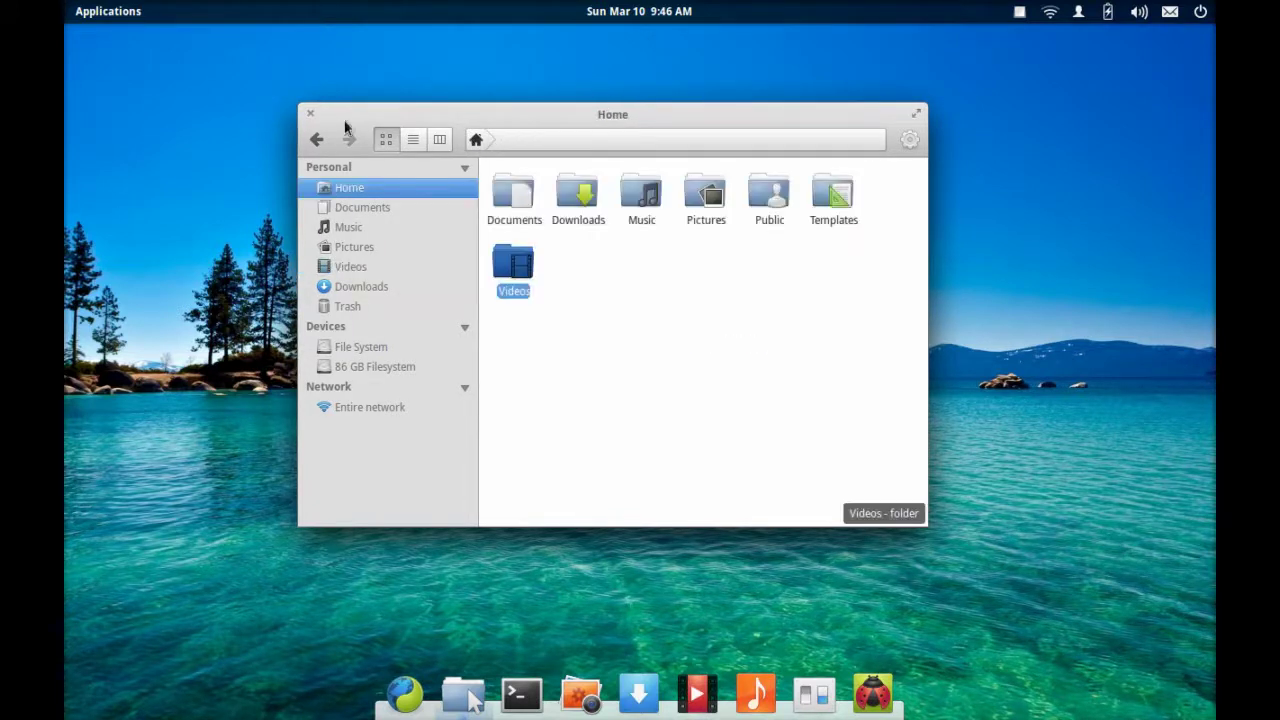
click(310, 113)
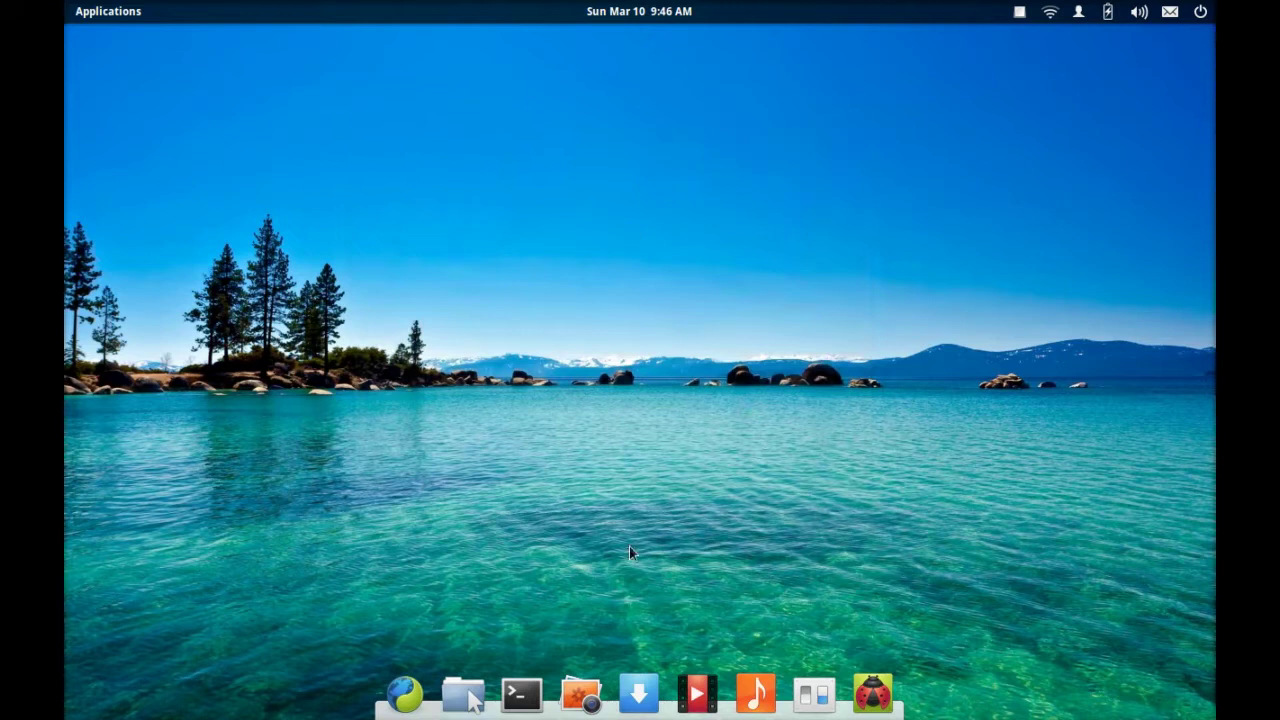
Open the Terminal, reposition its window on the desktop, and close it
click(521, 693)
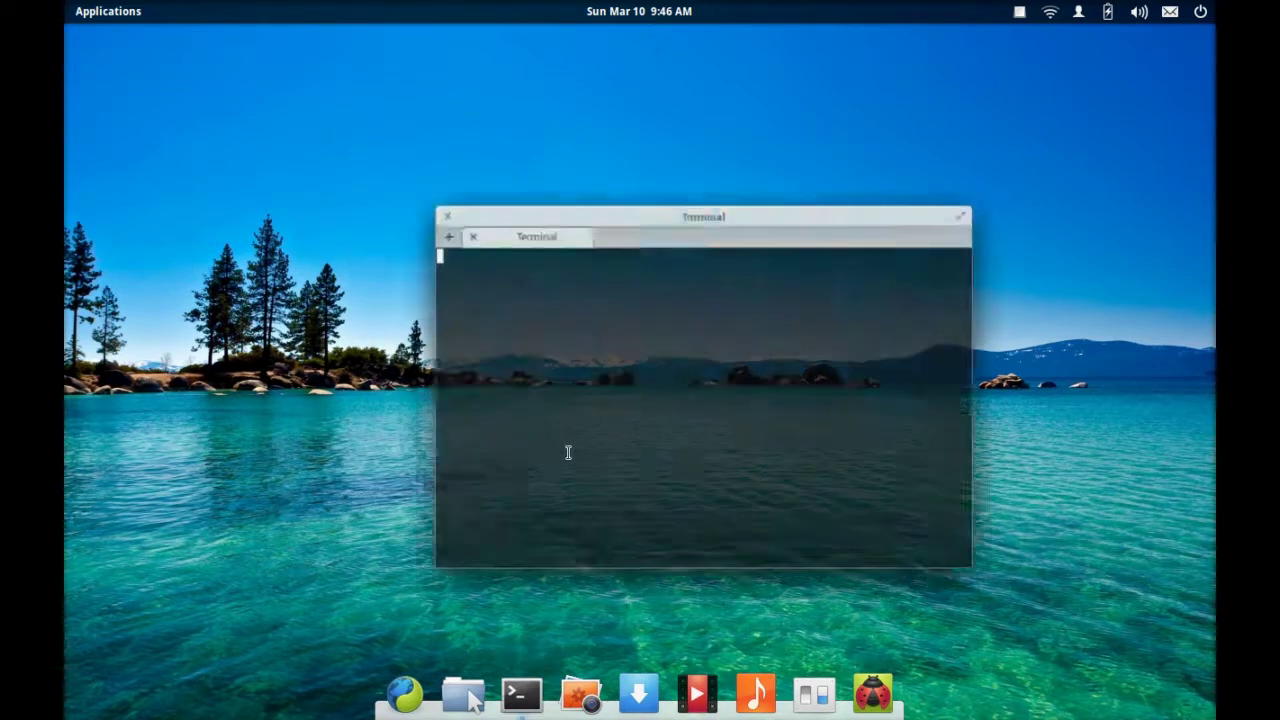
drag(734, 194, 802, 181)
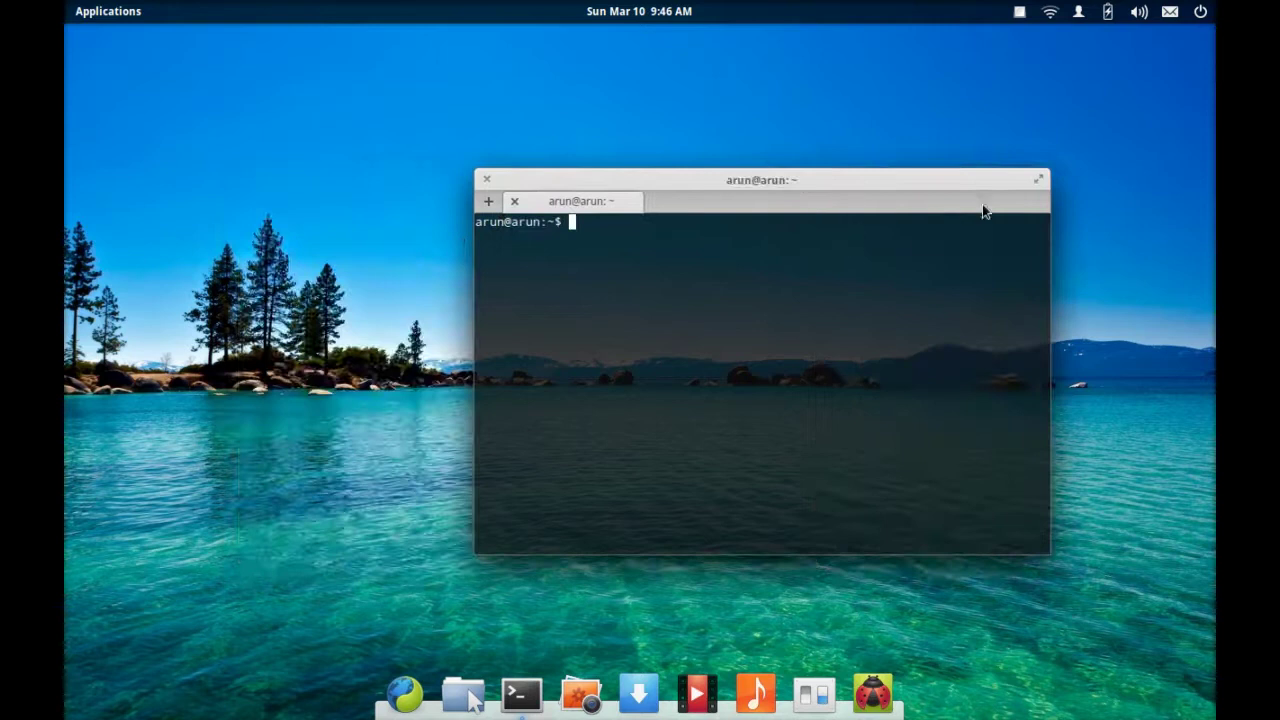
click(487, 182)
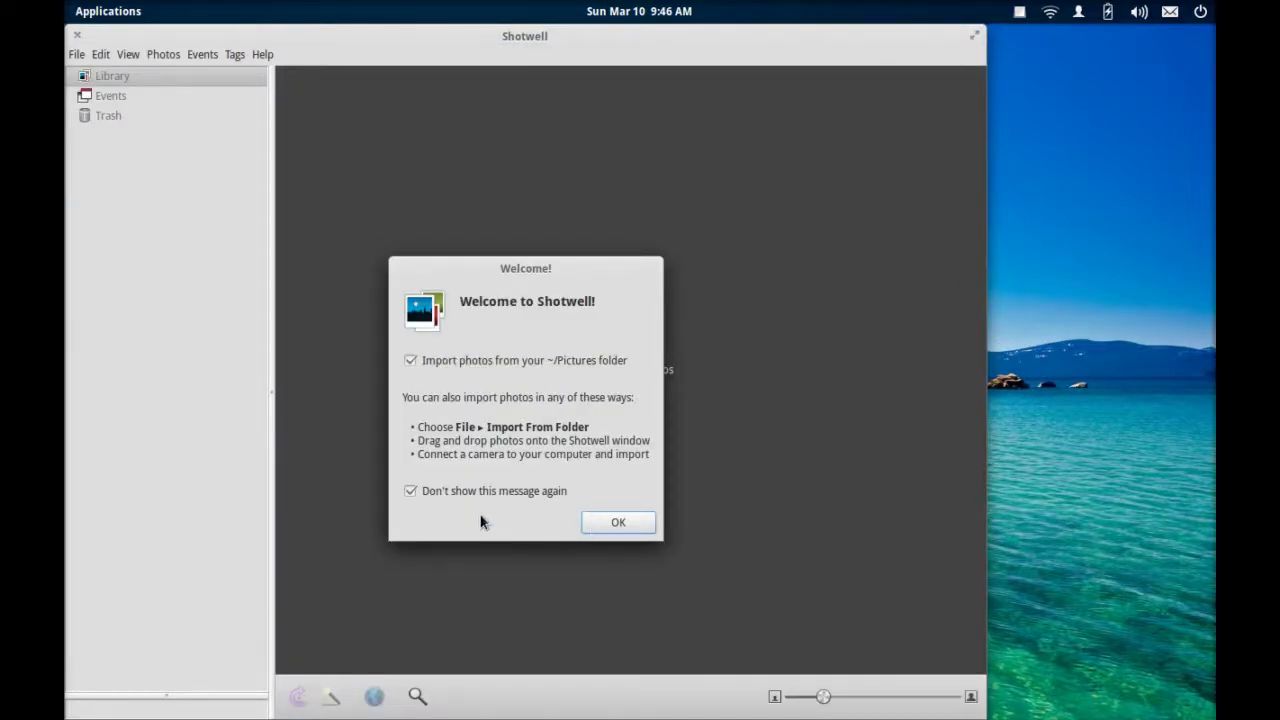
Import the photos from the Pictures folder into Shotwell and keep the welcome message from showing again
click(618, 522)
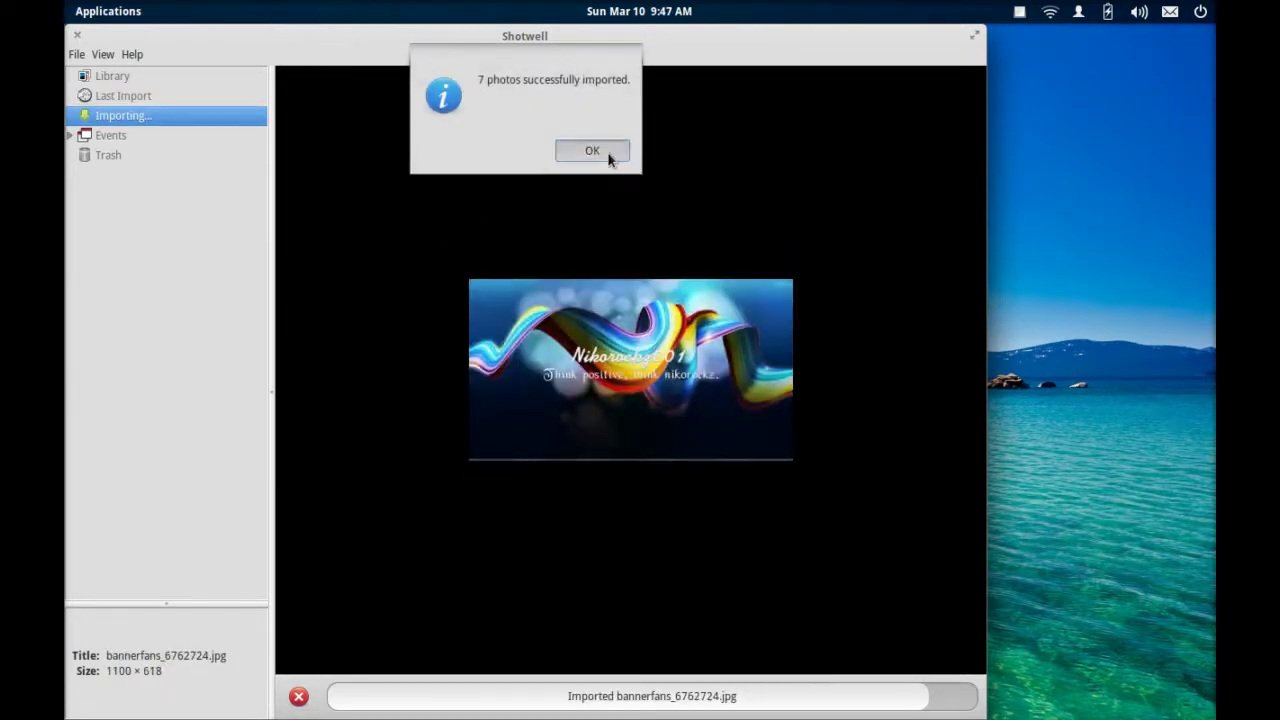
click(592, 151)
View Shotwell's version information and close the photo manager
click(264, 56)
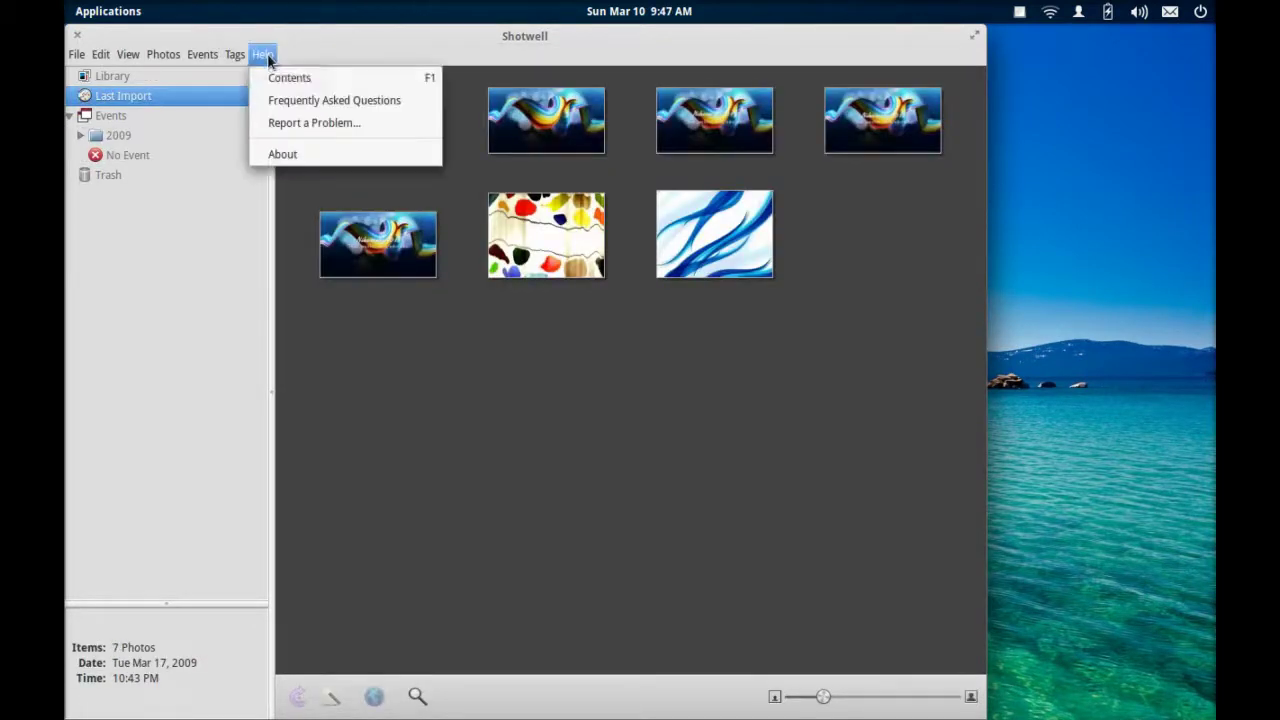
click(293, 155)
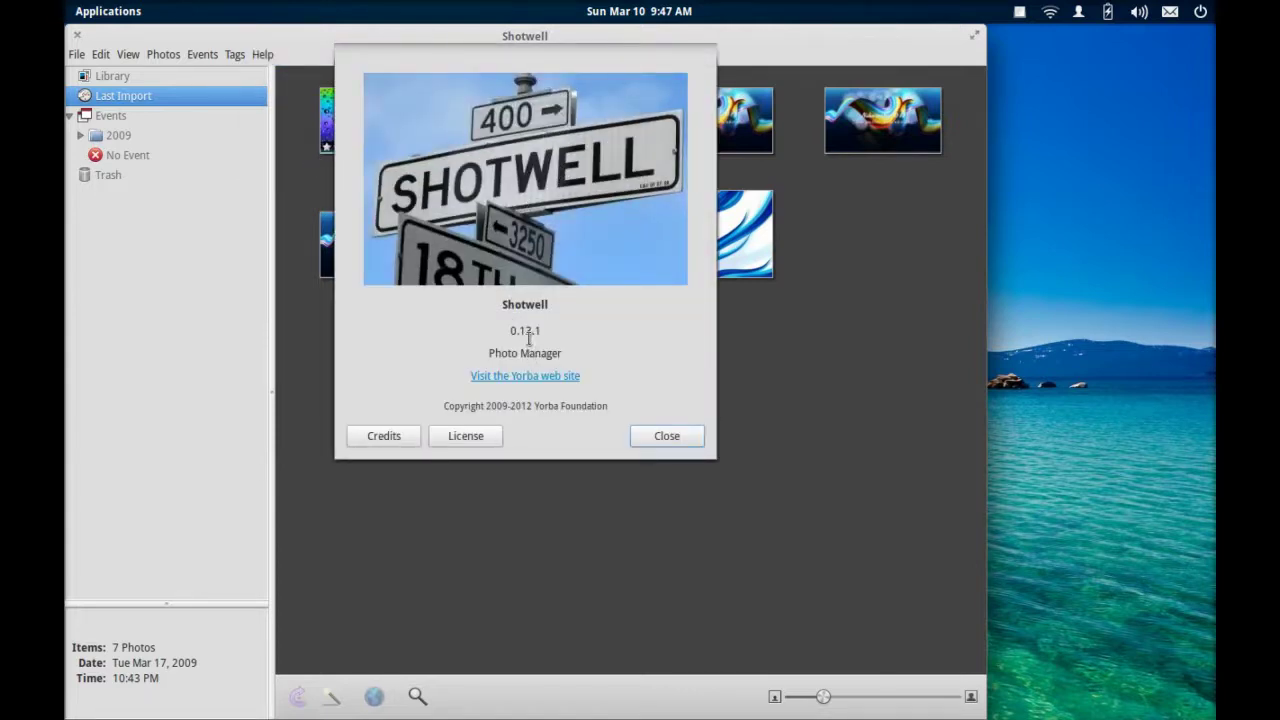
click(666, 436)
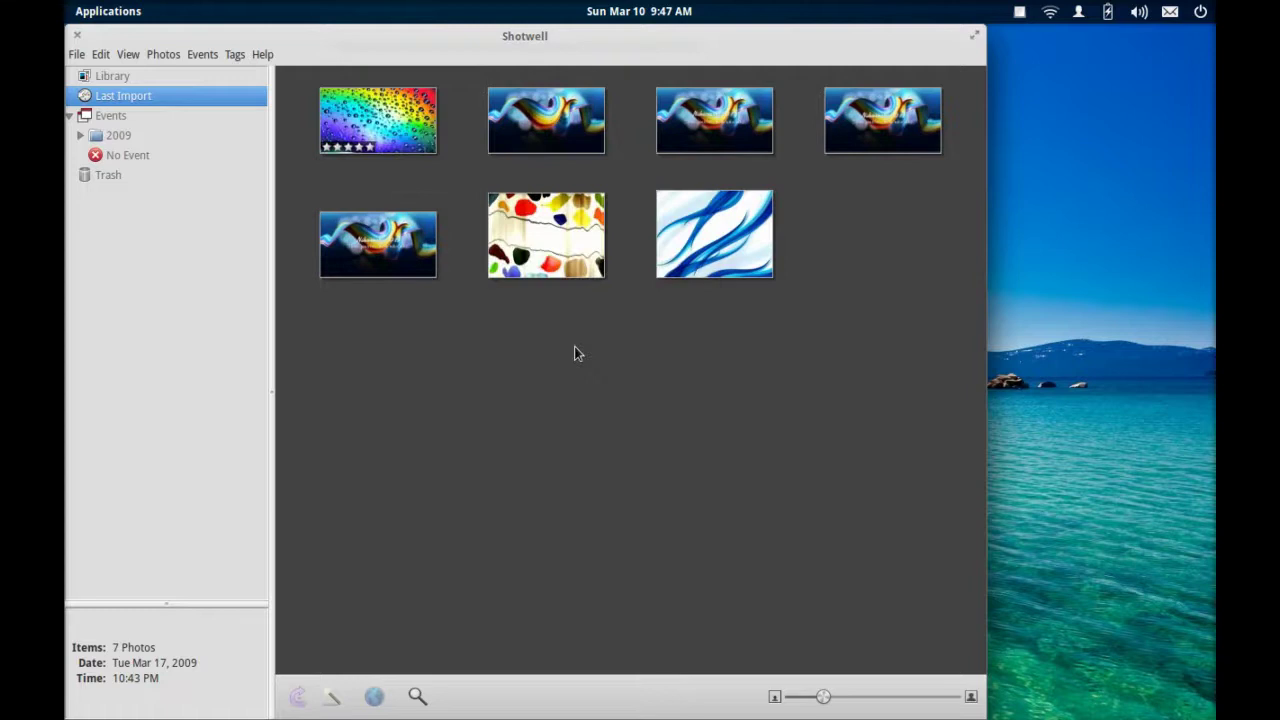
click(79, 36)
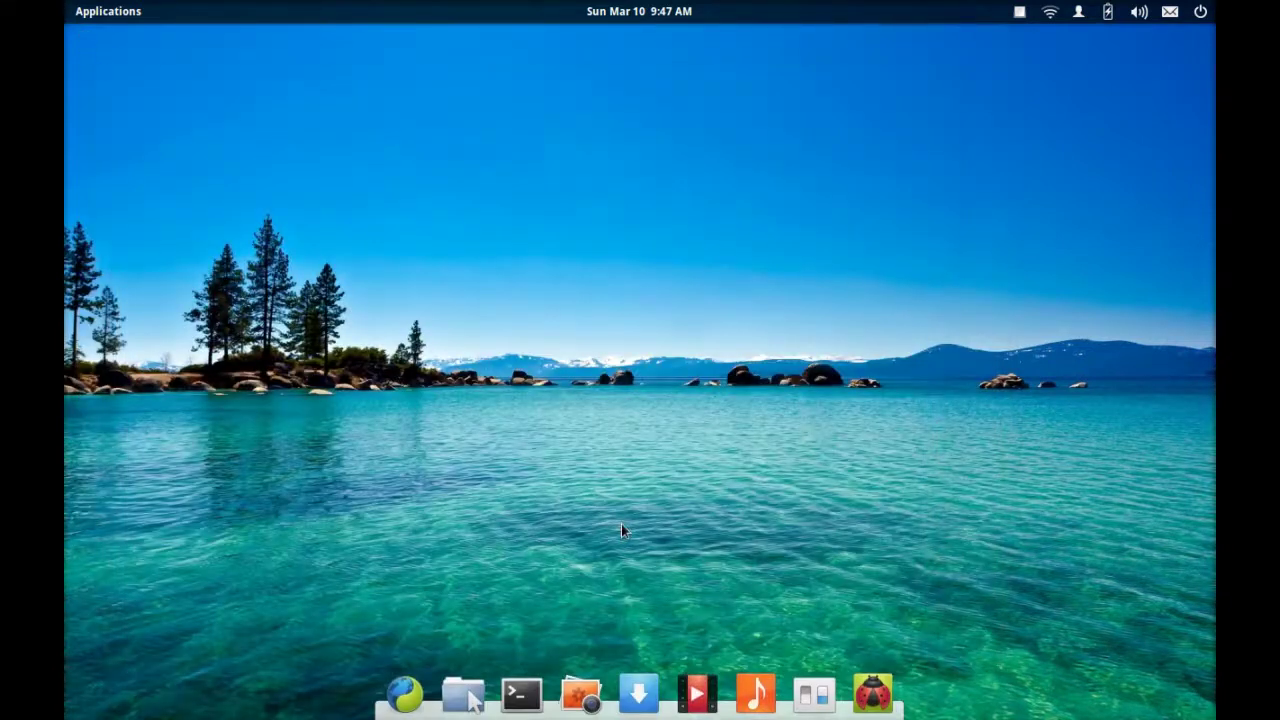
Open the Software Center, look over its start page of featured applications, and close it
click(638, 692)
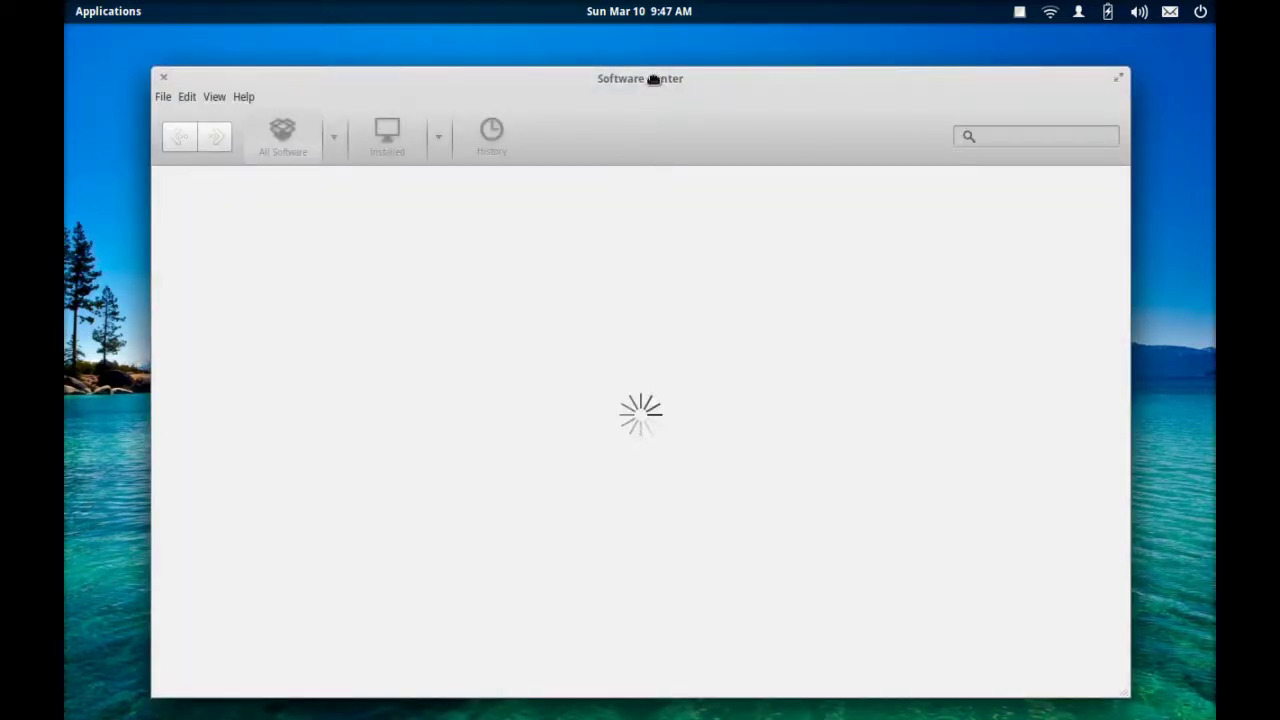
drag(652, 80, 632, 61)
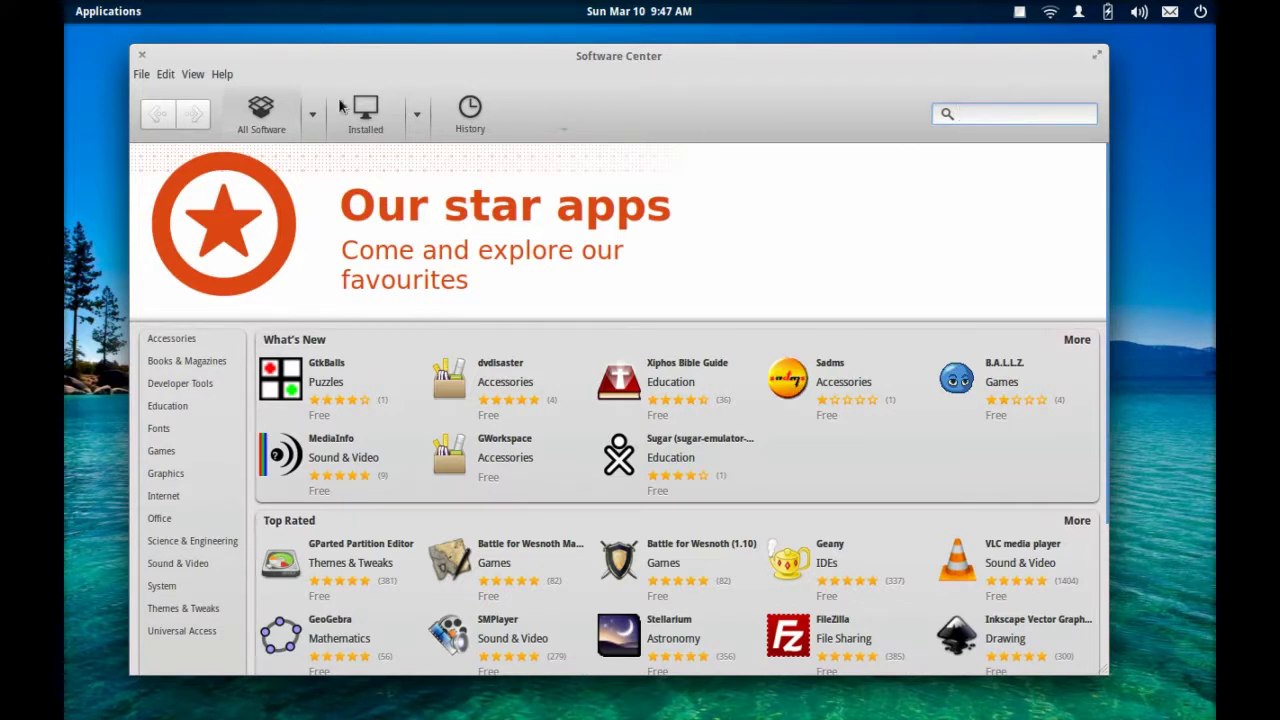
click(142, 56)
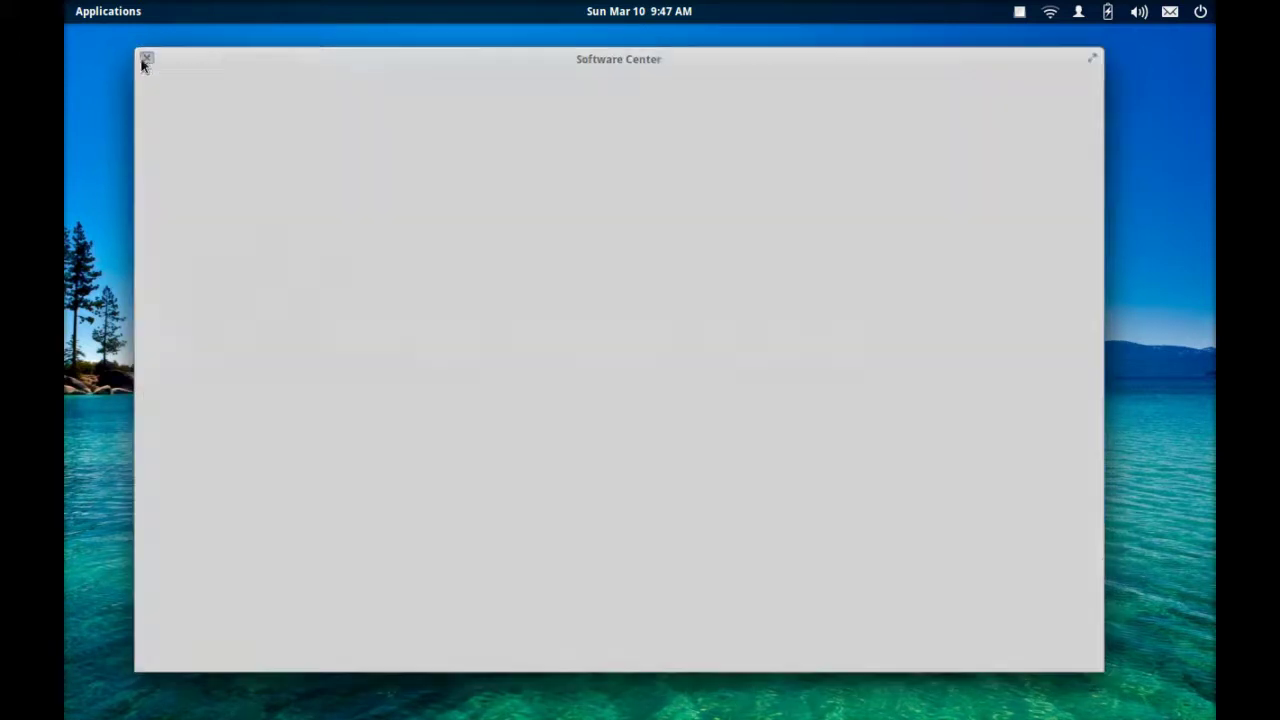
Open the Movie Player, reposition its window, view its version information, and close it
click(690, 705)
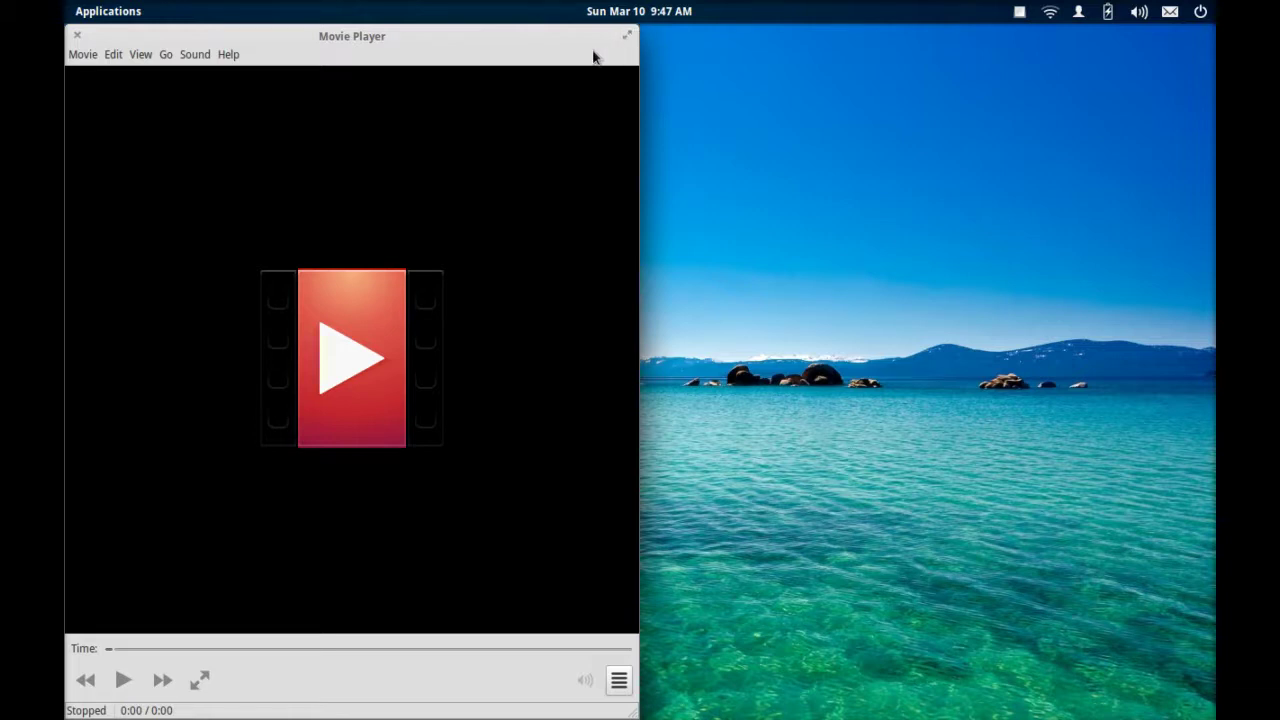
drag(543, 47, 765, 46)
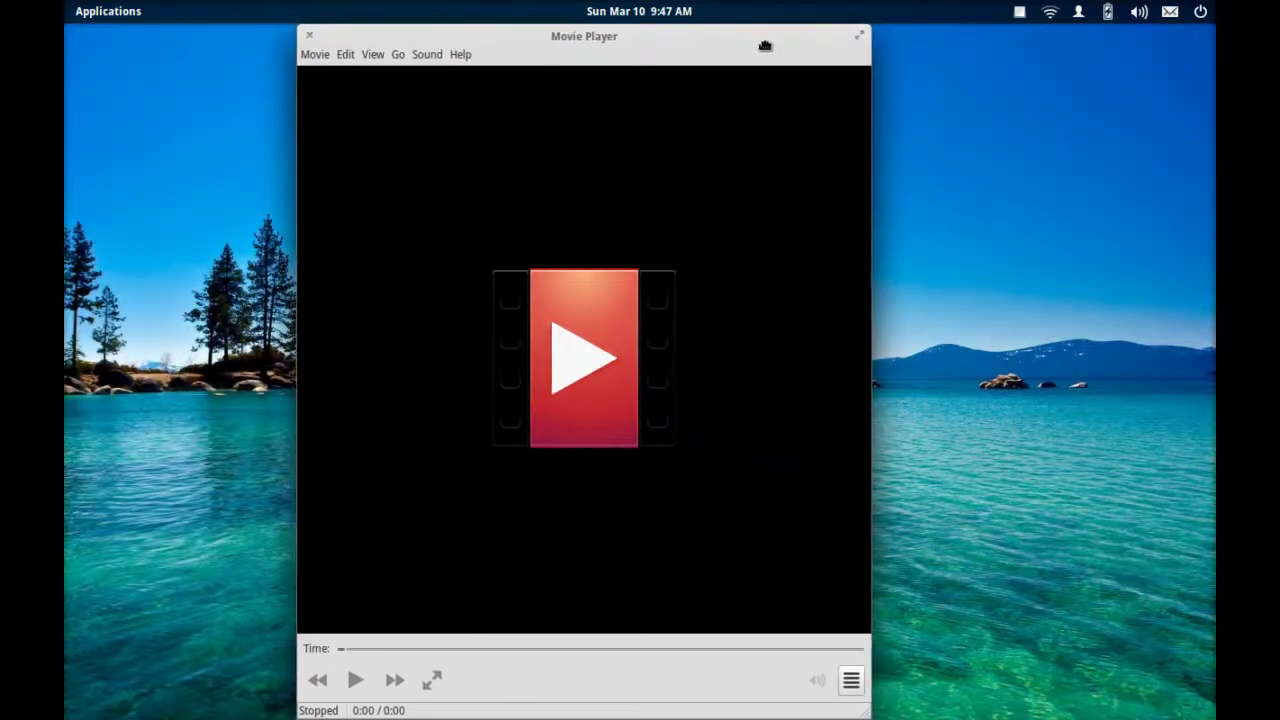
click(460, 54)
click(497, 162)
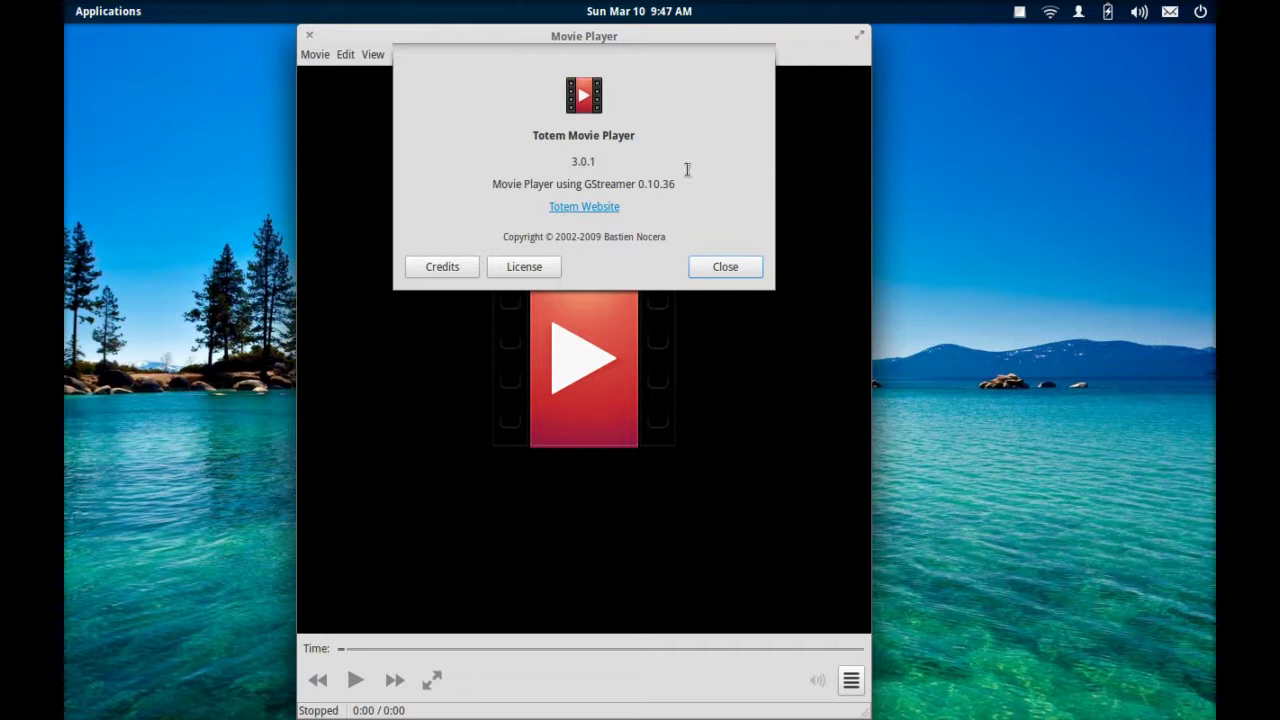
click(715, 276)
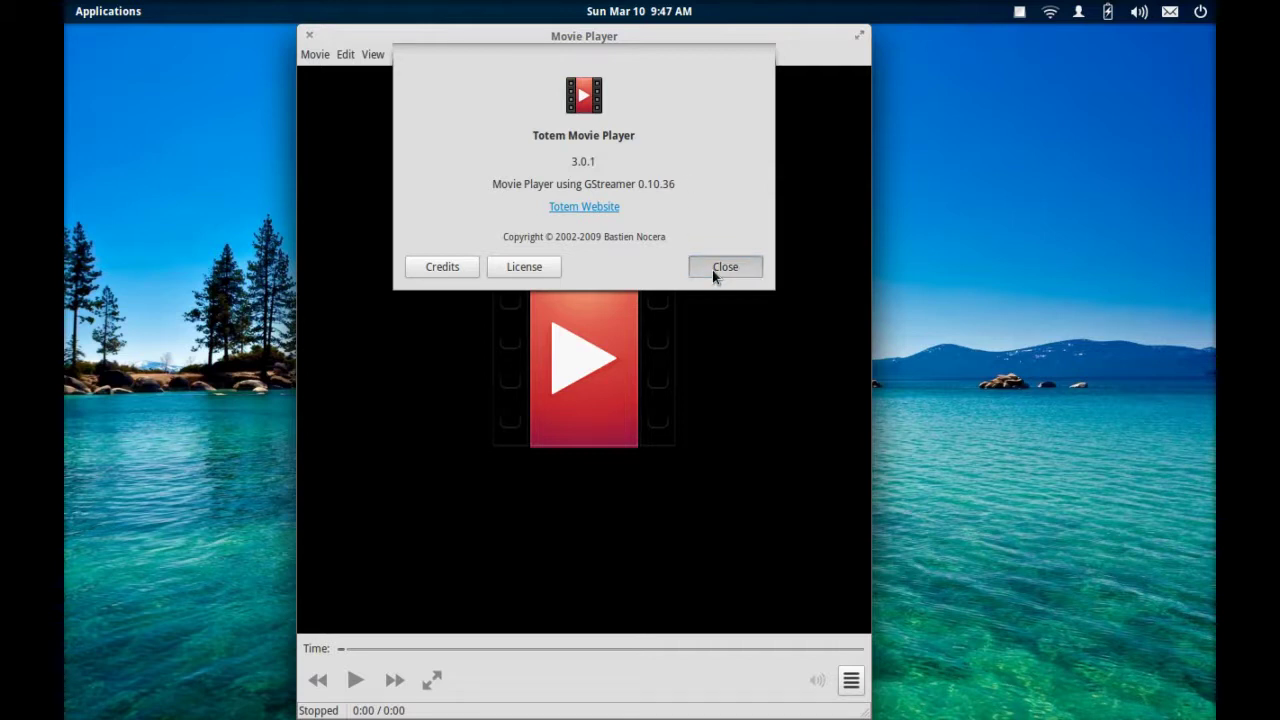
click(310, 36)
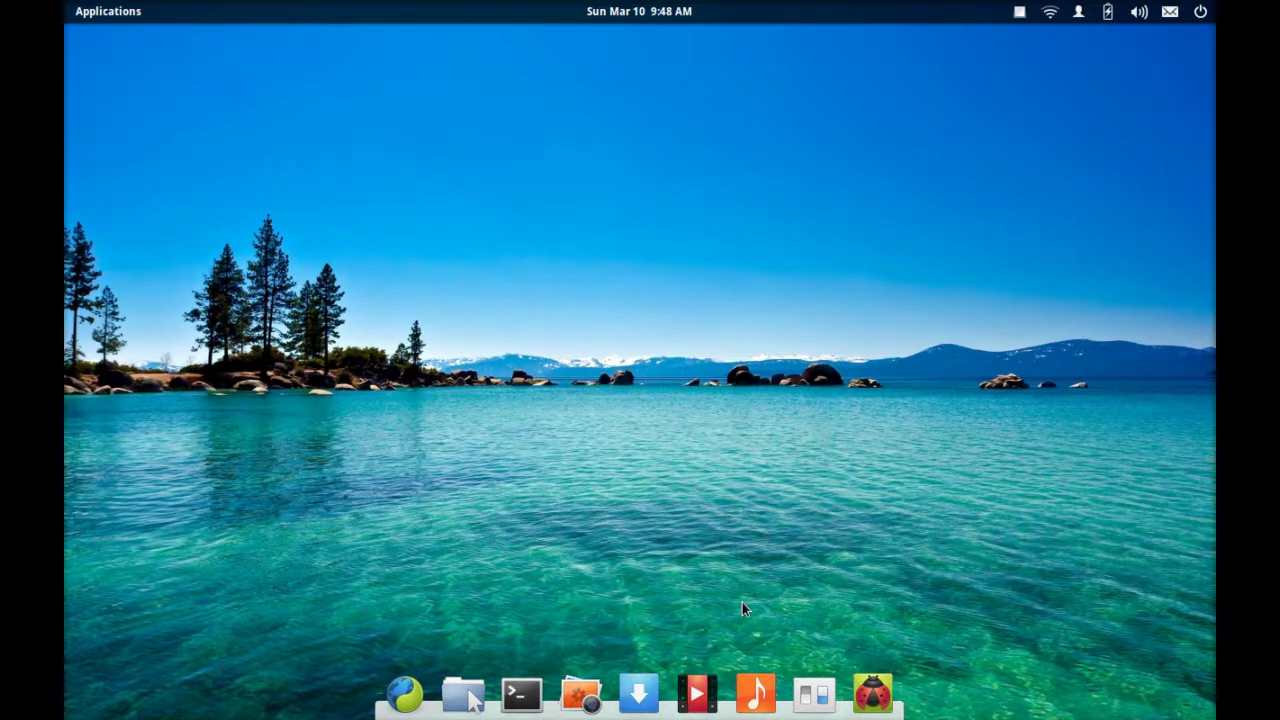
Open the Noise music player and cancel the request to change its music folder
click(757, 700)
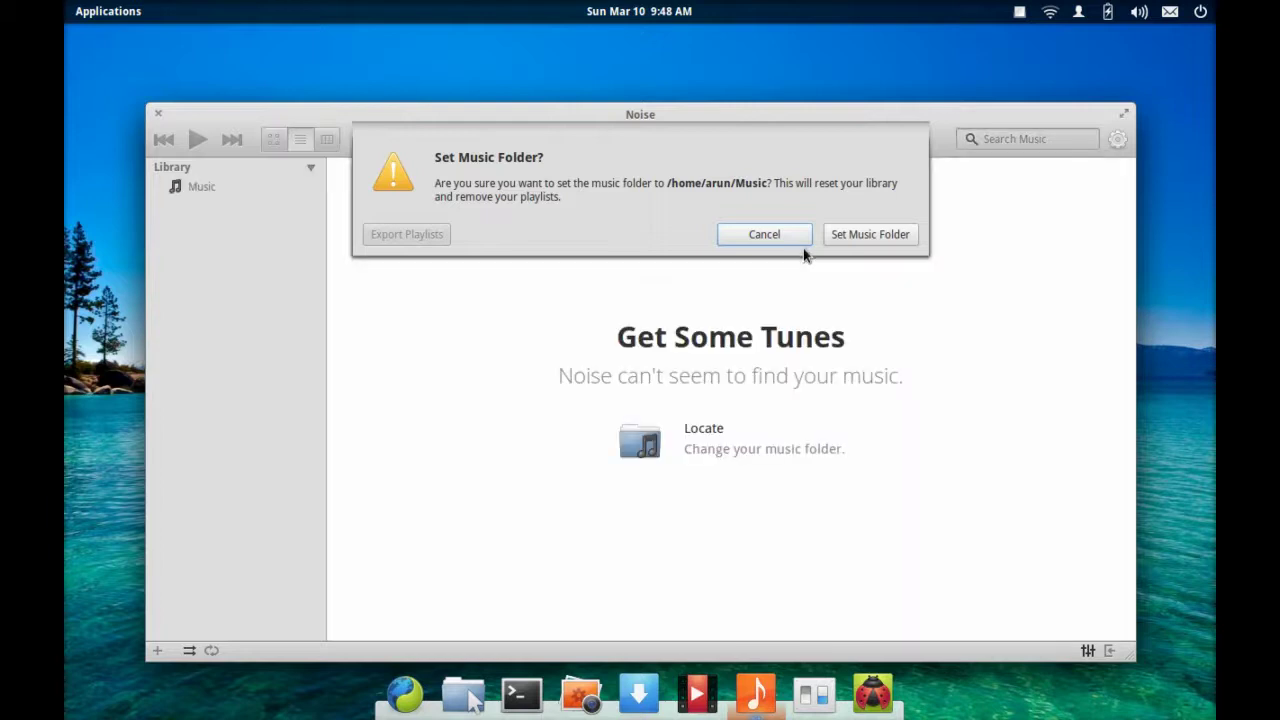
click(780, 234)
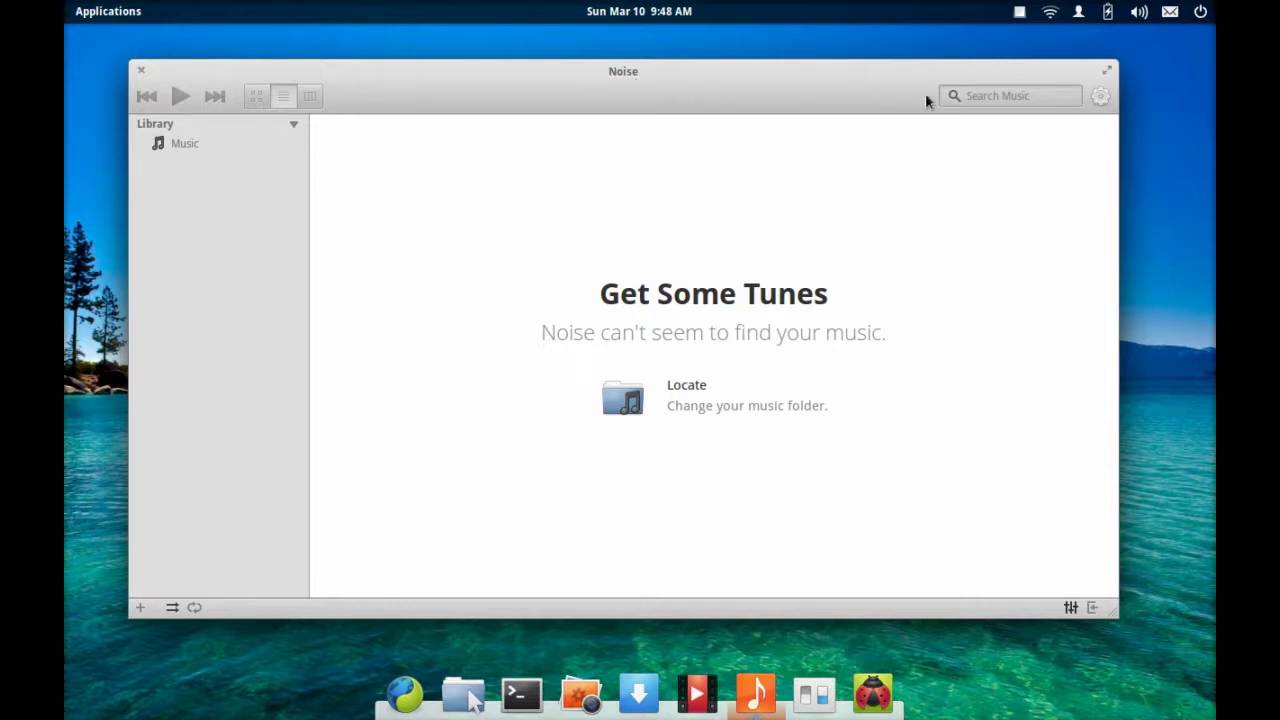
View Noise's version information and close the music player
click(1100, 98)
click(1077, 214)
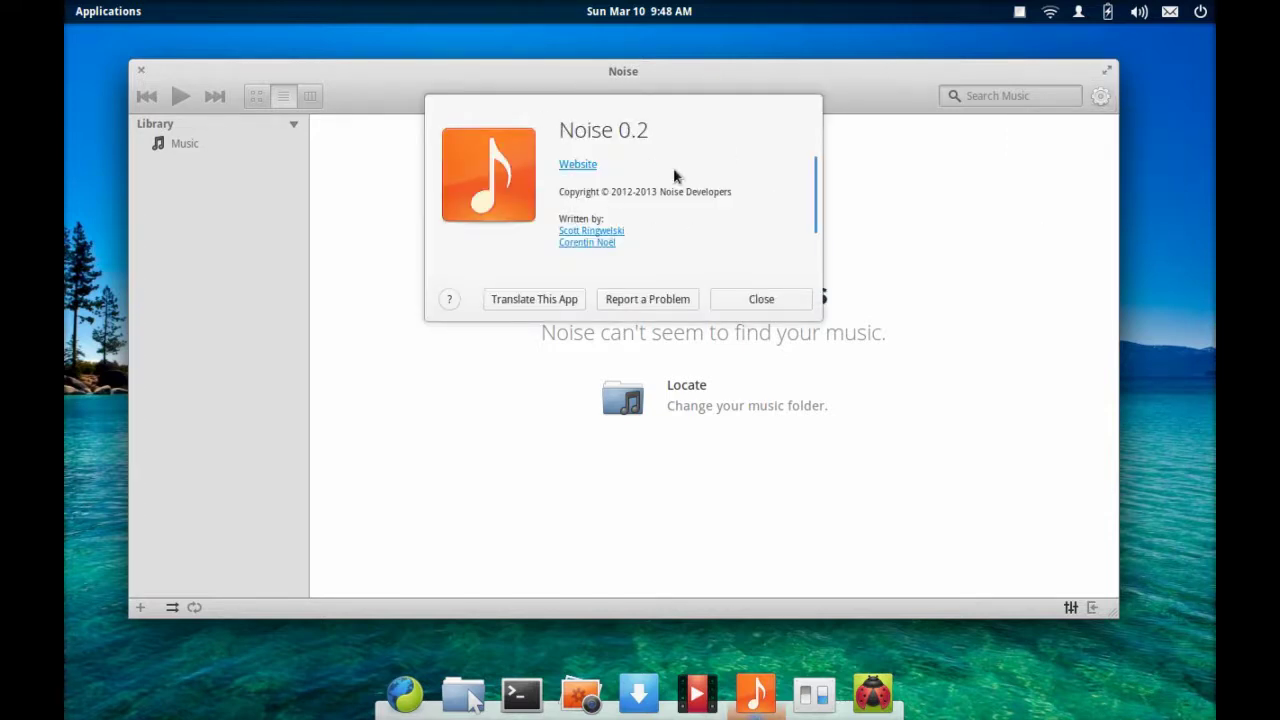
click(755, 306)
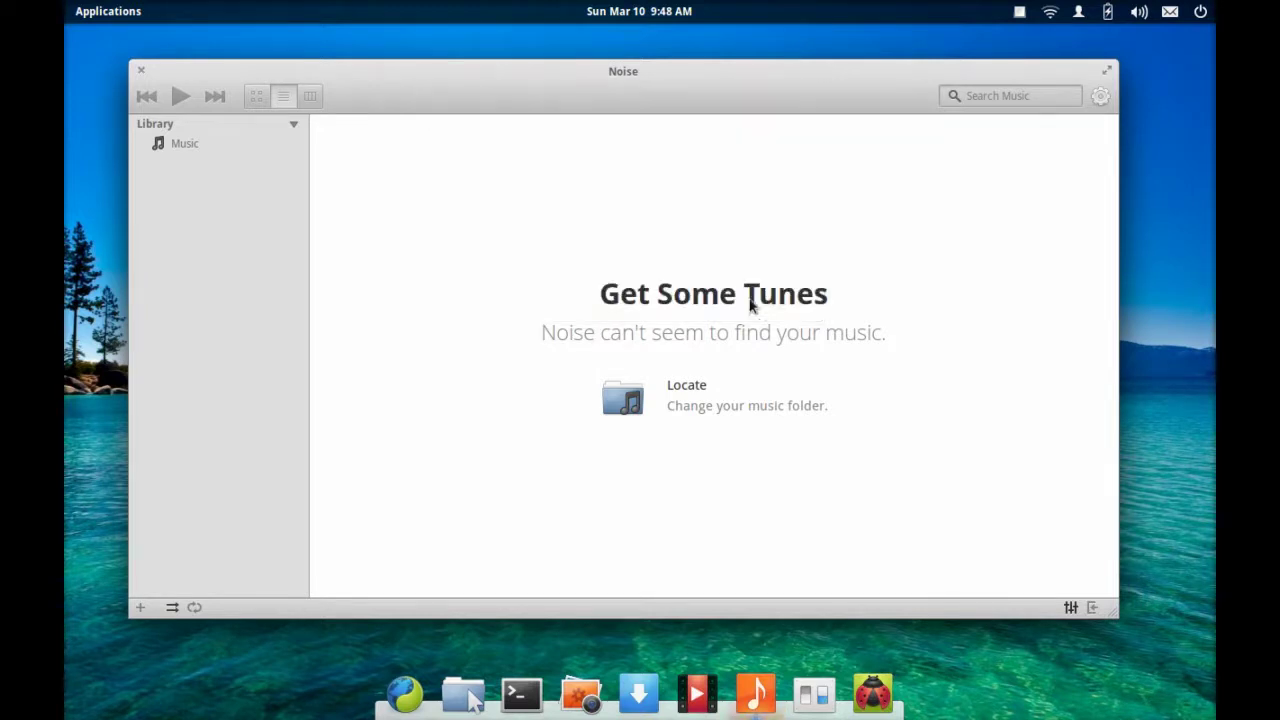
click(142, 70)
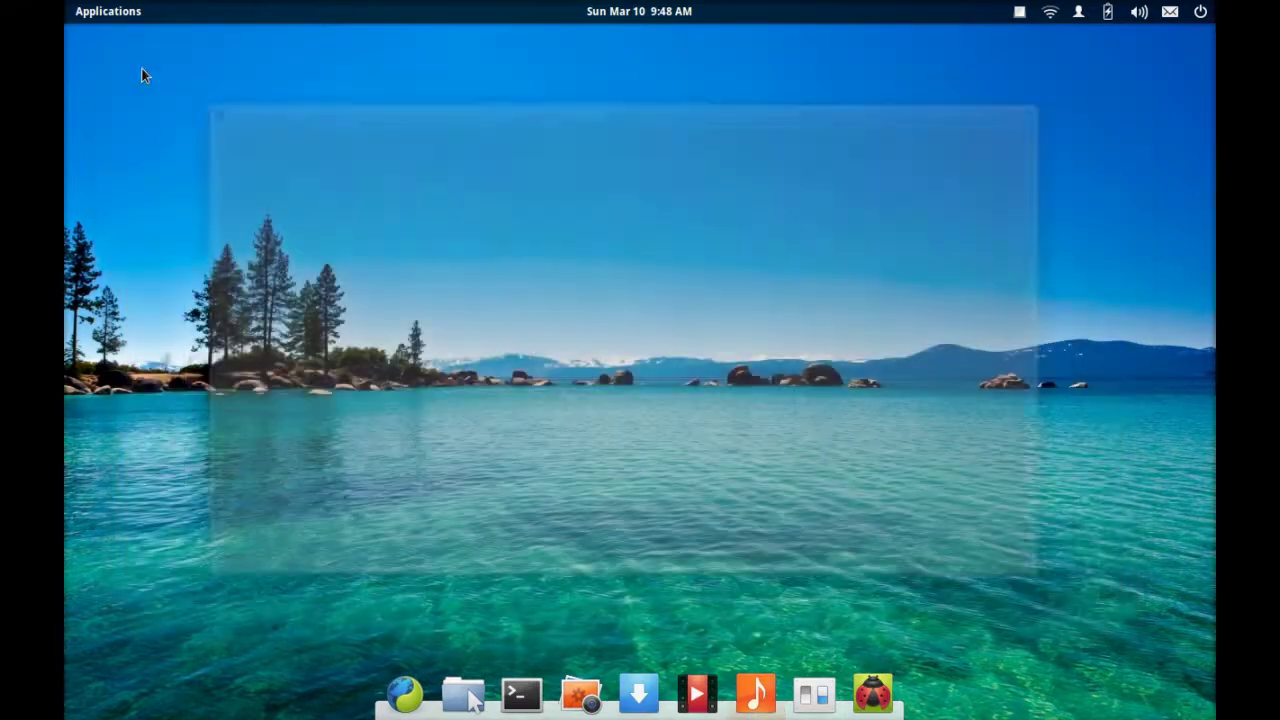
Open System Settings, reposition its window, and look over the default applications before returning to the overview
click(815, 697)
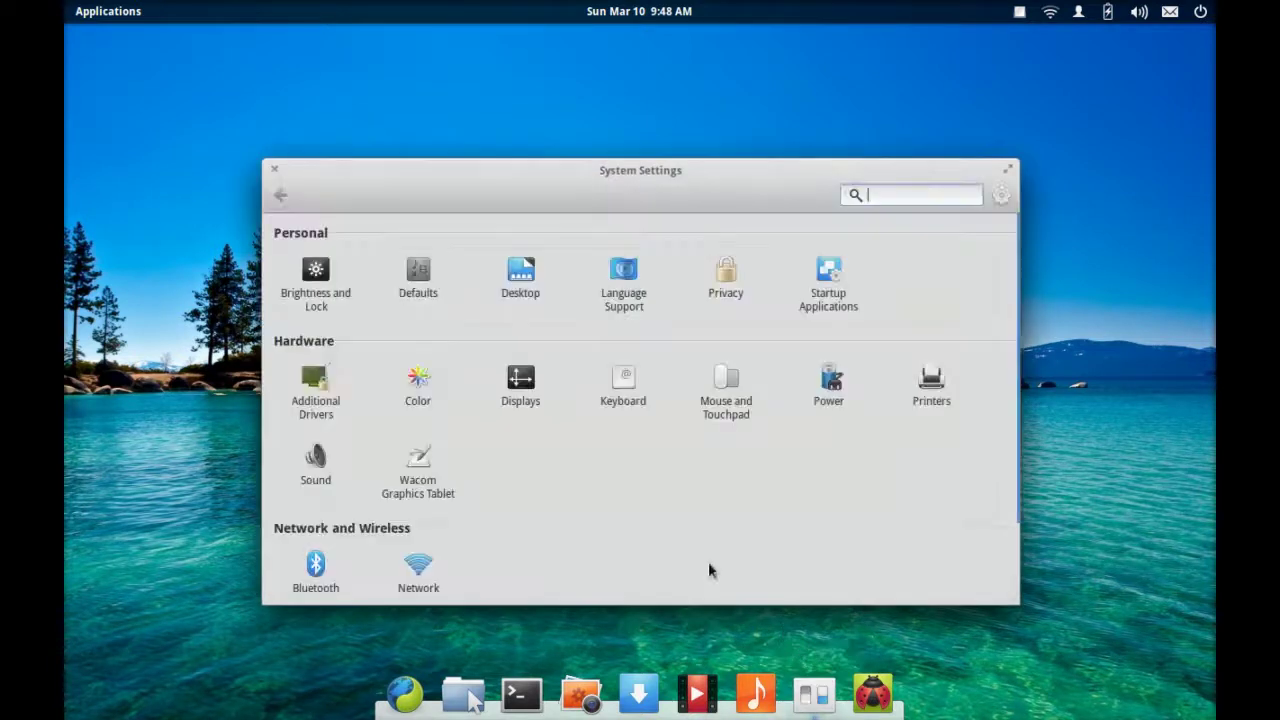
drag(682, 195, 669, 102)
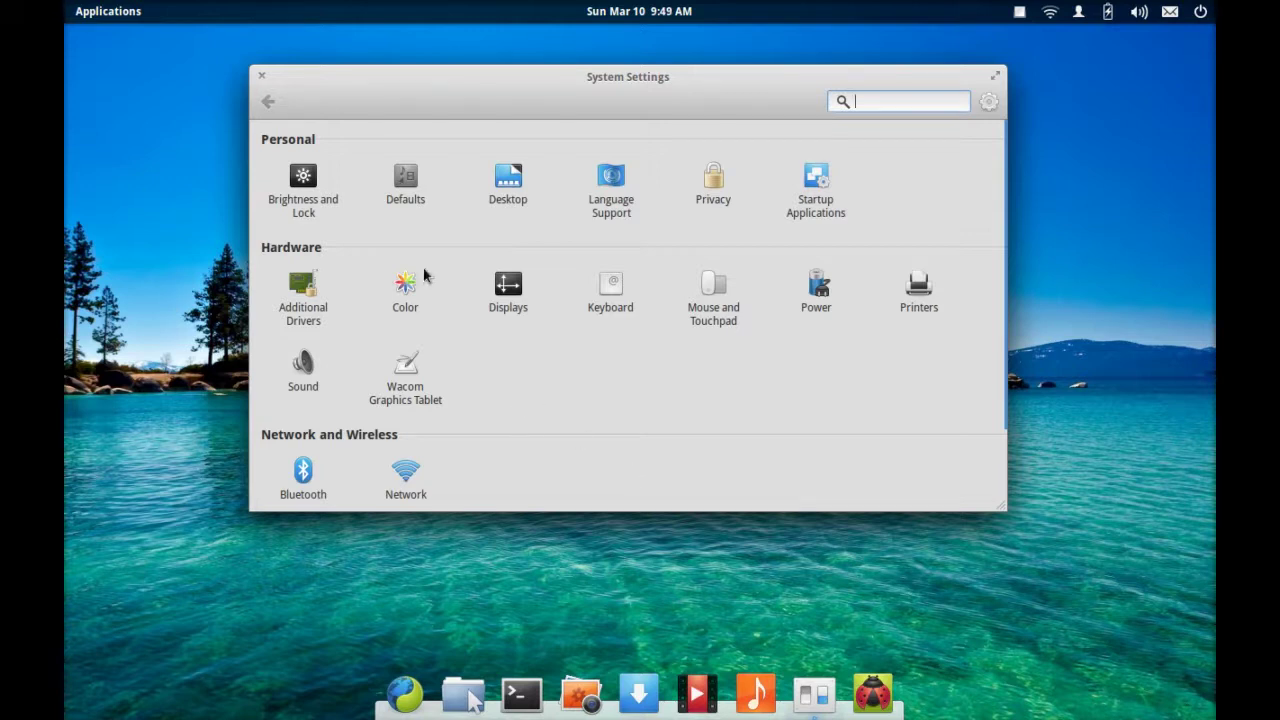
click(408, 197)
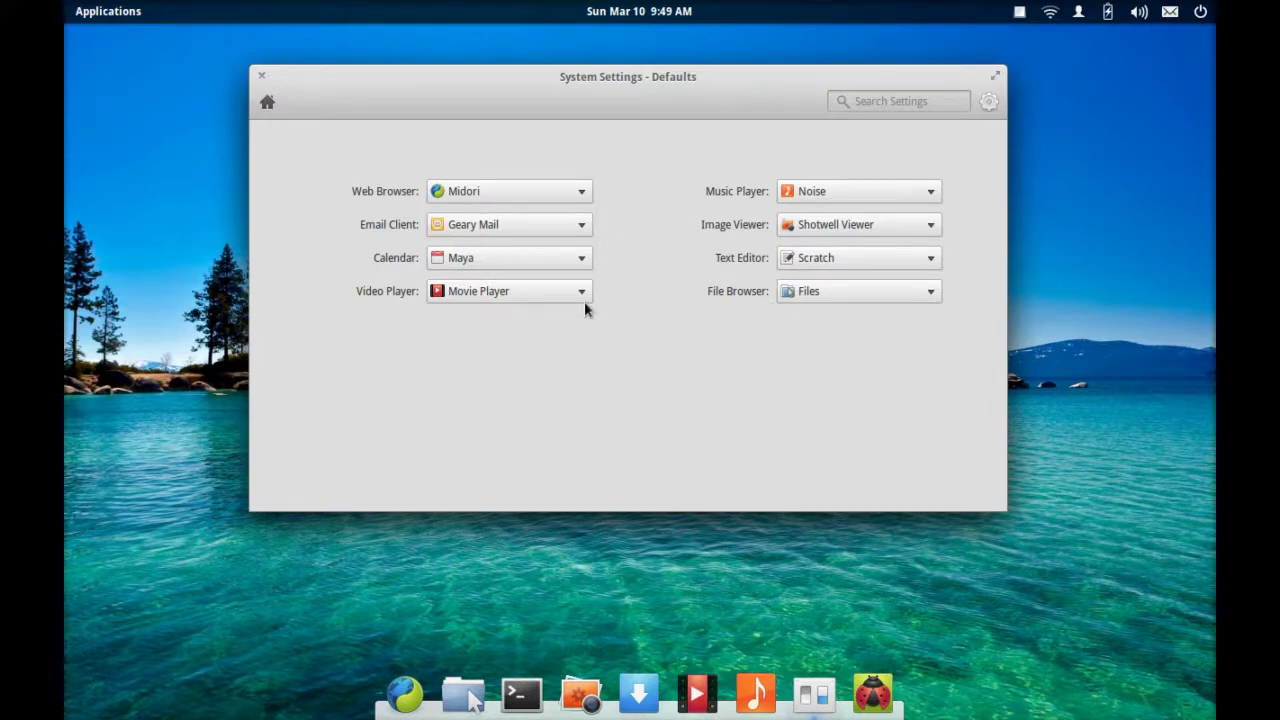
click(266, 103)
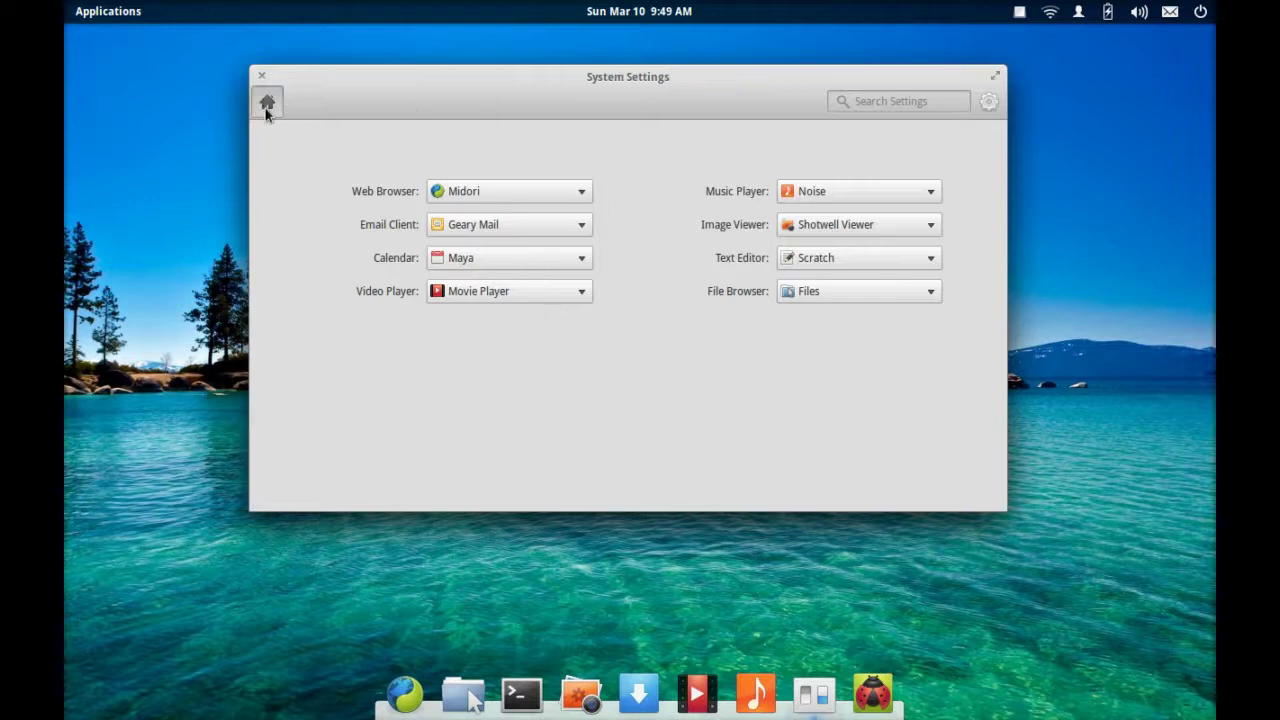
Look over the Desktop settings for wallpaper, dock, and hot corners
click(522, 205)
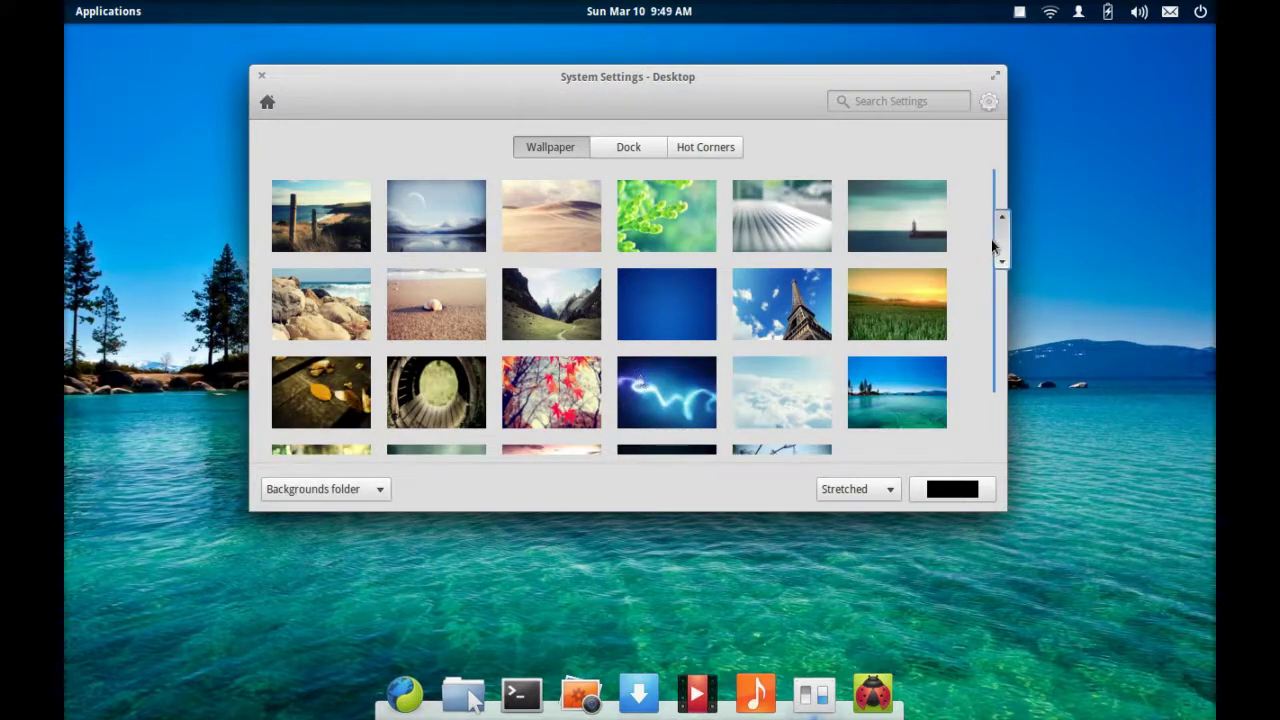
drag(994, 245, 957, 183)
click(616, 147)
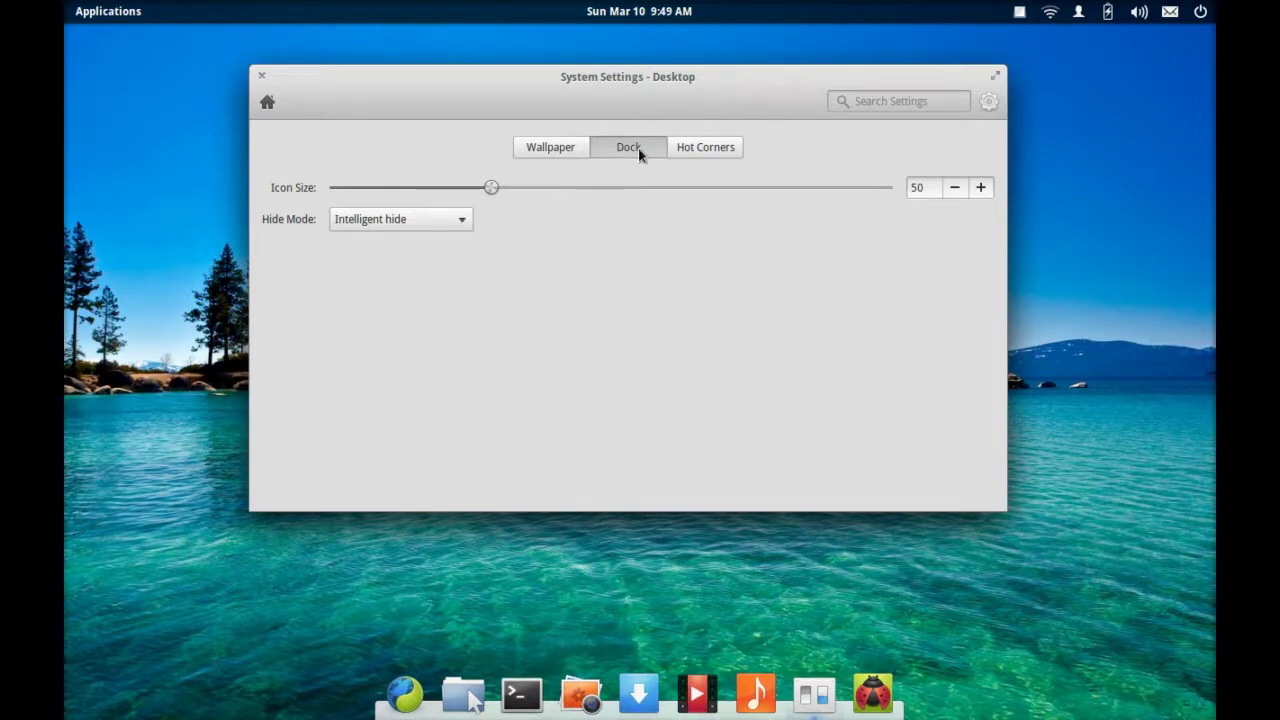
click(707, 156)
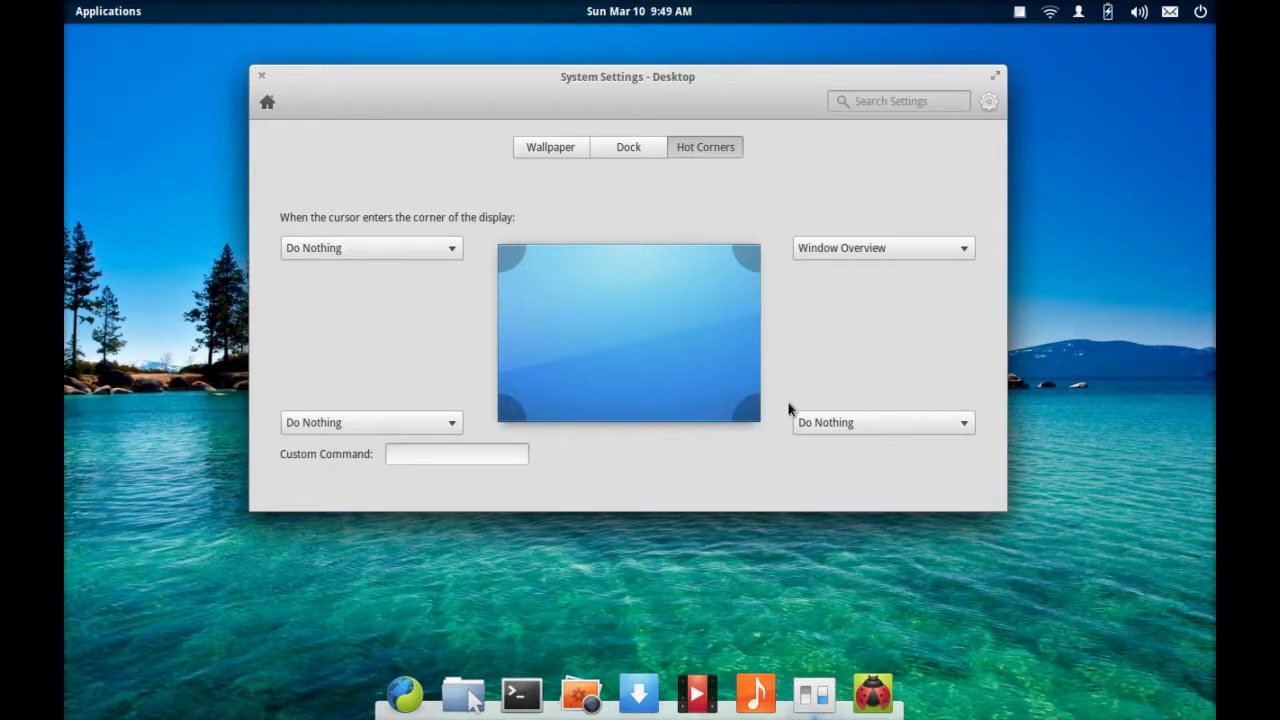
Choose Window Overview for the display's upper-right hot corner, try it out, and return to the settings overview
click(853, 249)
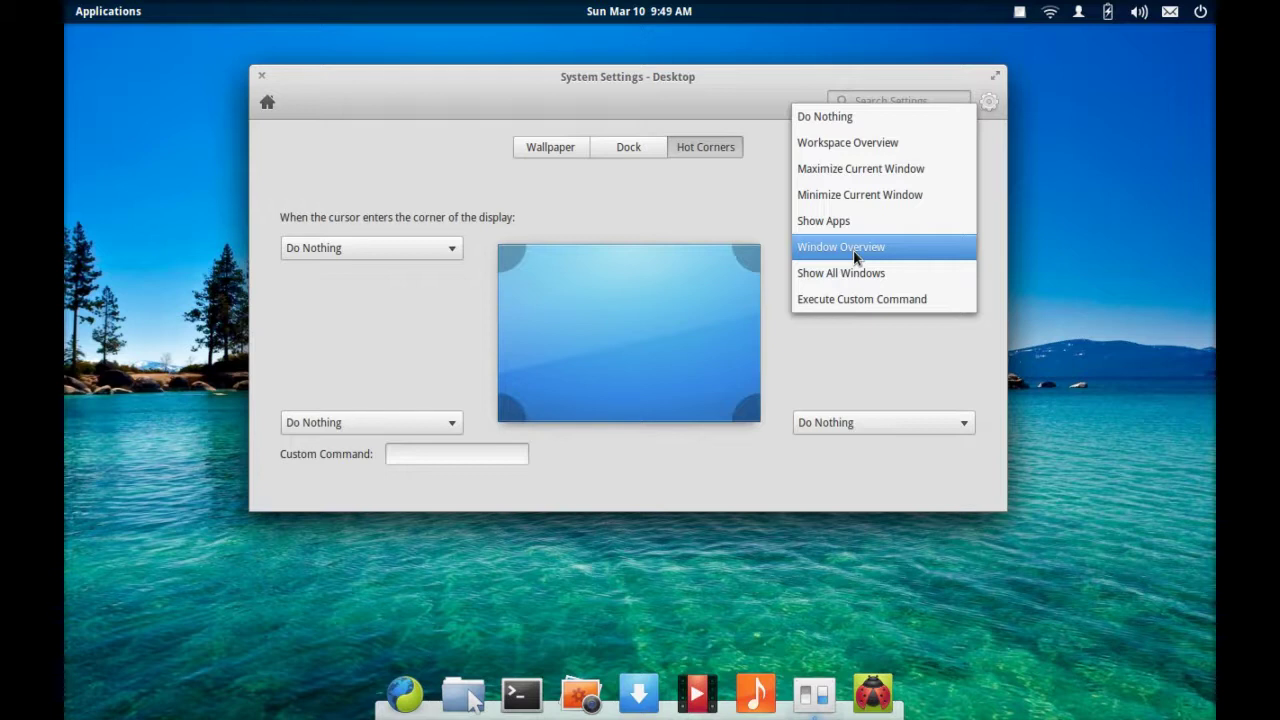
click(854, 252)
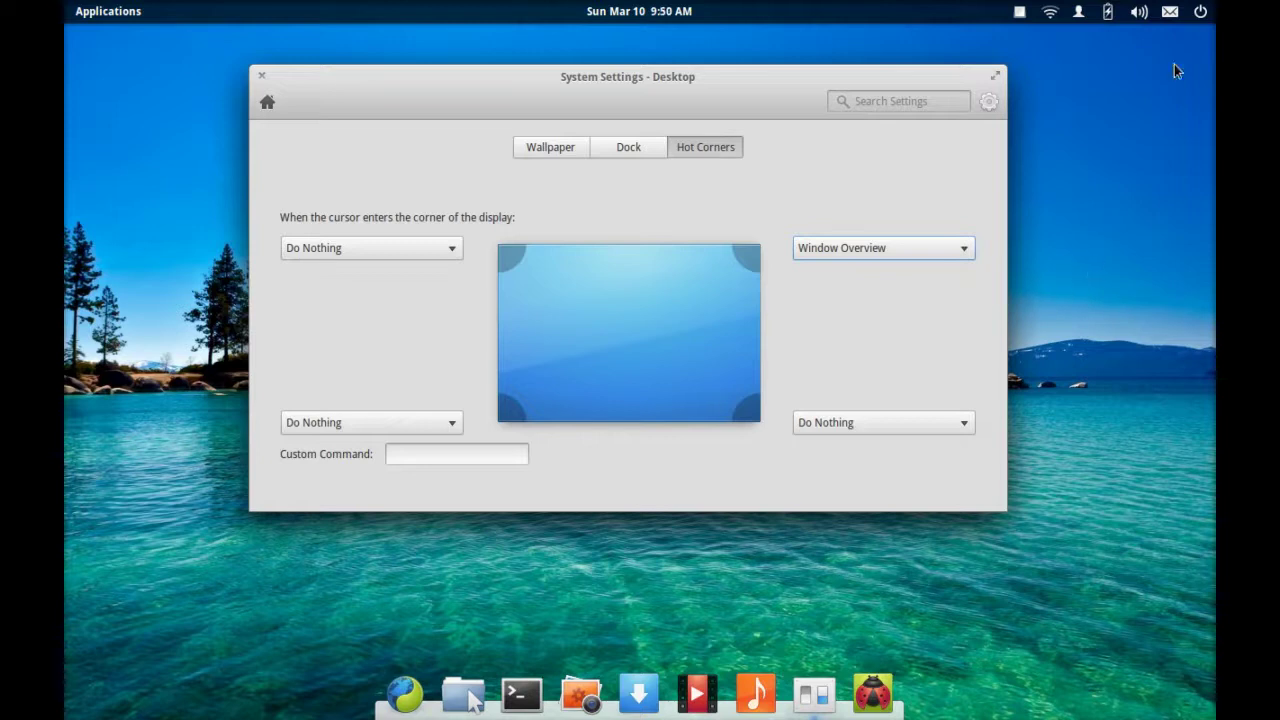
mouse_move(1214, 2)
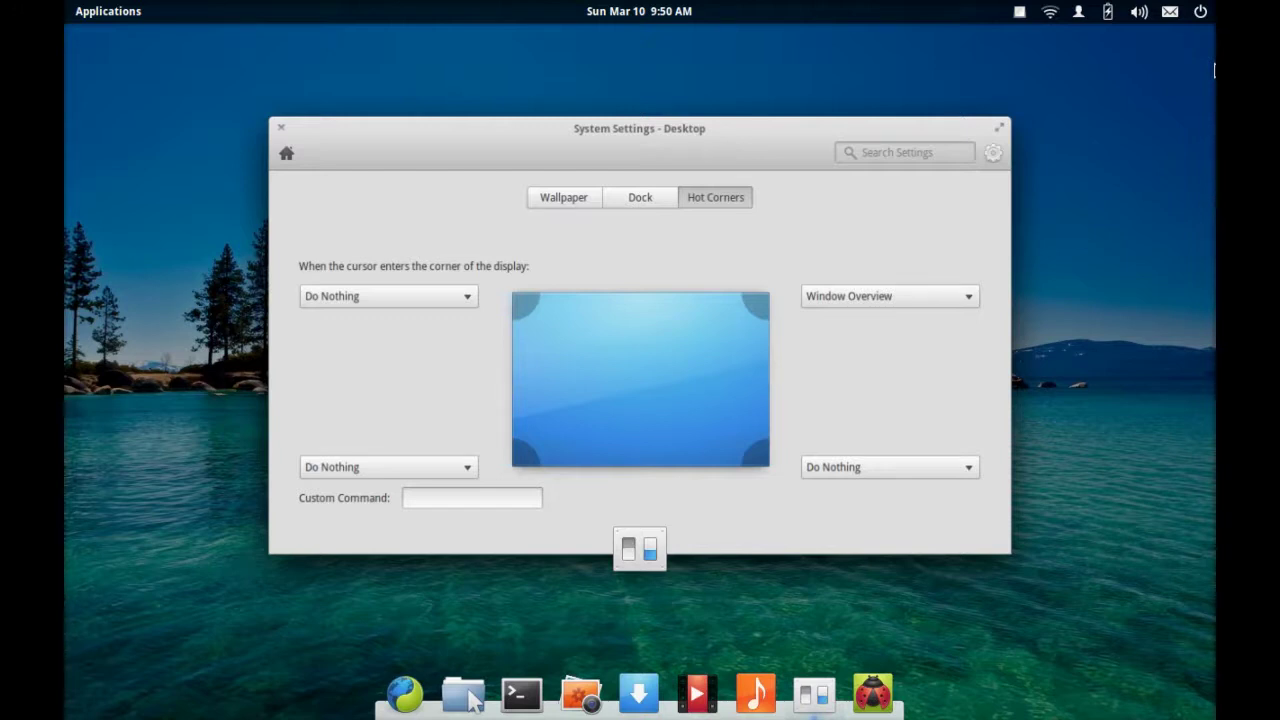
click(923, 216)
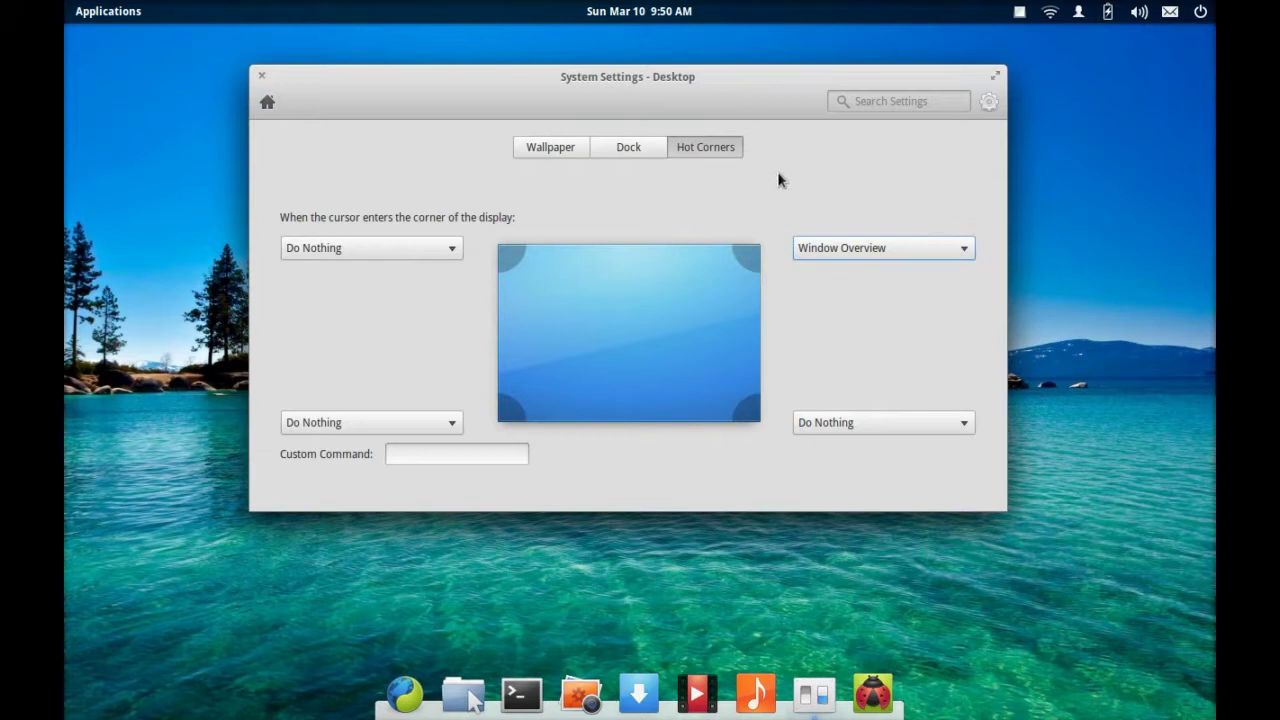
click(266, 103)
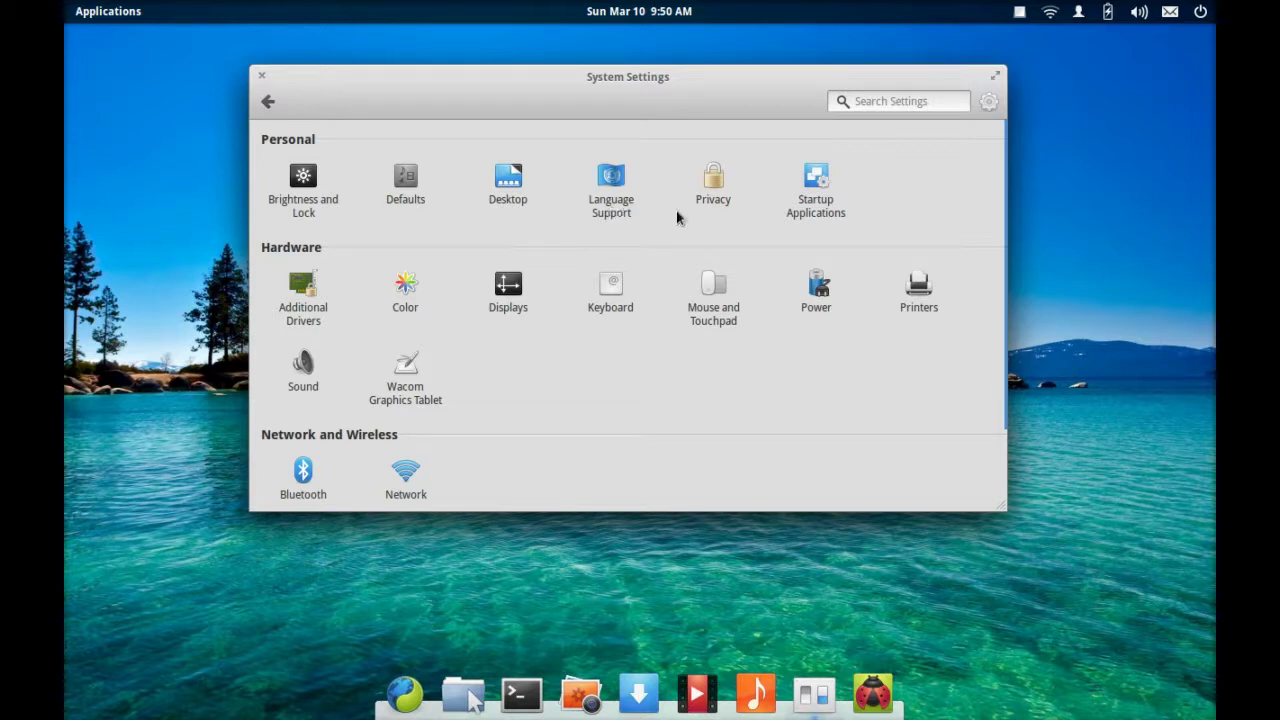
Look over the Privacy settings and the Startup Applications list, returning to the settings overview
click(715, 210)
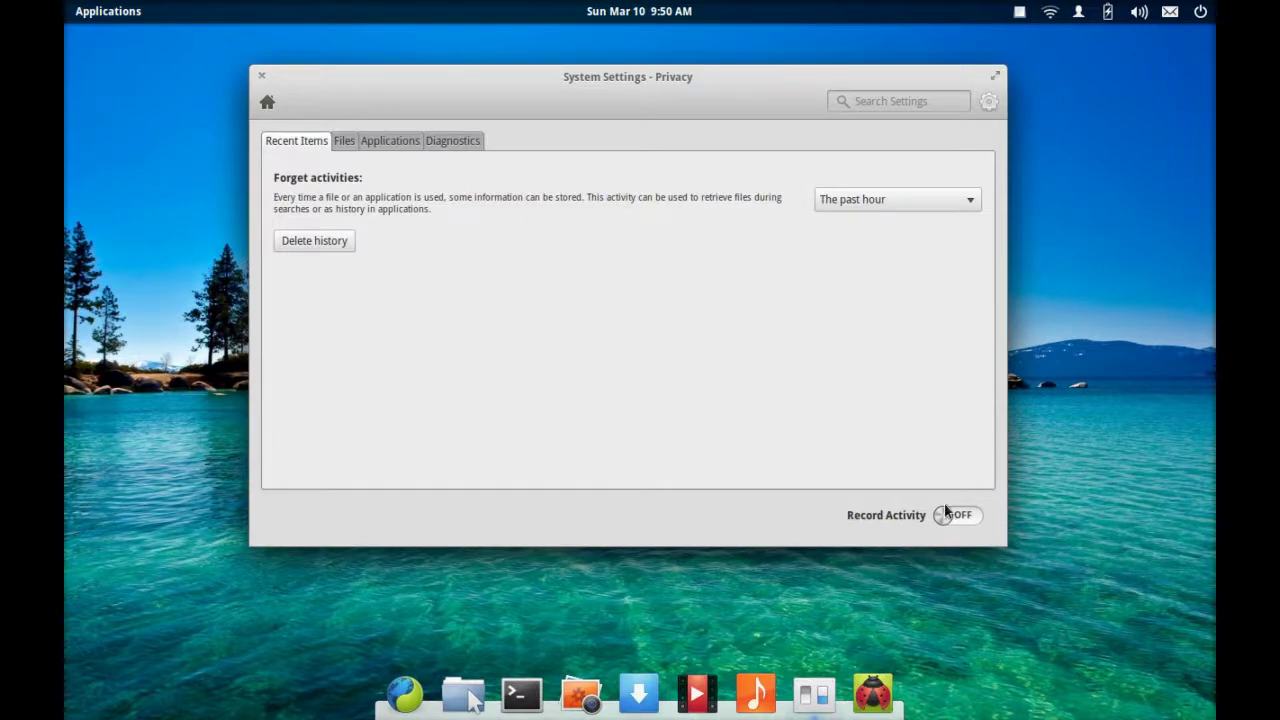
click(268, 105)
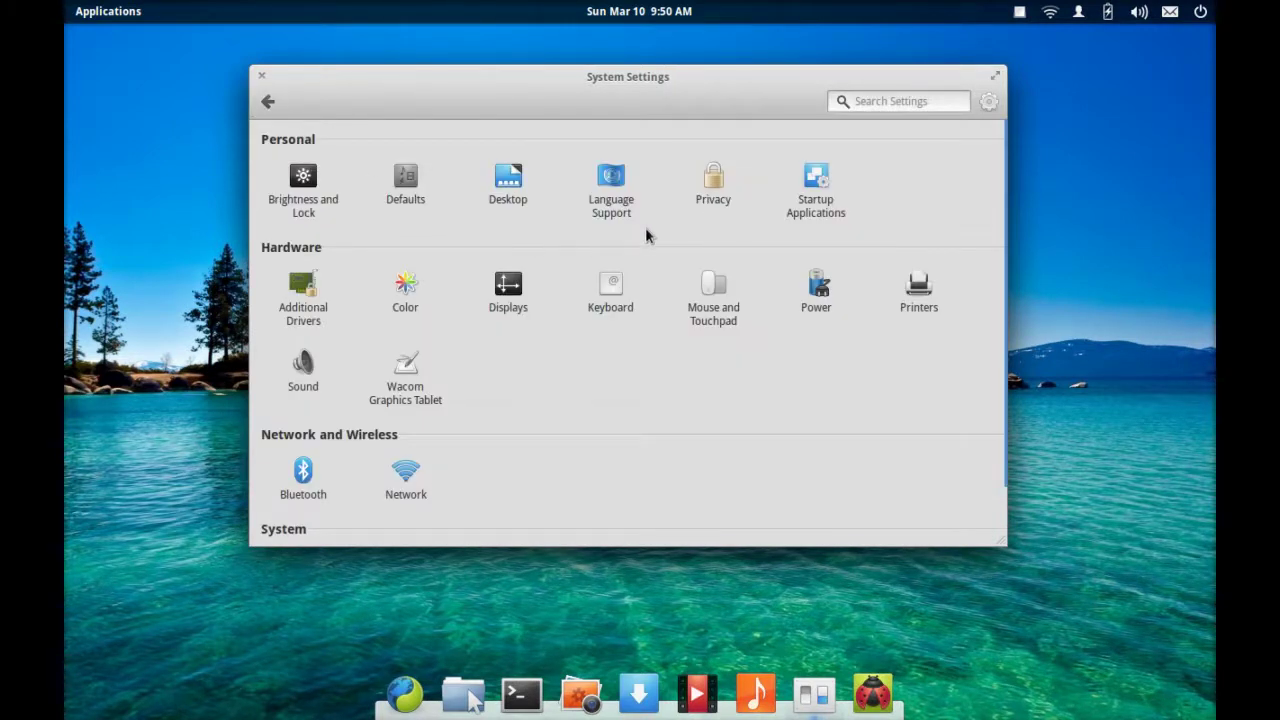
click(812, 210)
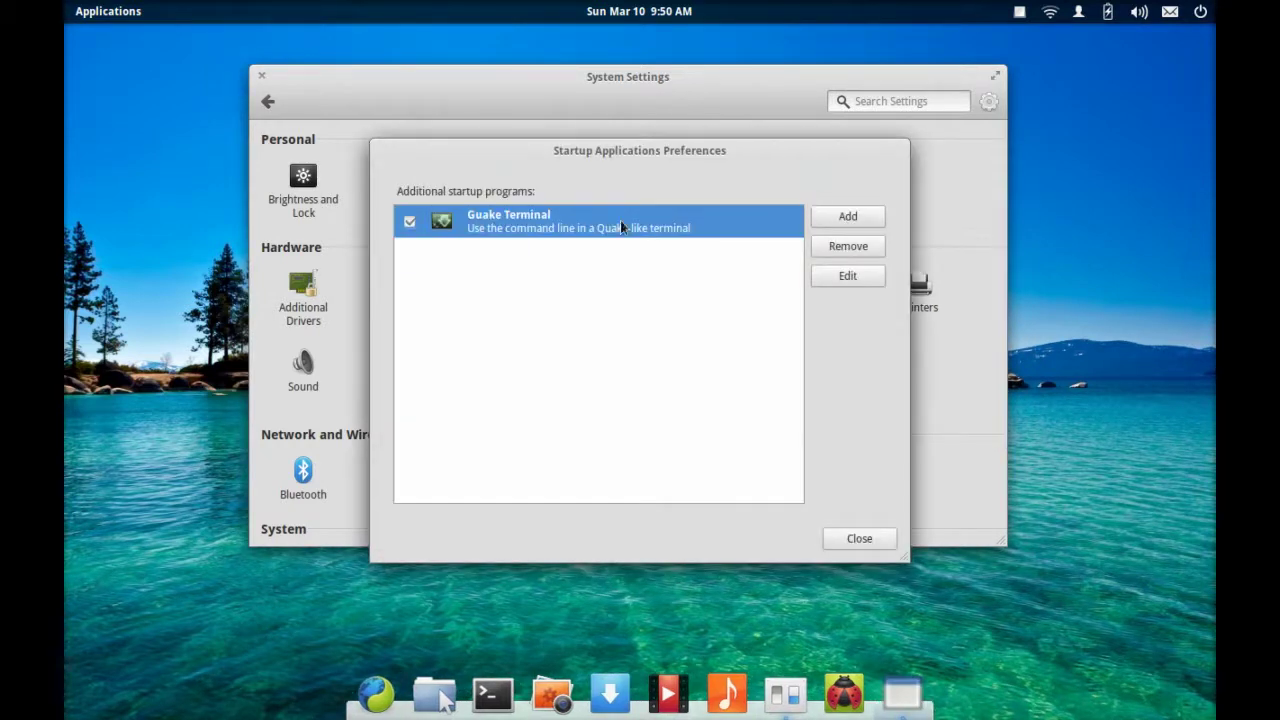
click(851, 540)
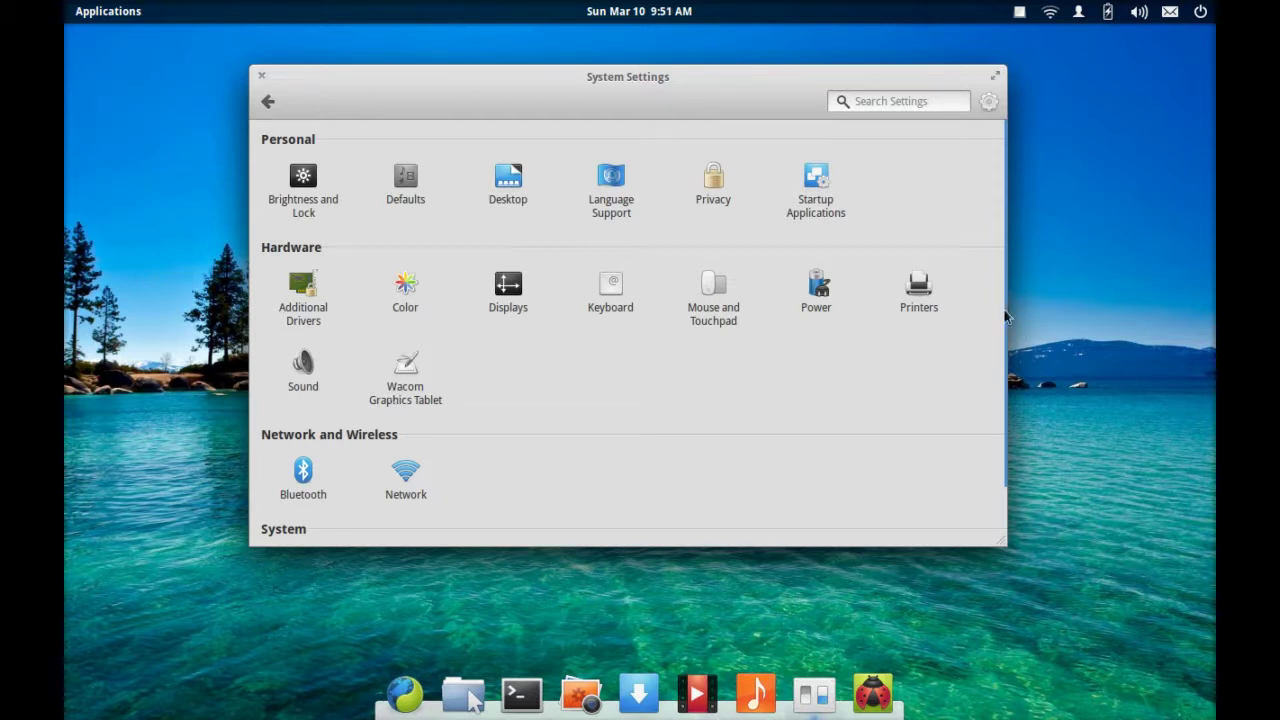
View the elementary OS version and hardware details in the About settings, and close System Settings
drag(1010, 322, 1018, 452)
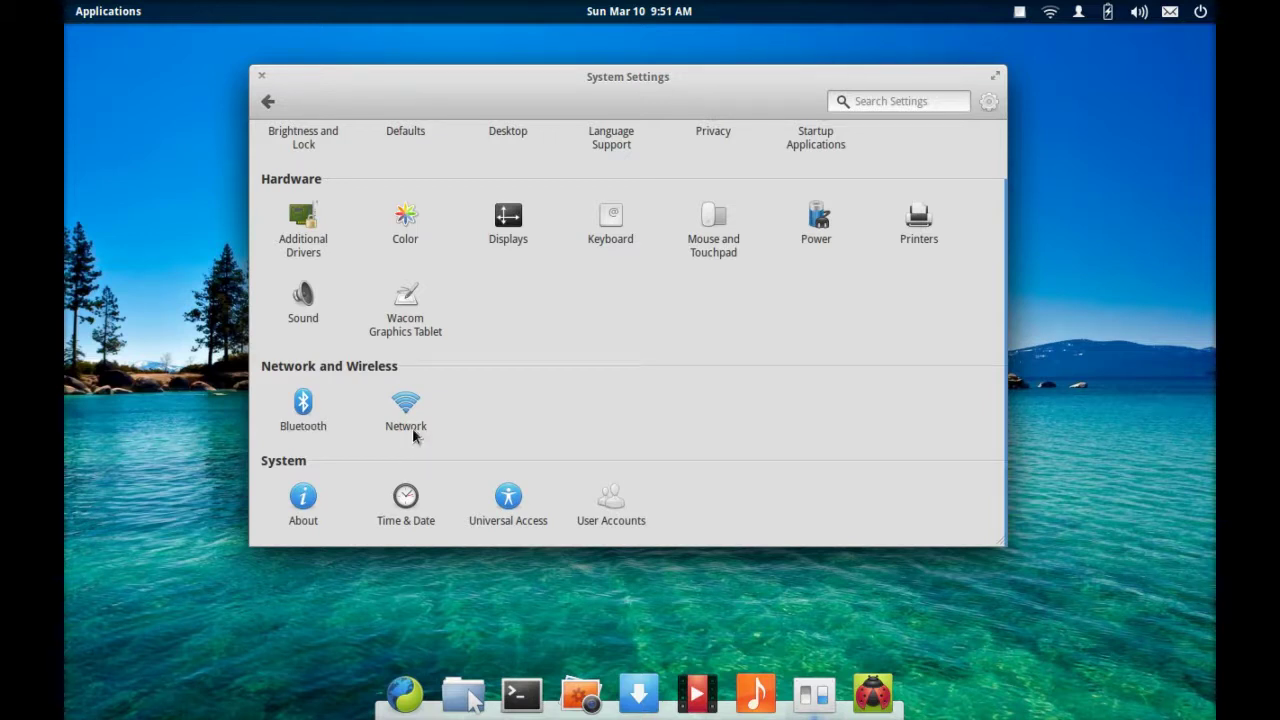
click(310, 500)
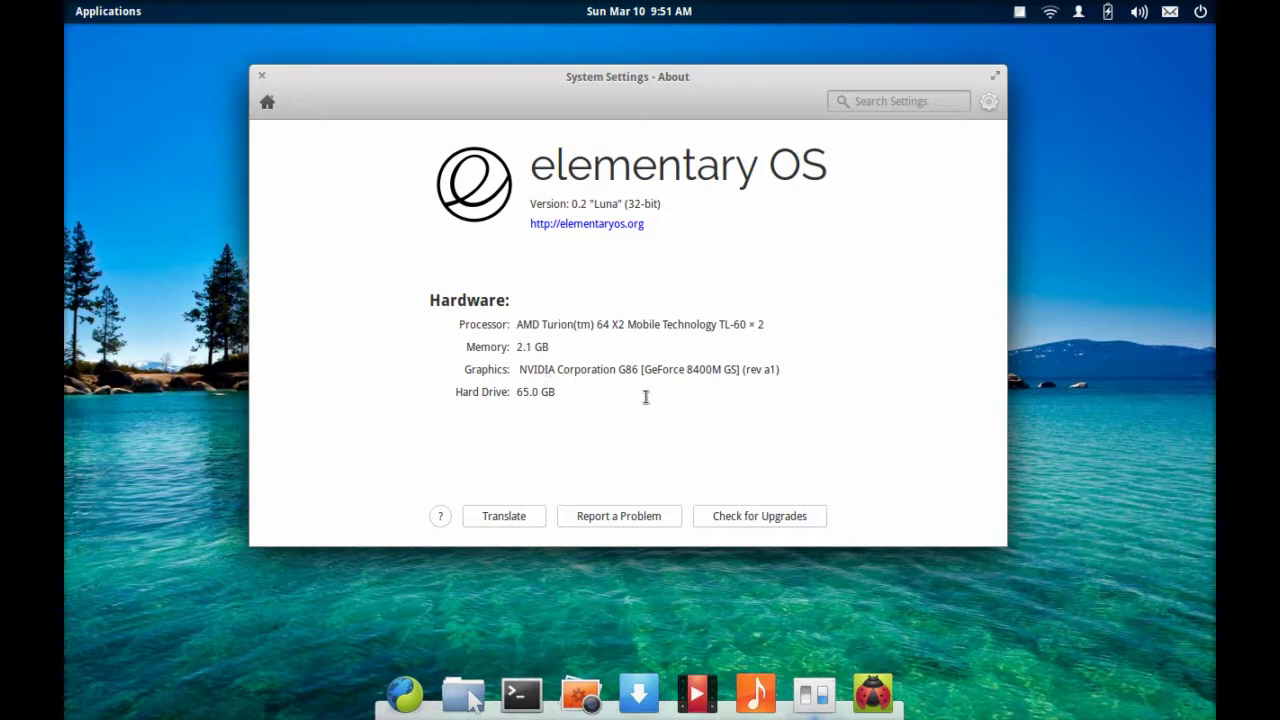
click(267, 103)
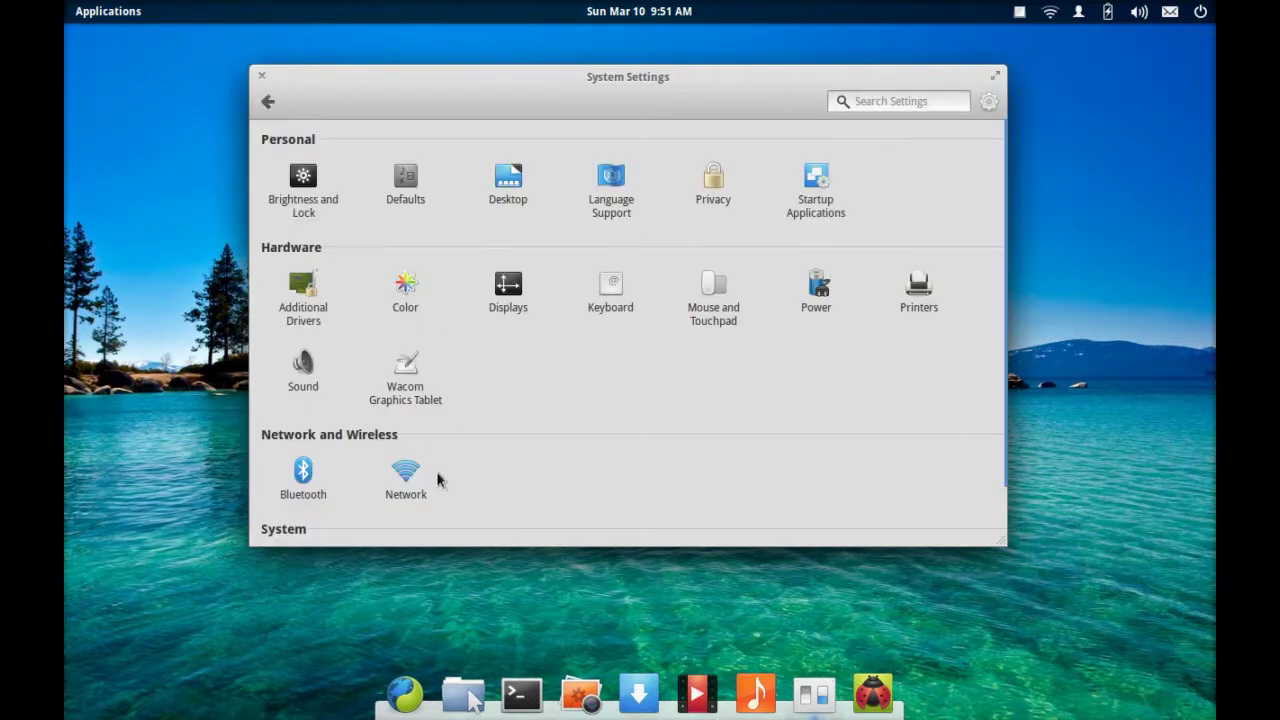
click(267, 101)
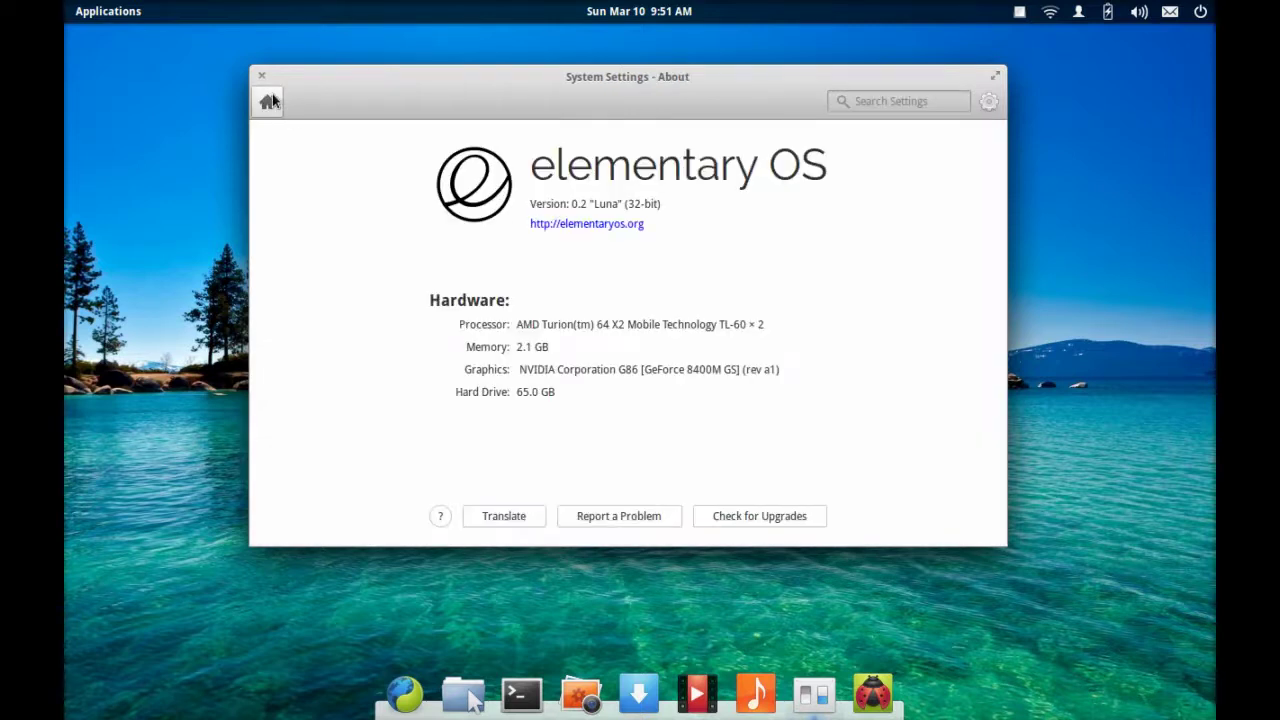
click(261, 75)
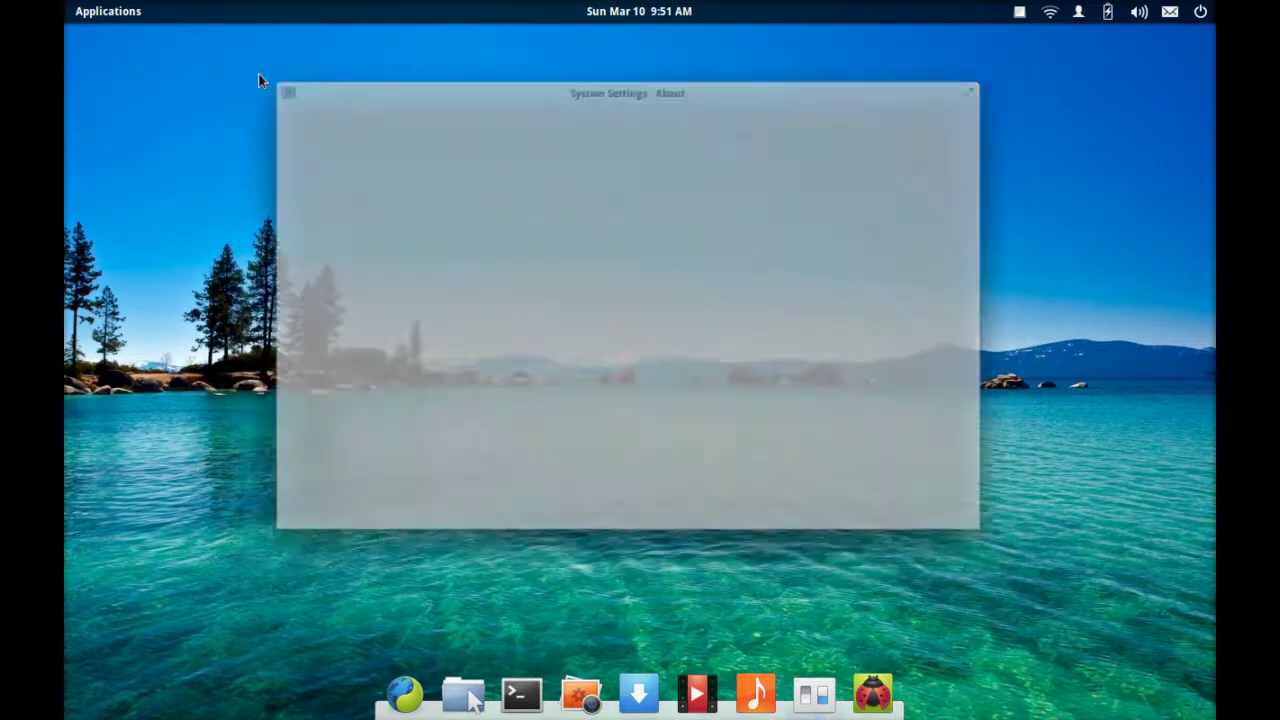
Start the Apport problem reporter, move its window around the desktop, and force it to quit
click(871, 700)
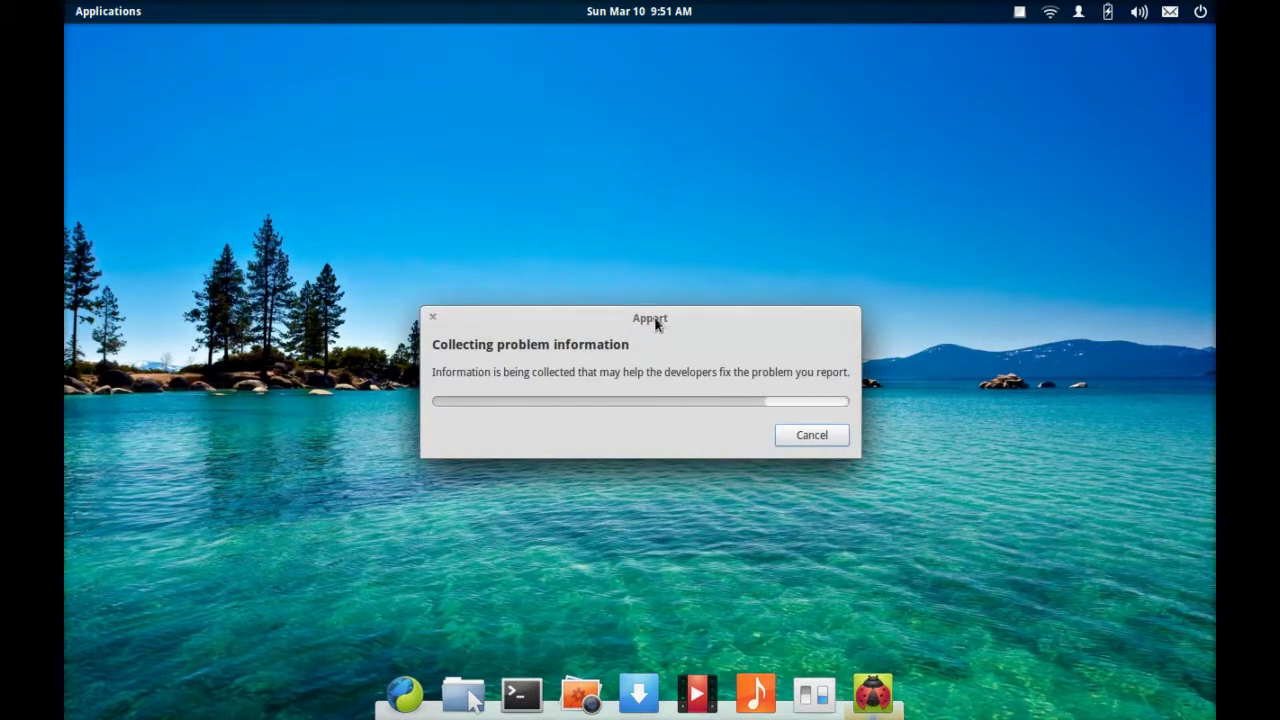
drag(654, 323, 589, 194)
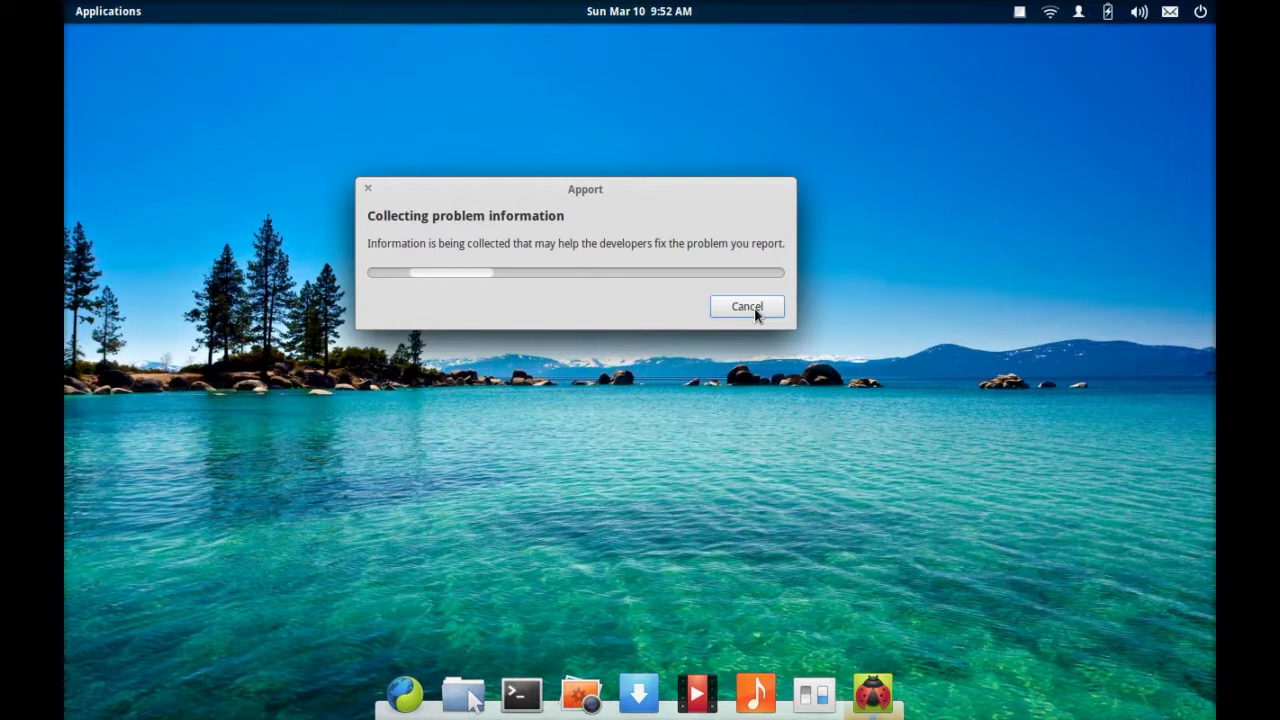
drag(471, 194, 869, 283)
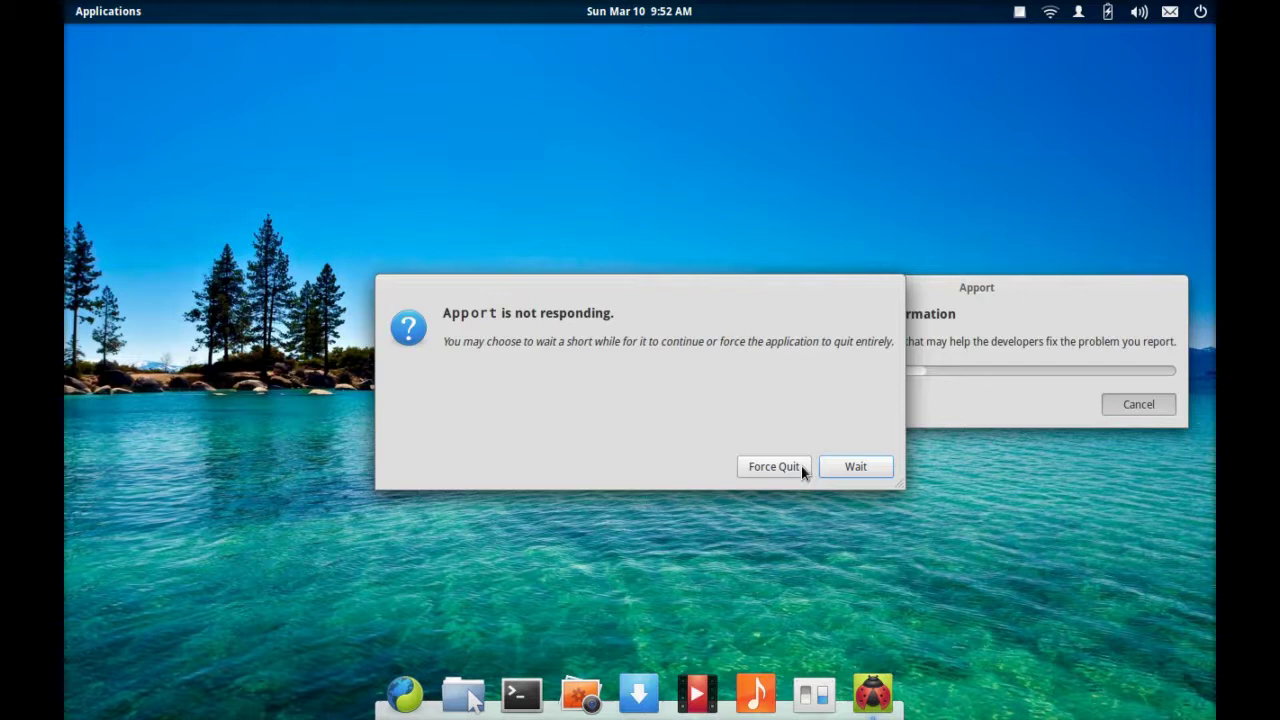
click(802, 467)
Open the Files application, move its window around, maximize and restore it, and close it
click(484, 677)
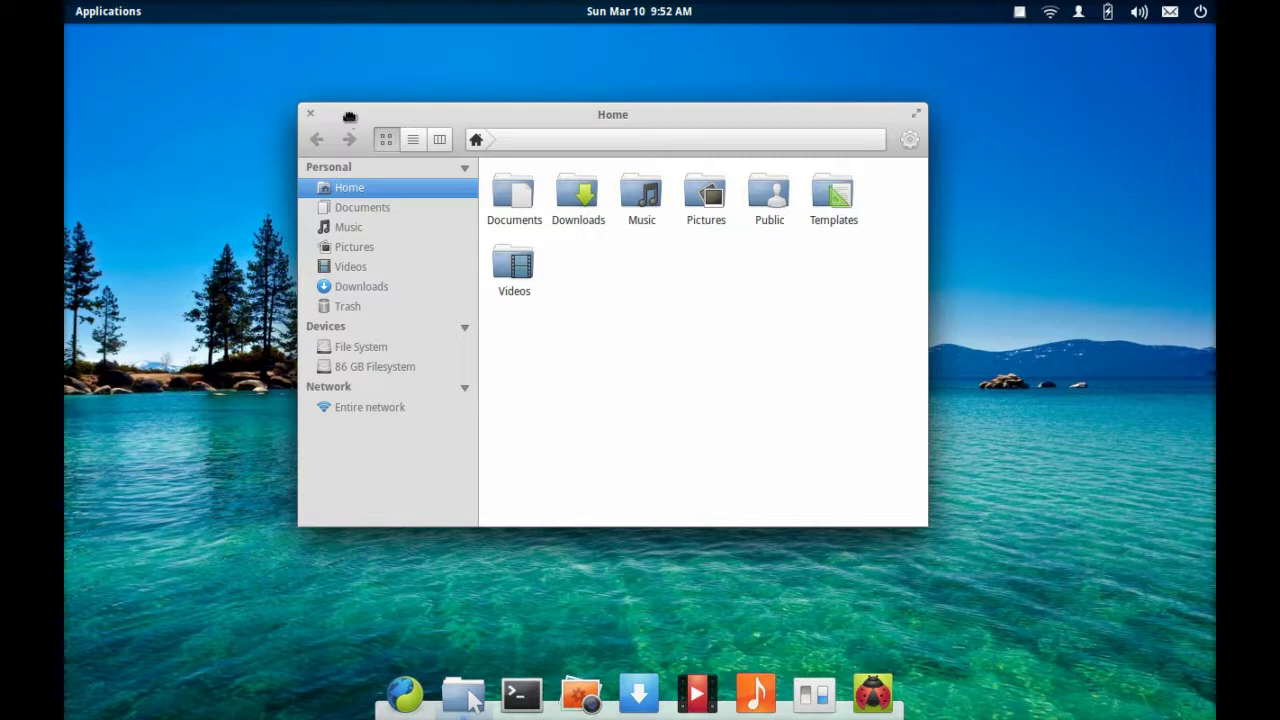
drag(349, 116, 422, 131)
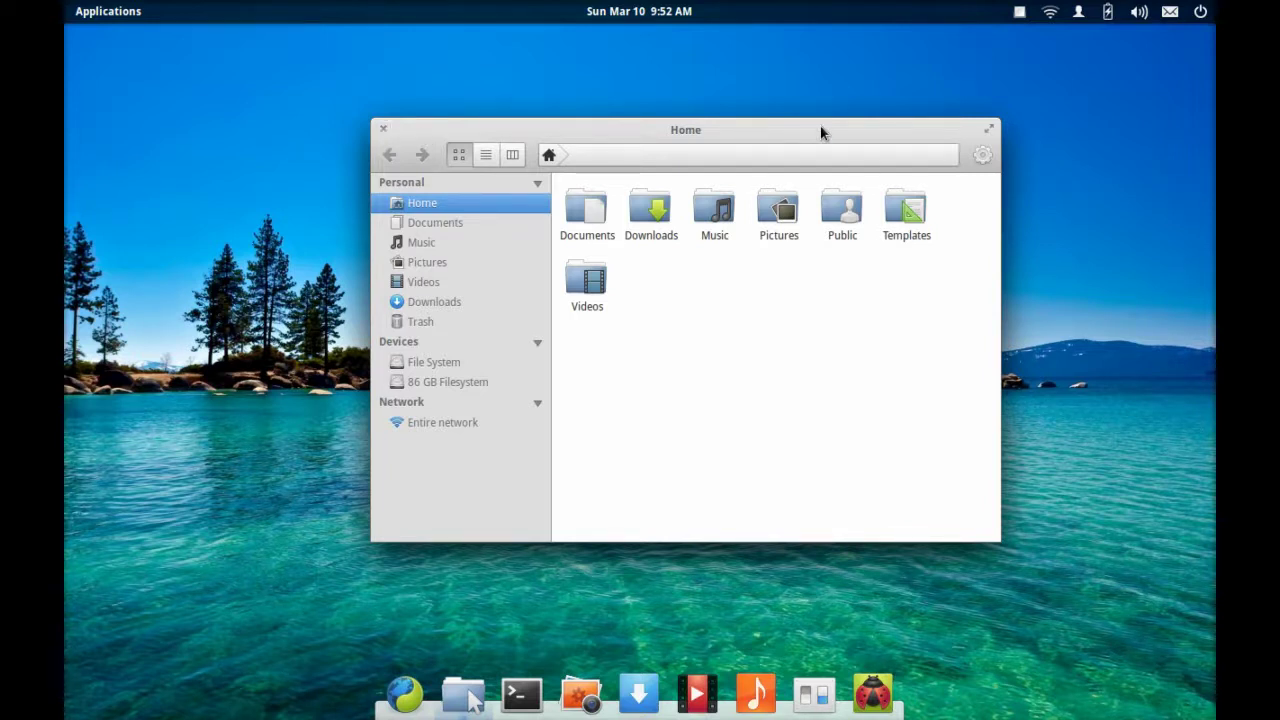
click(987, 137)
click(1212, 38)
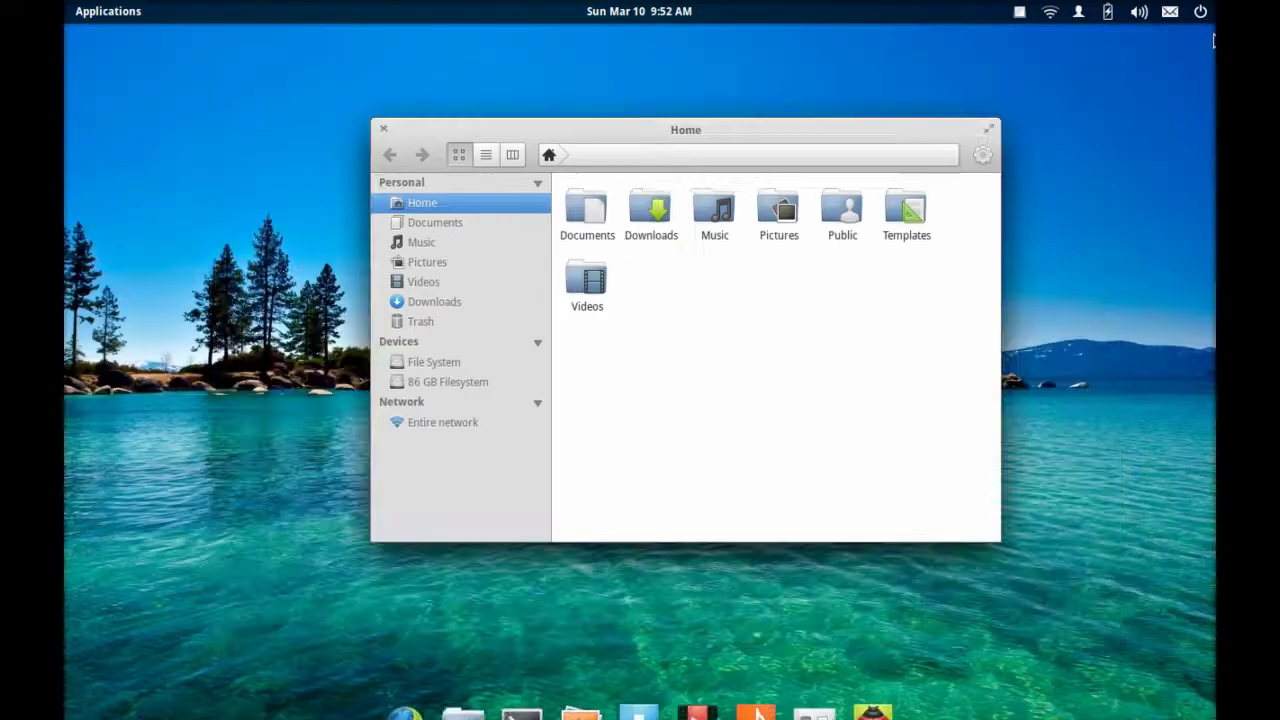
click(987, 129)
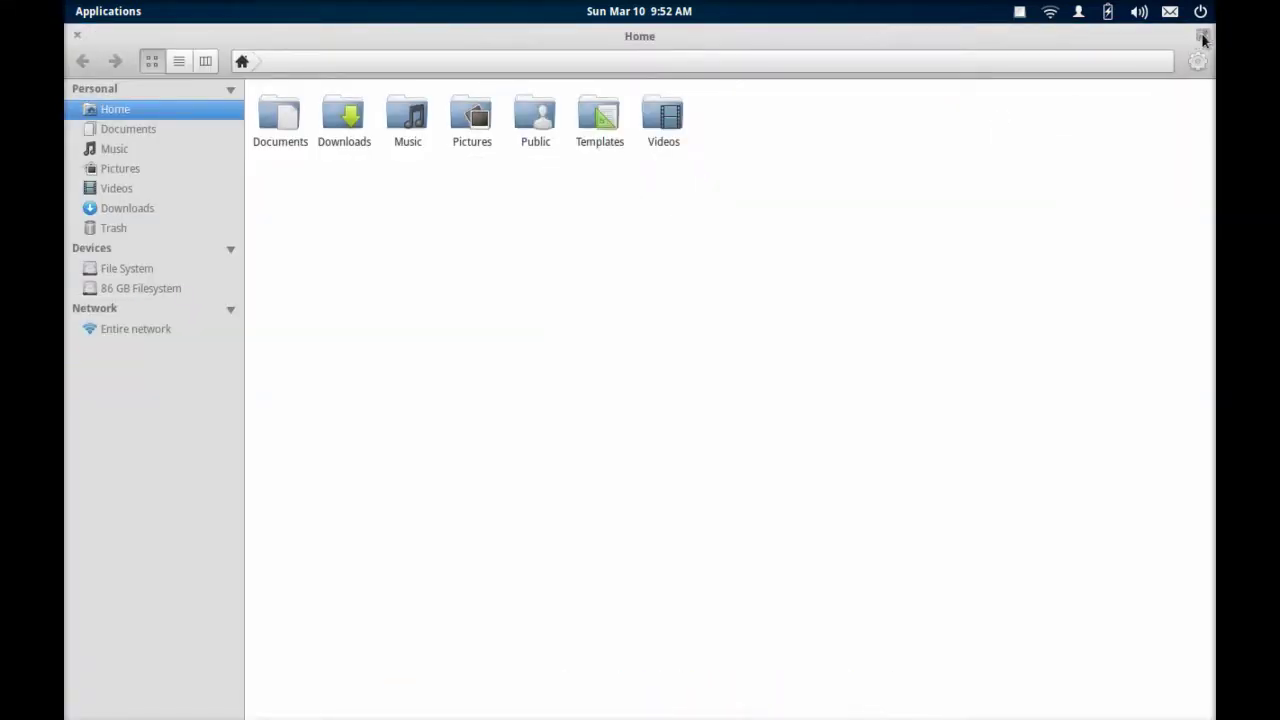
click(1203, 38)
drag(677, 134, 540, 97)
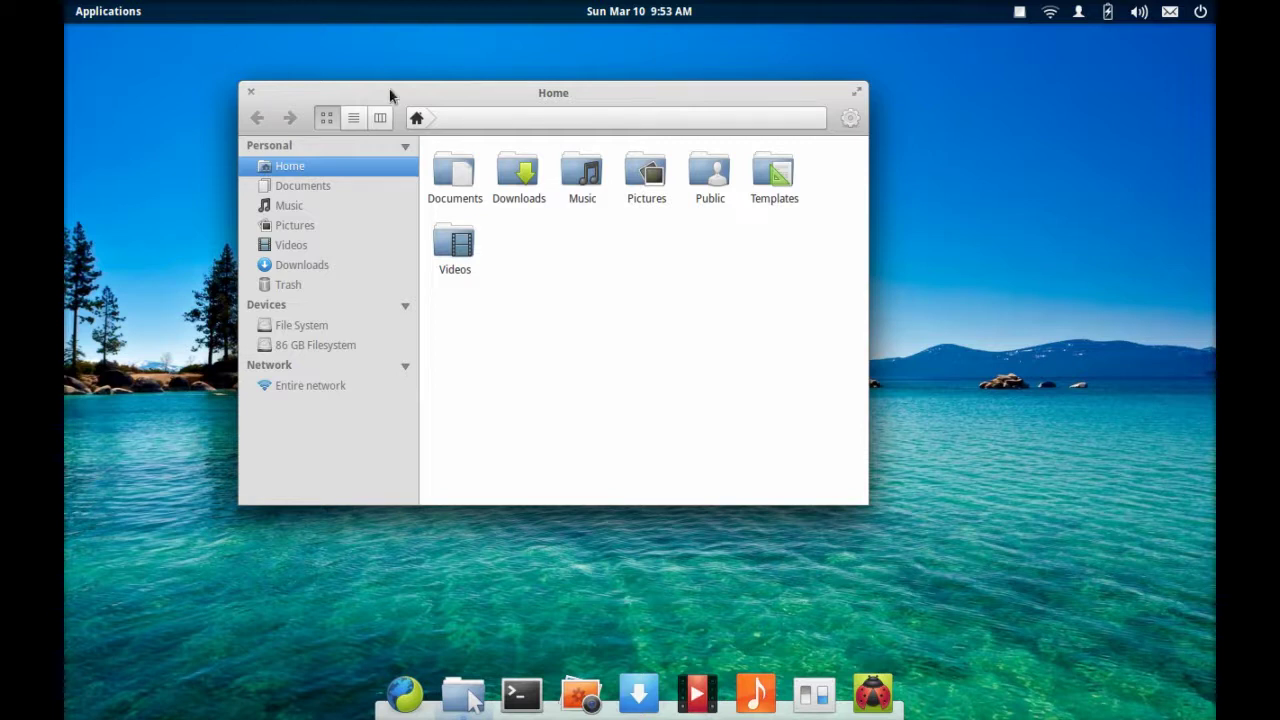
click(251, 92)
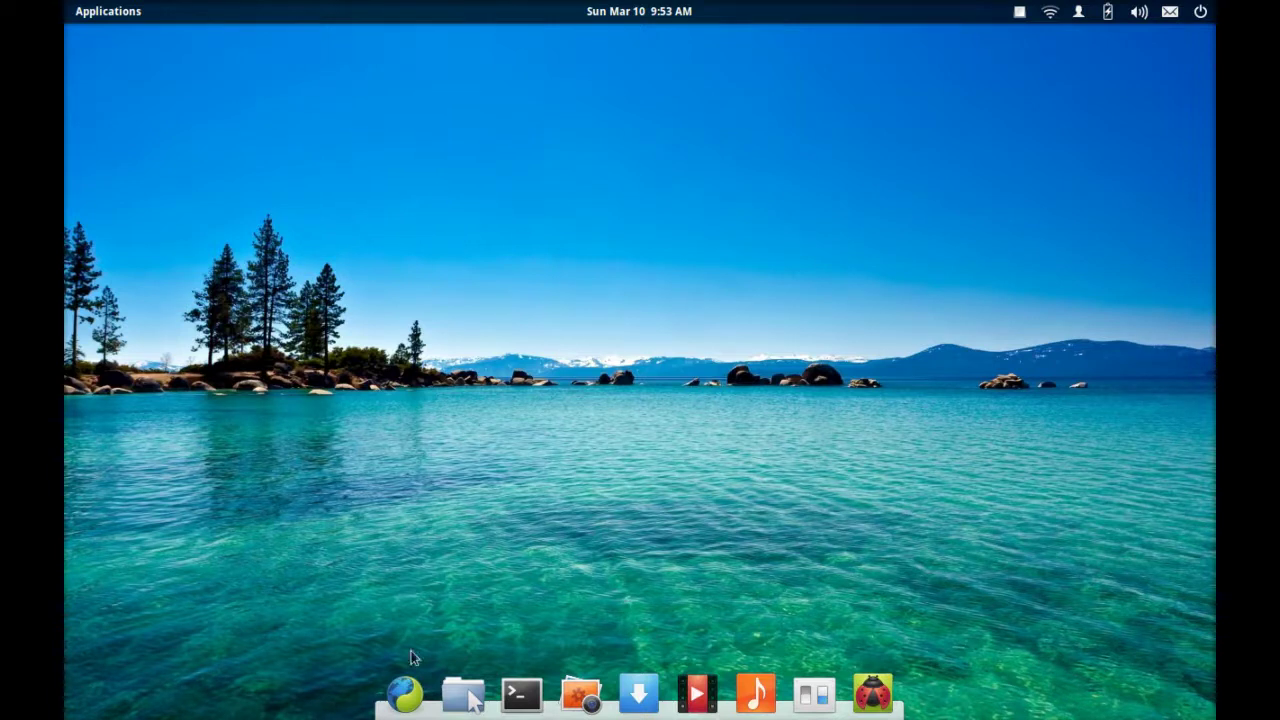
Reopen Files, minimize and restore its window repeatedly from the dock, move it across the desktop, and close it
click(463, 692)
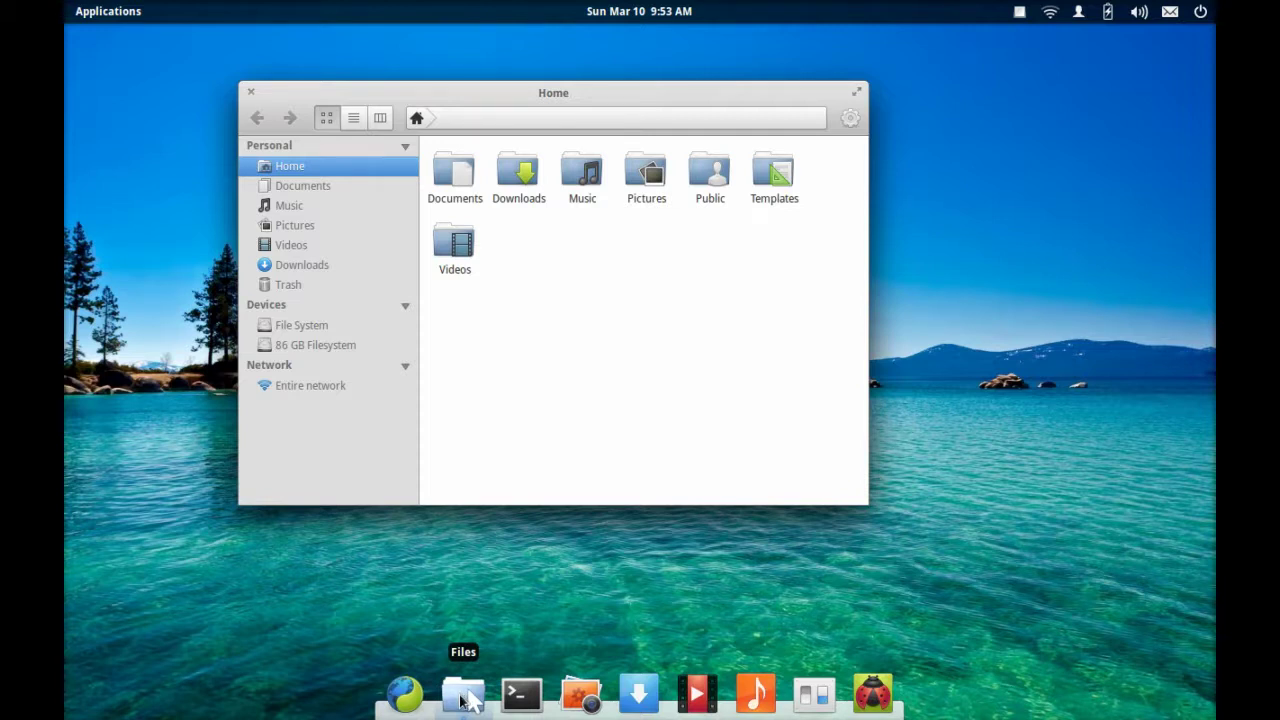
click(467, 700)
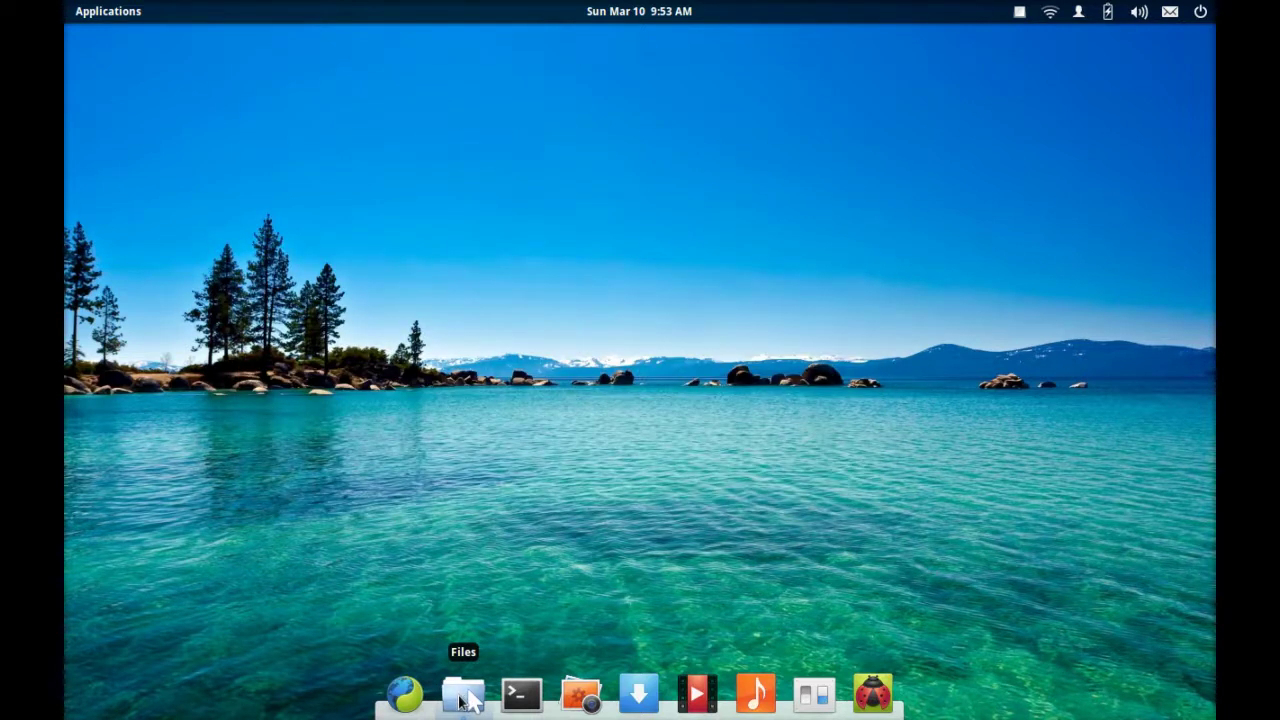
click(465, 702)
click(467, 700)
click(467, 700)
click(467, 700)
click(467, 700)
click(467, 700)
click(467, 700)
click(467, 700)
click(467, 700)
click(465, 700)
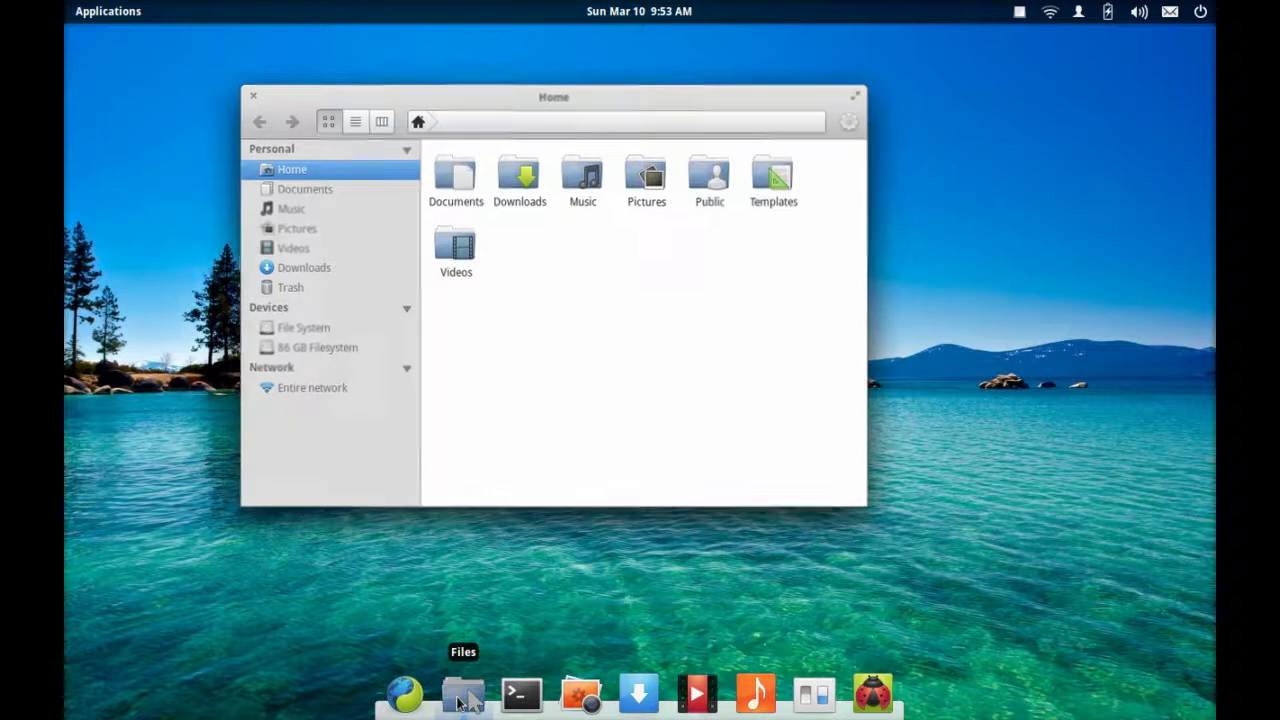
click(465, 700)
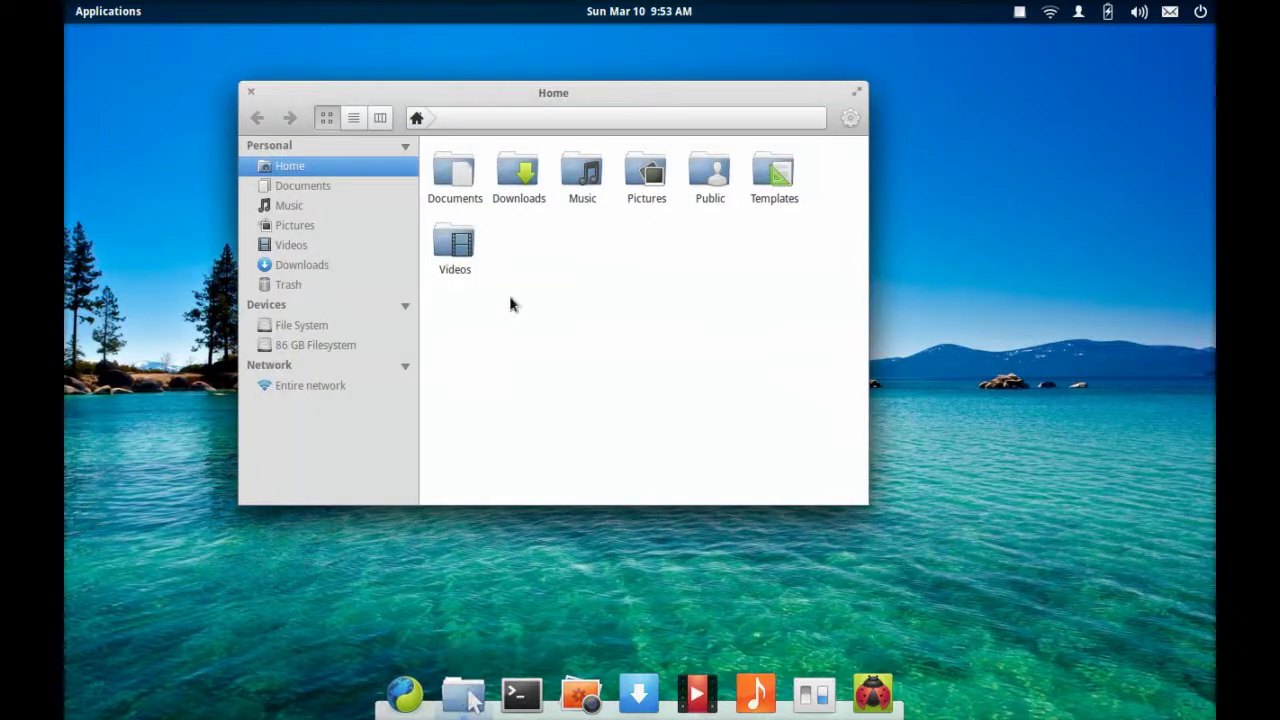
drag(540, 98, 722, 123)
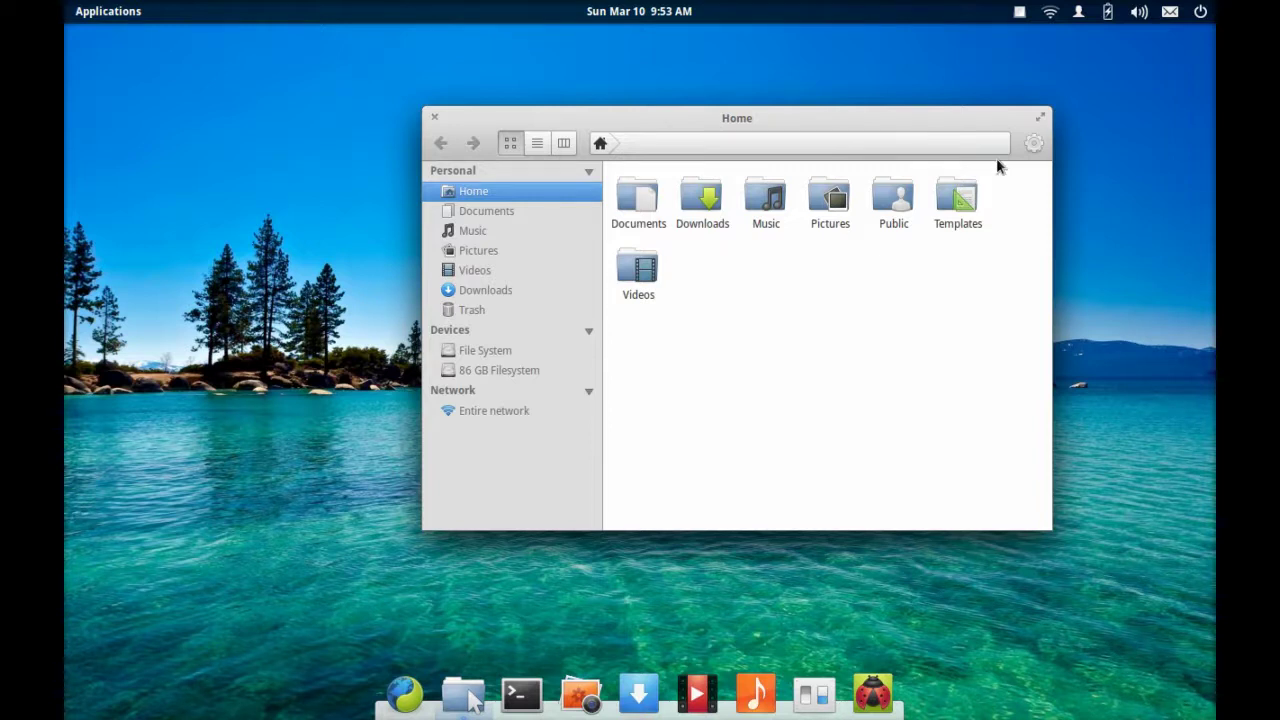
click(434, 117)
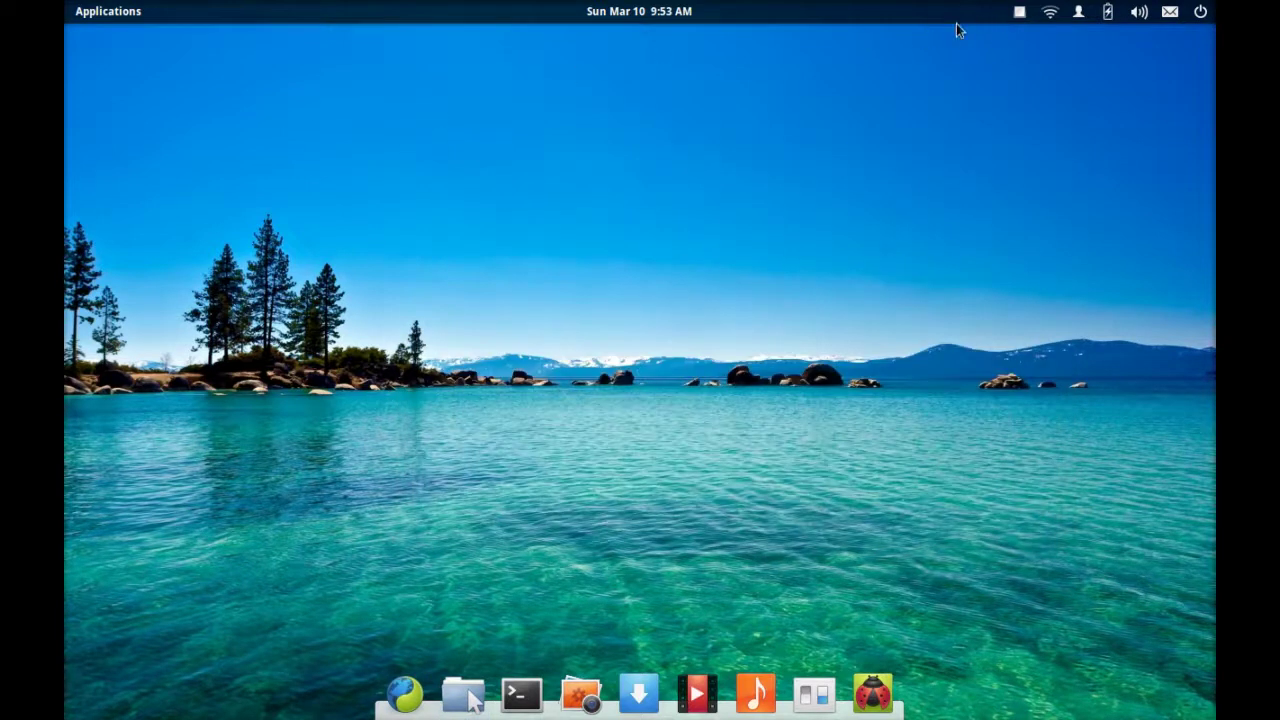
Check the screen recorder's indicator menu, and try moving, minimizing and restoring a Files window before closing it
click(1019, 14)
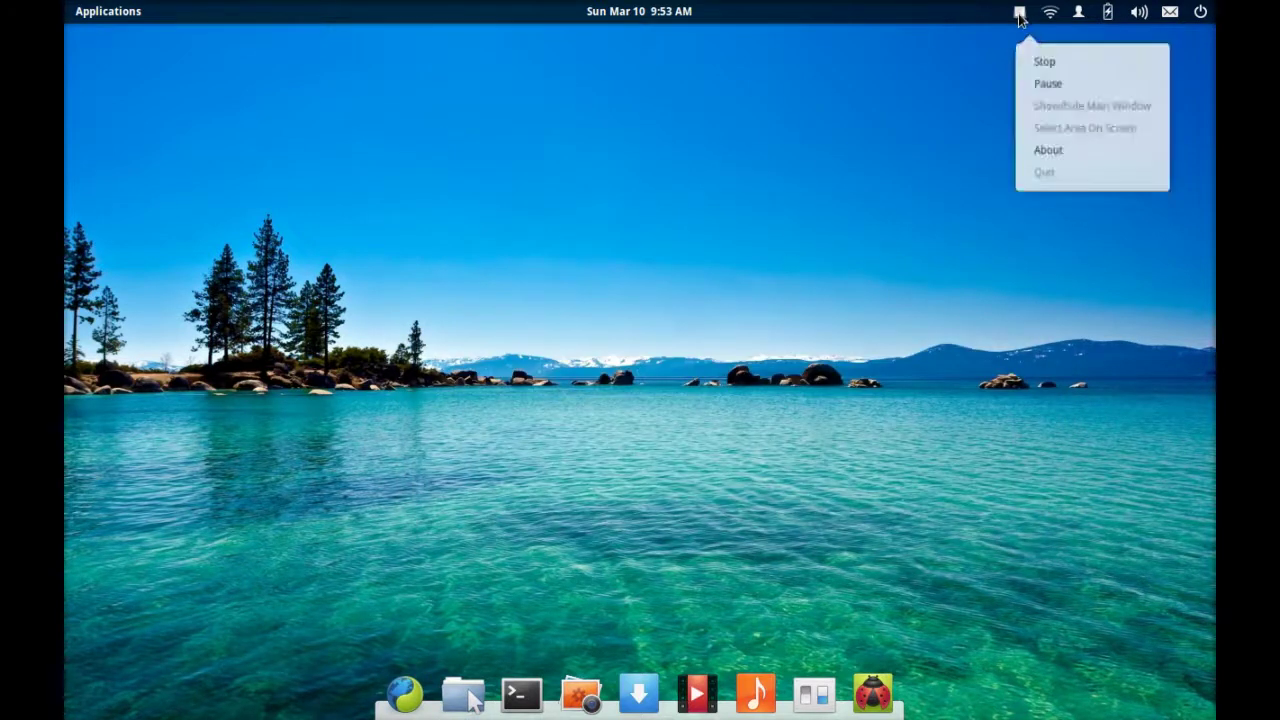
click(893, 100)
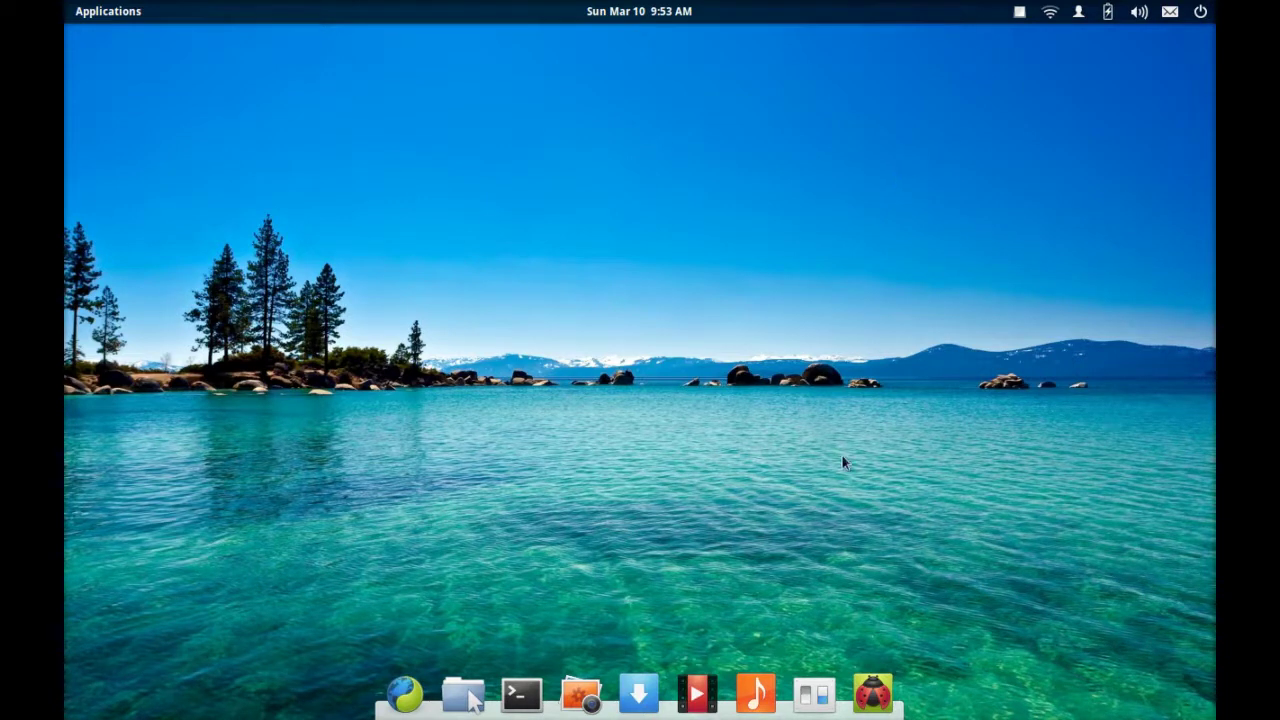
click(464, 692)
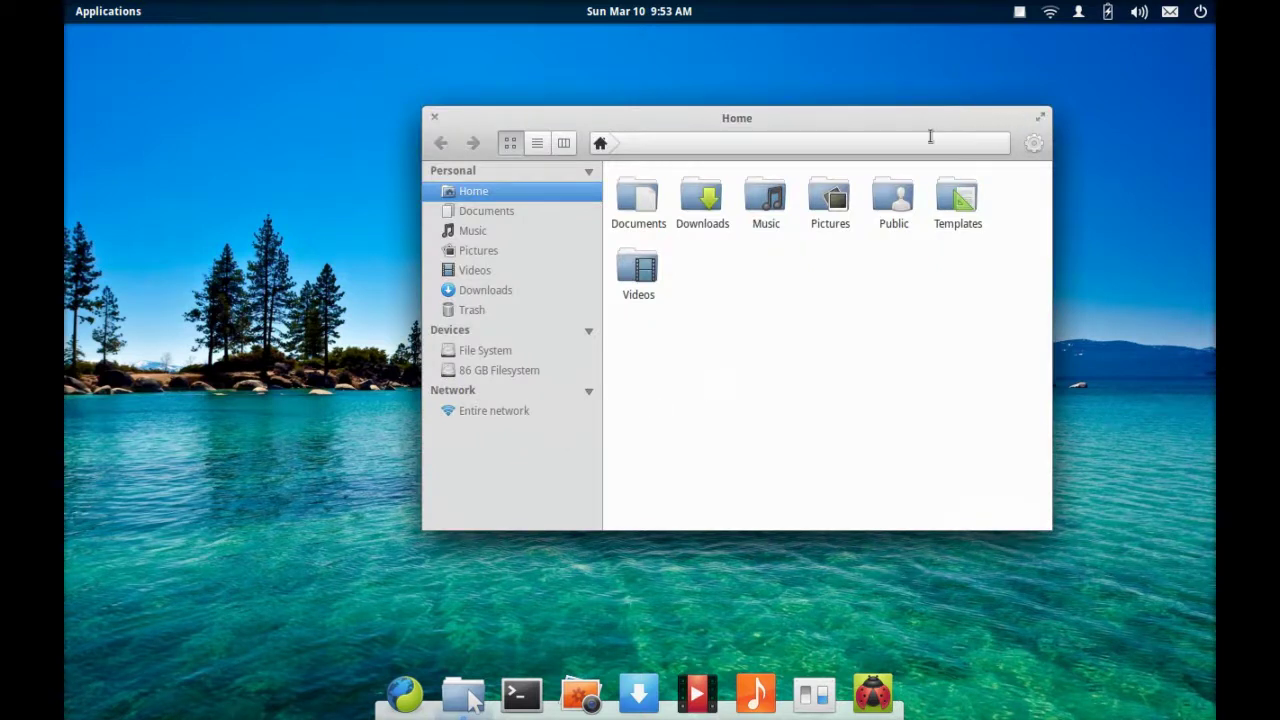
drag(846, 125, 681, 121)
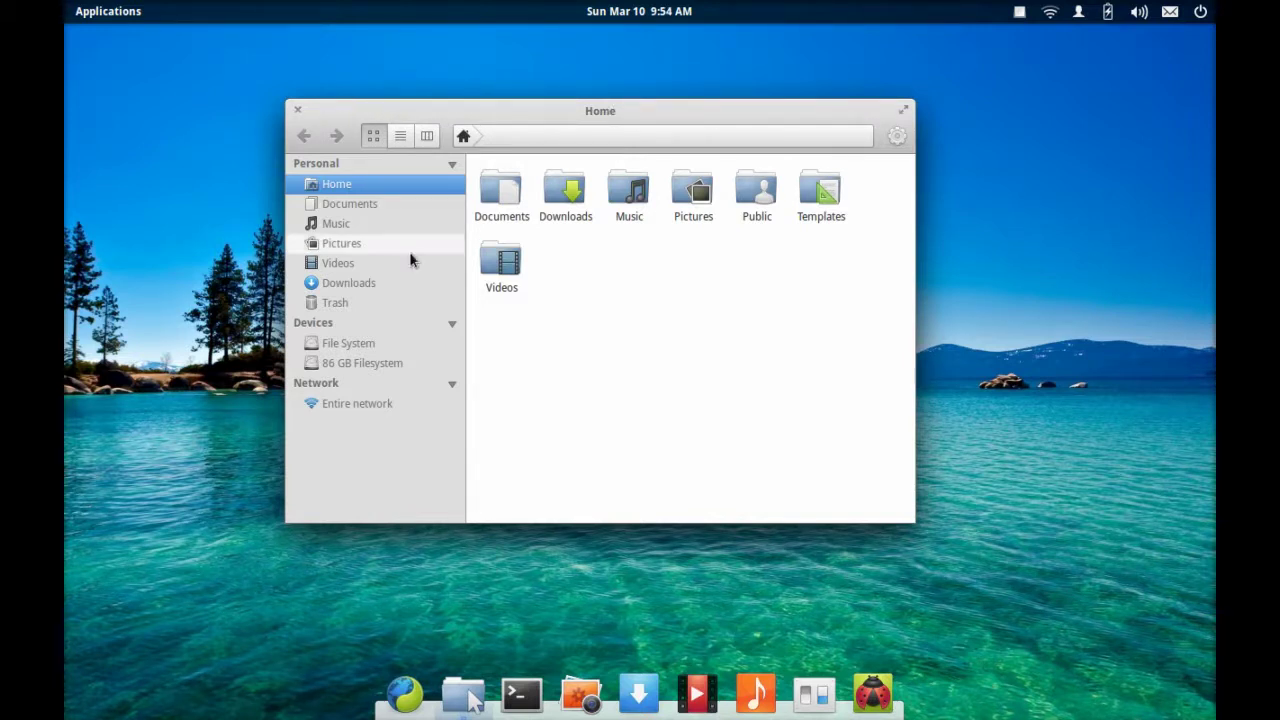
click(466, 696)
click(470, 697)
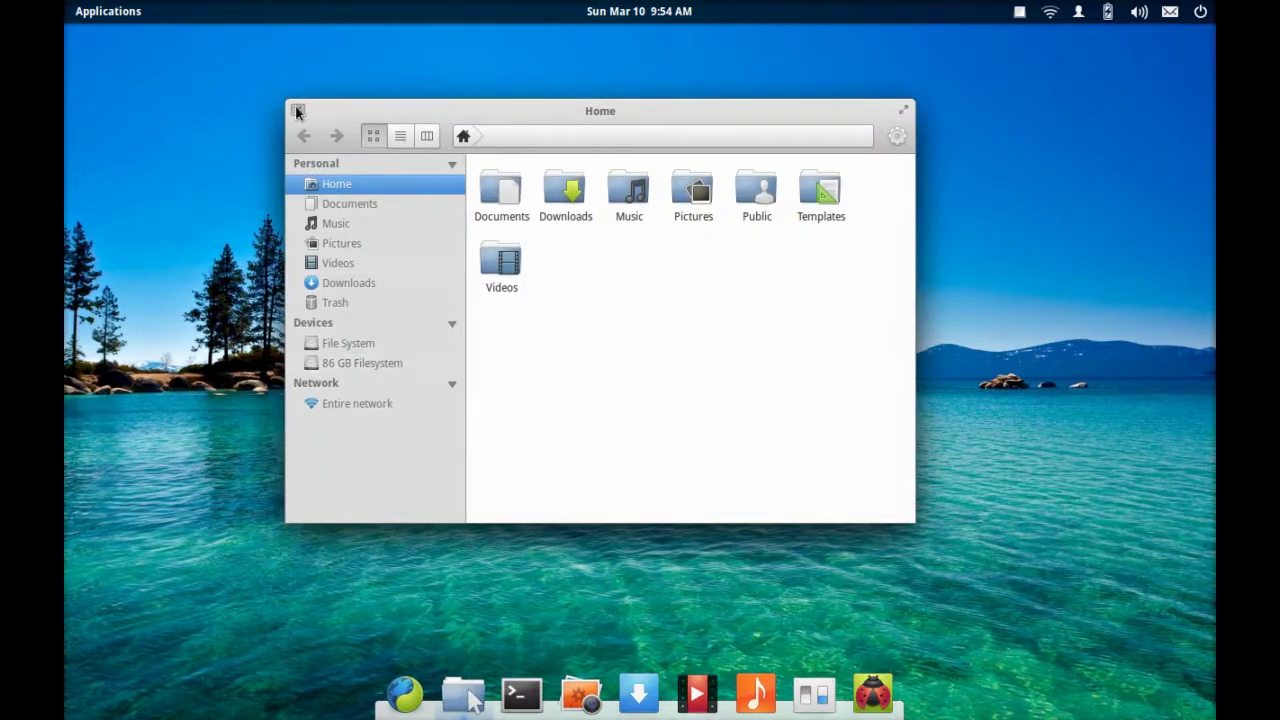
click(297, 110)
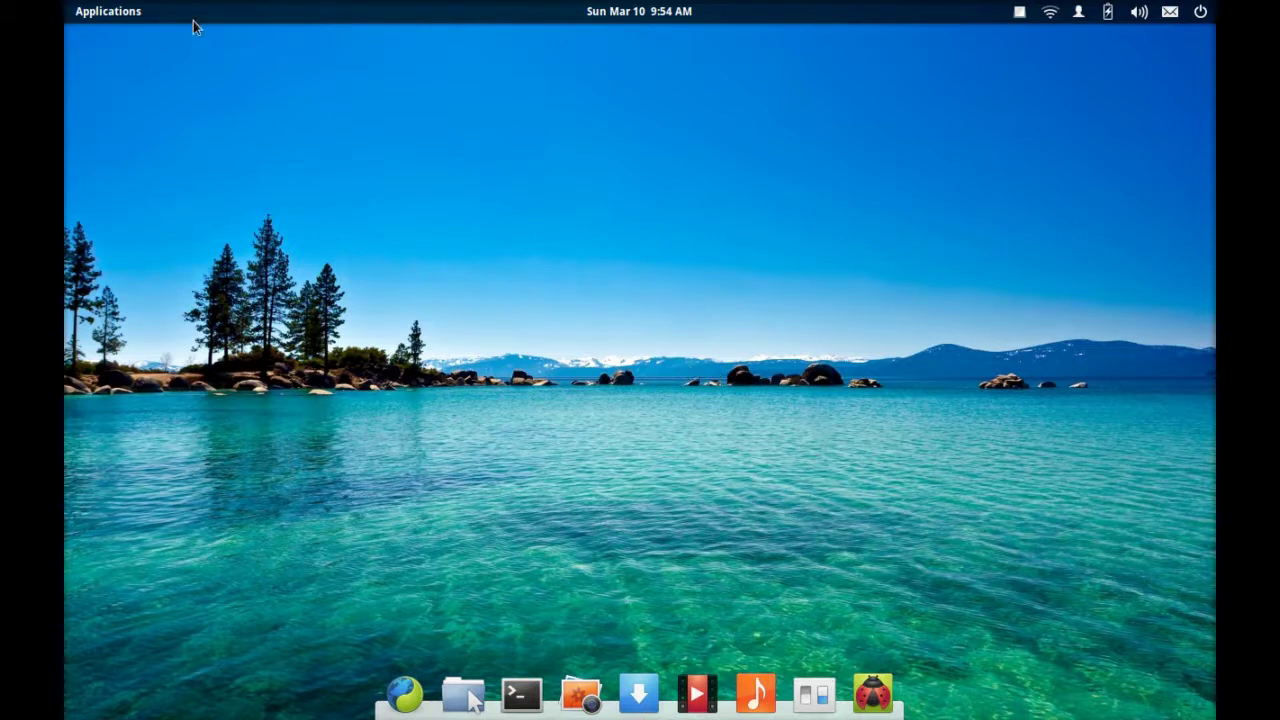
Open the applications launcher and look through all three pages of installed programs, returning to page 1
click(112, 14)
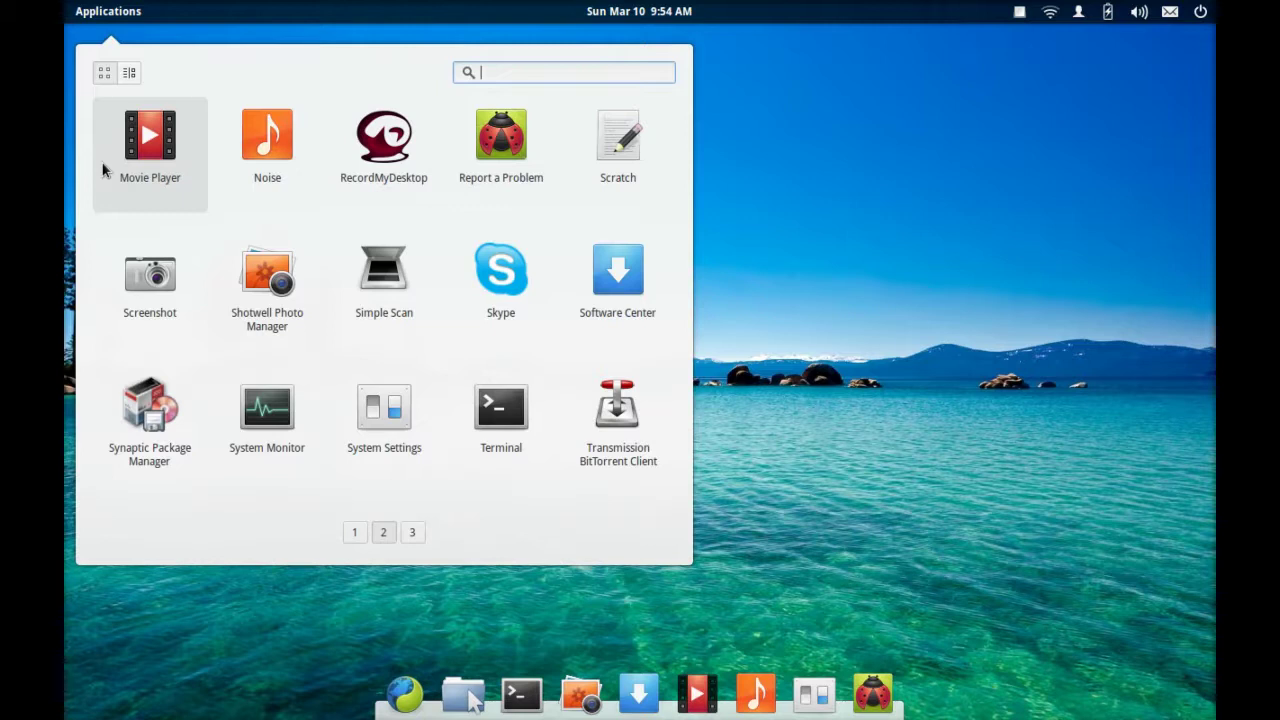
click(355, 532)
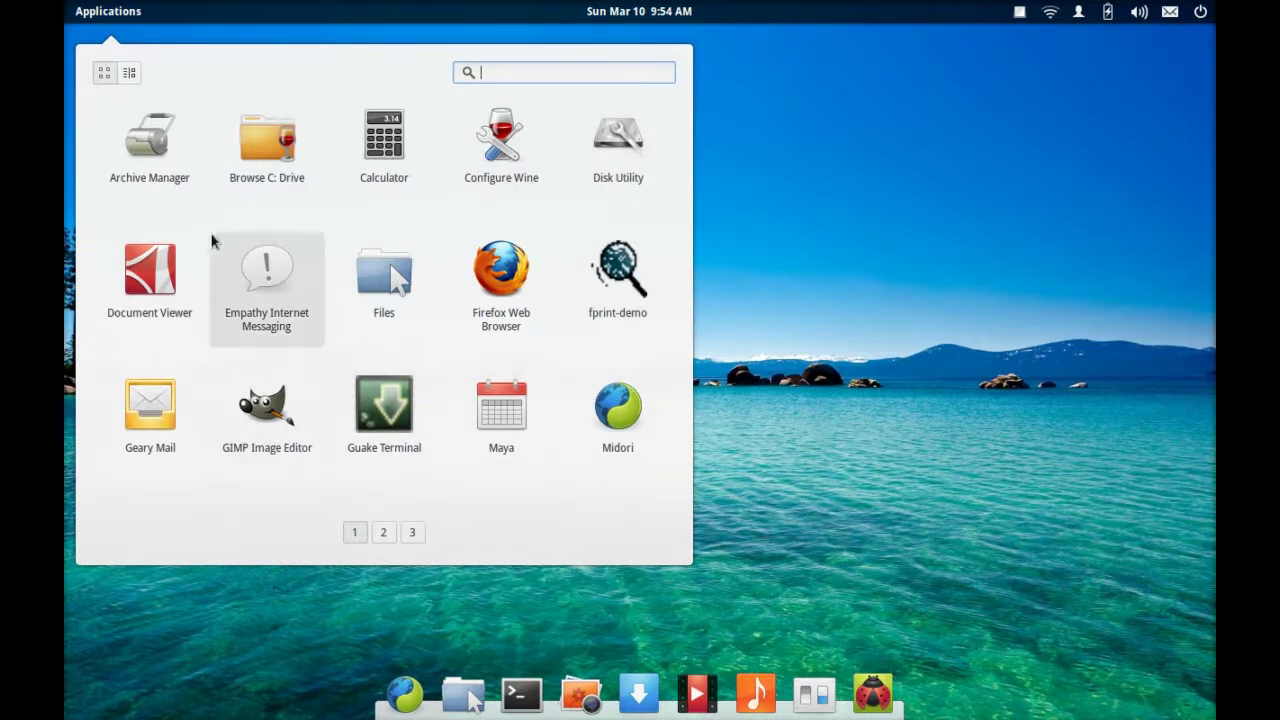
click(411, 533)
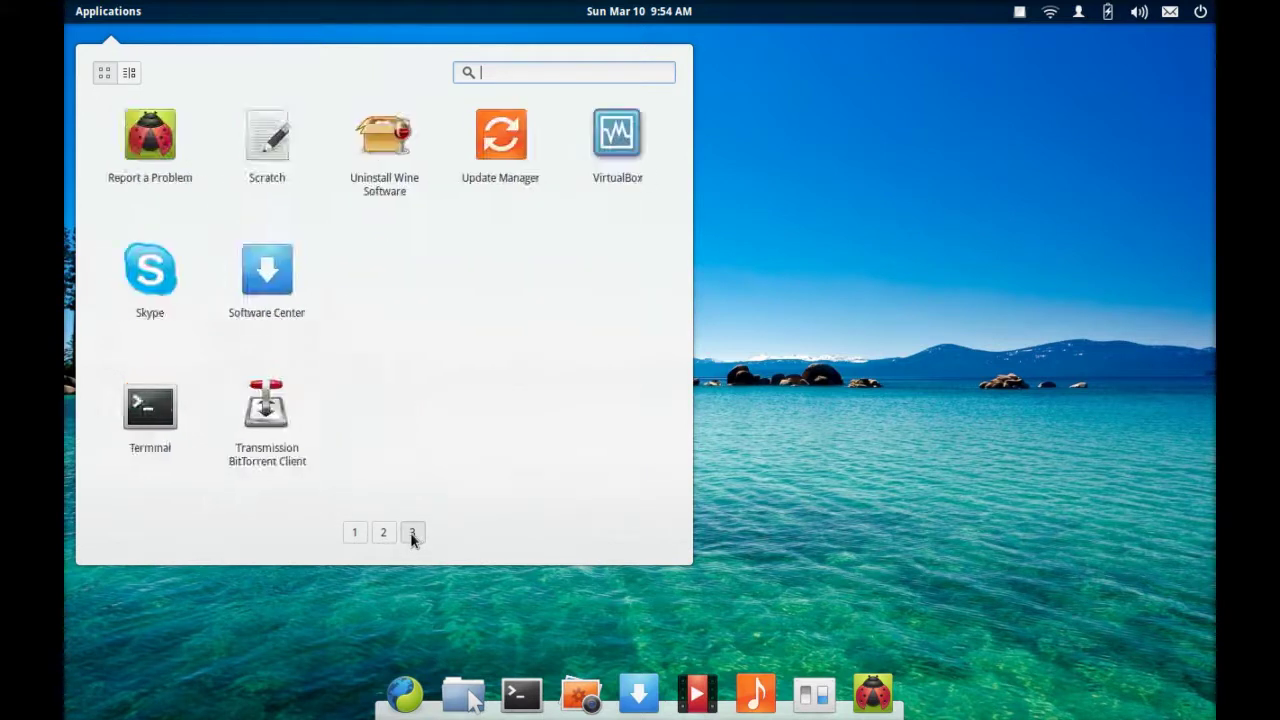
click(383, 532)
click(405, 533)
scroll(395, 530, up, 2)
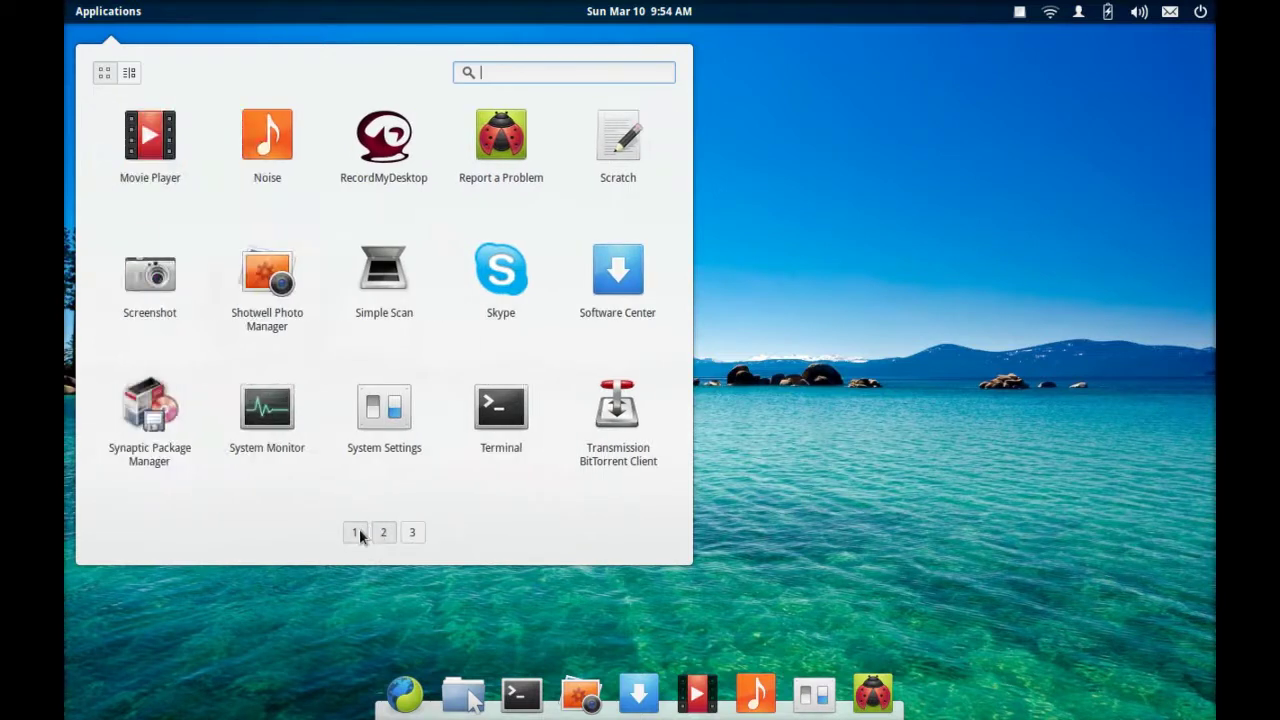
click(357, 533)
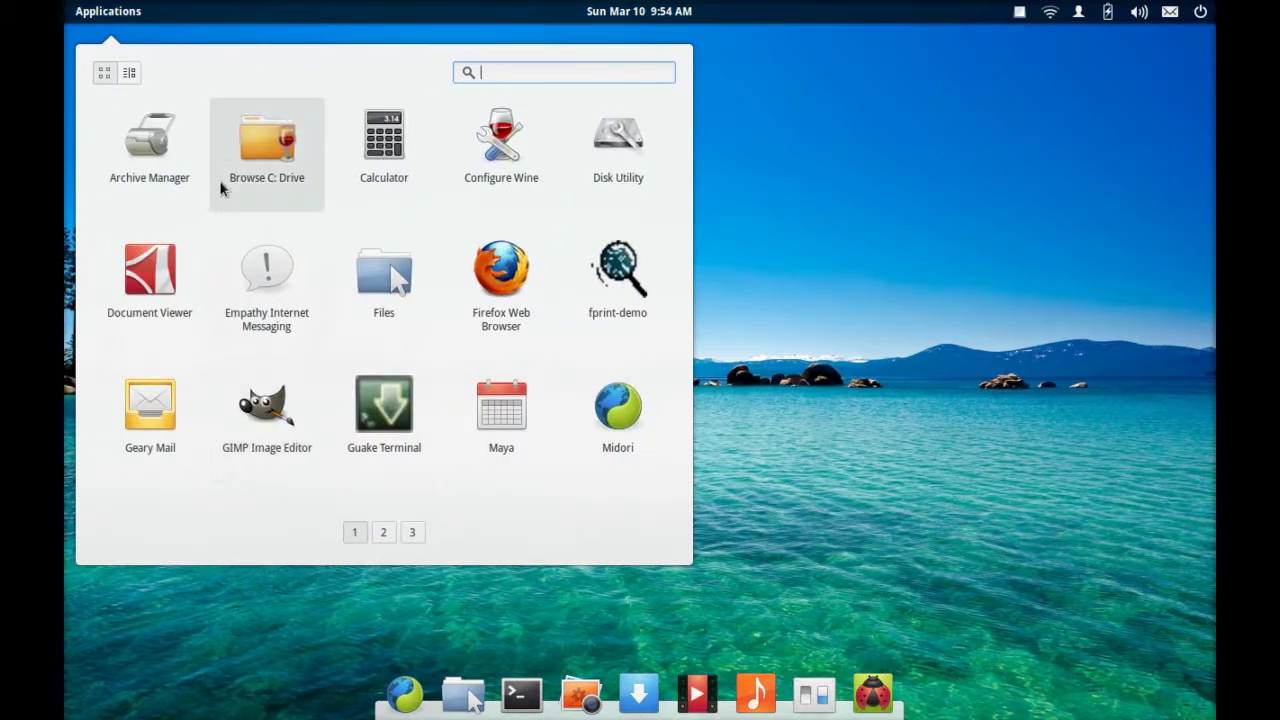
Switch the launcher to category view, look through the categories from Accessories to System Tools, and return to grid view
click(130, 80)
click(133, 109)
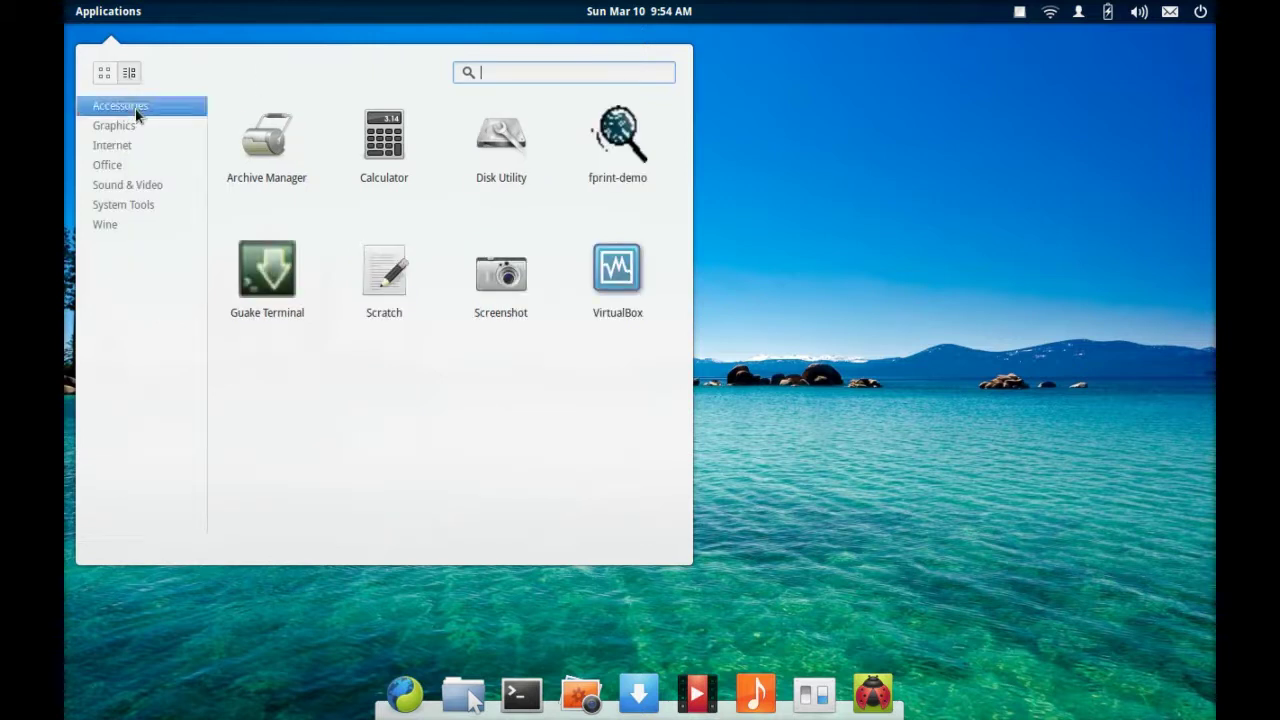
click(128, 127)
click(126, 145)
click(126, 164)
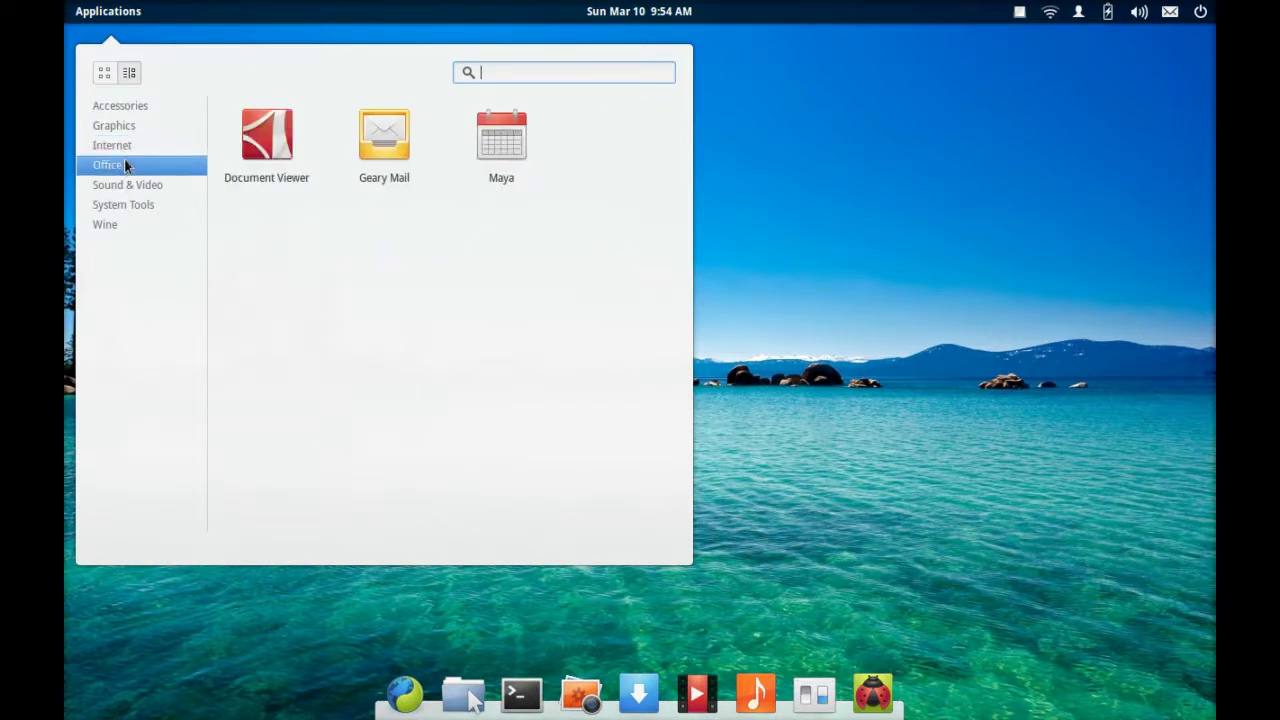
click(129, 190)
click(127, 205)
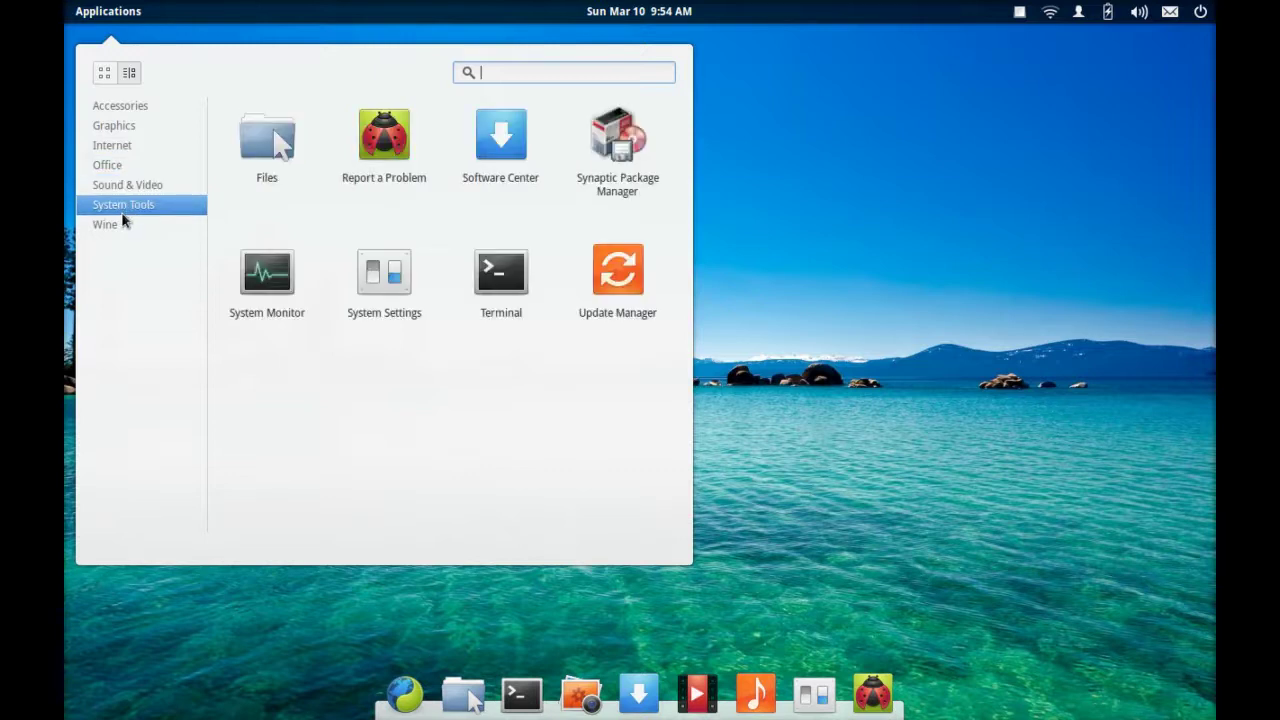
click(125, 216)
click(126, 164)
click(131, 107)
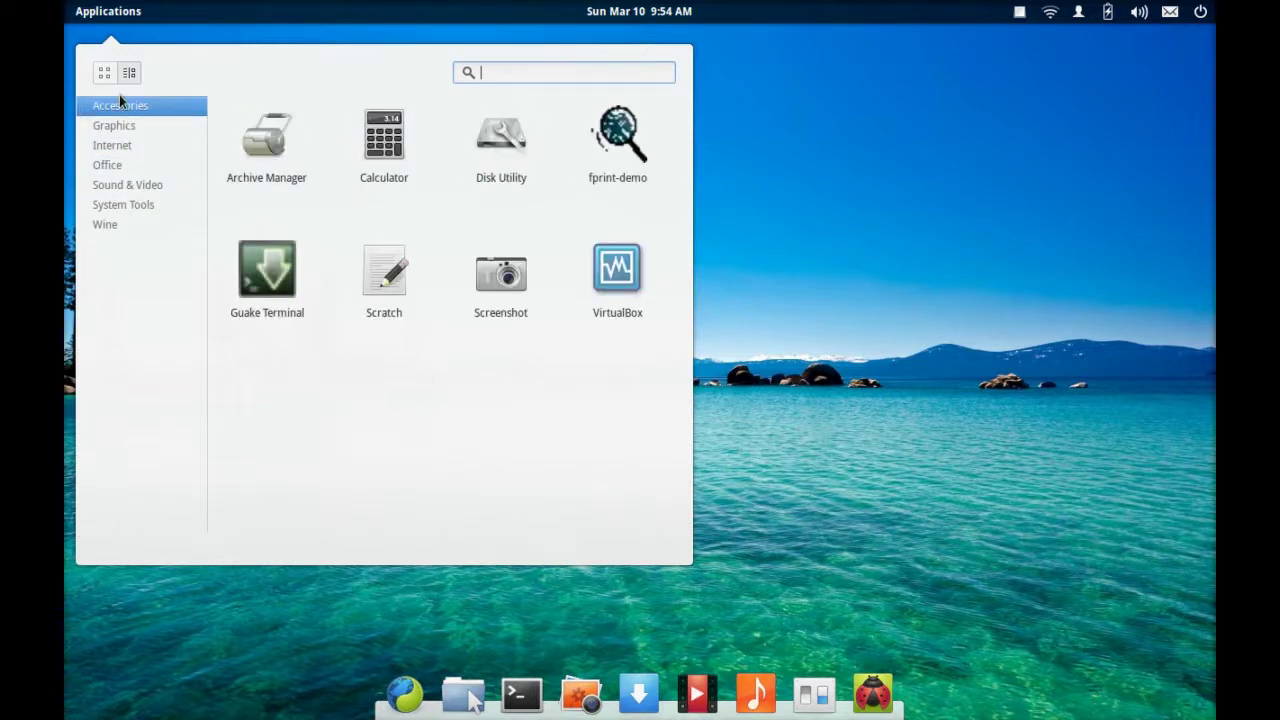
click(106, 74)
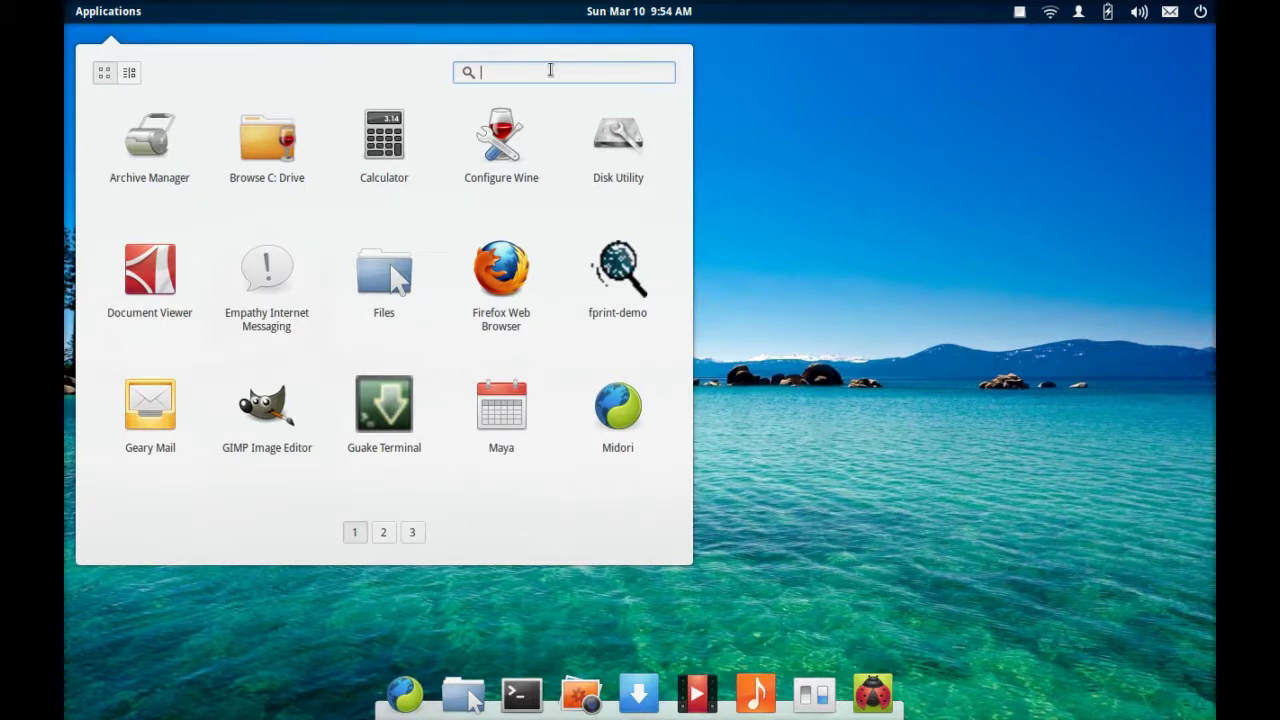
Search the launcher for "gimp", clear the search, and close the launcher
text(gimp)
key(BackSpace)
key(BackSpace)
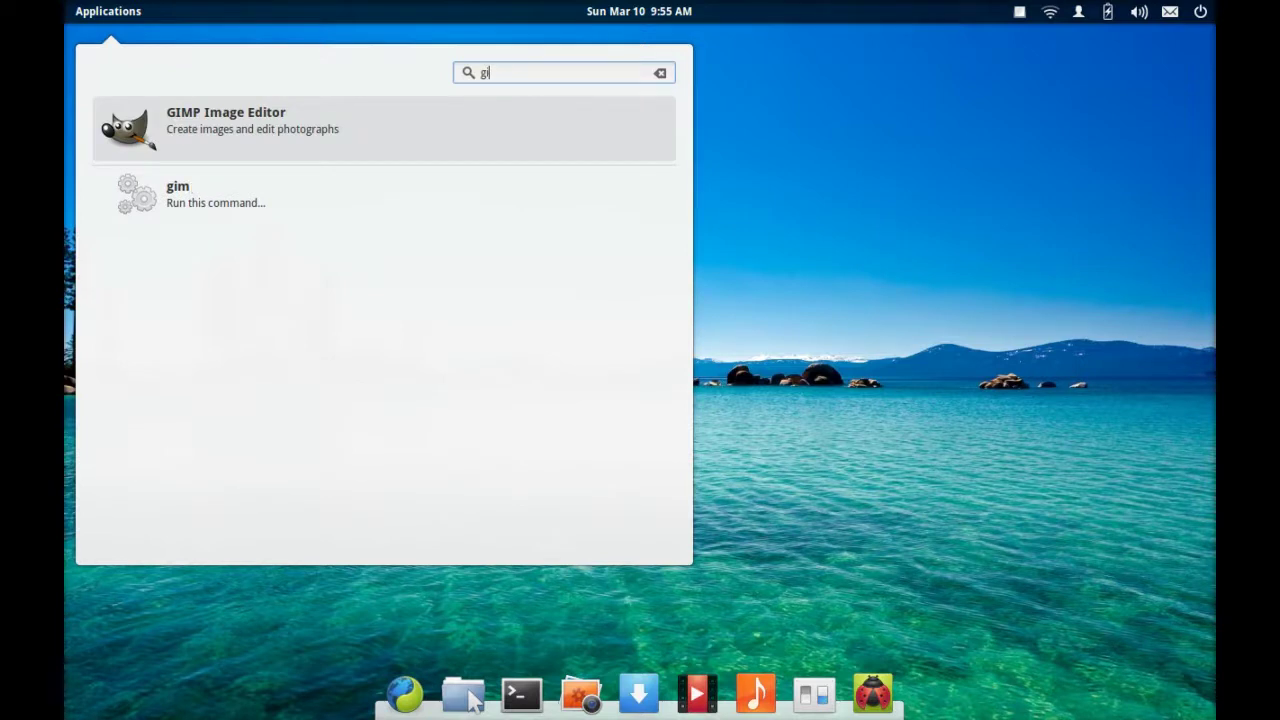
key(BackSpace)
key(BackSpace)
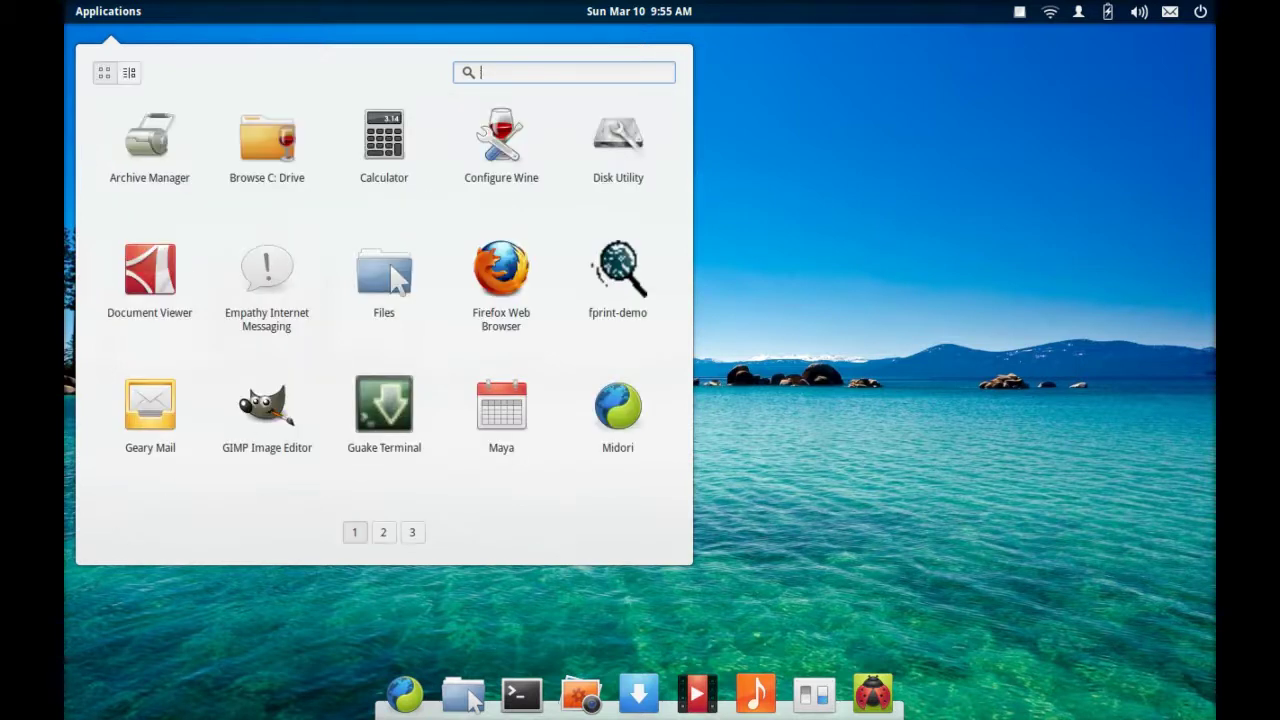
click(118, 12)
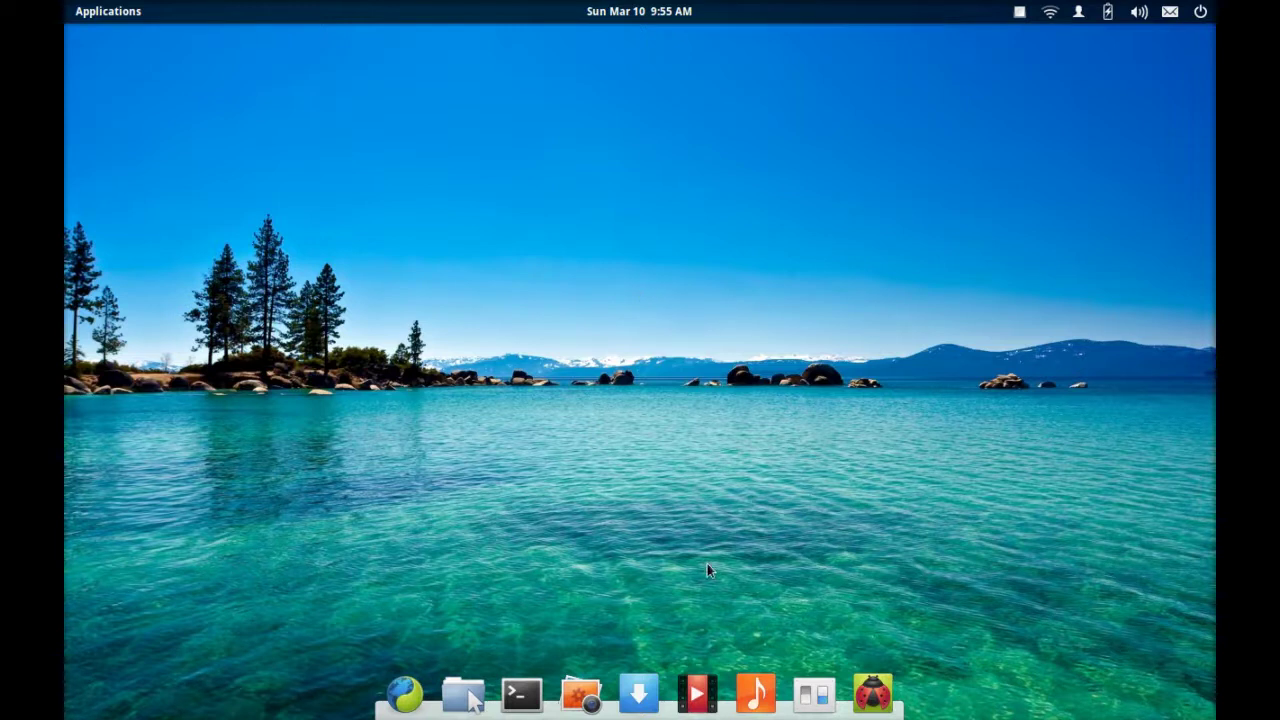
Launch the Maya calendar from the applications launcher and view its version information, closing the About dialog
click(115, 8)
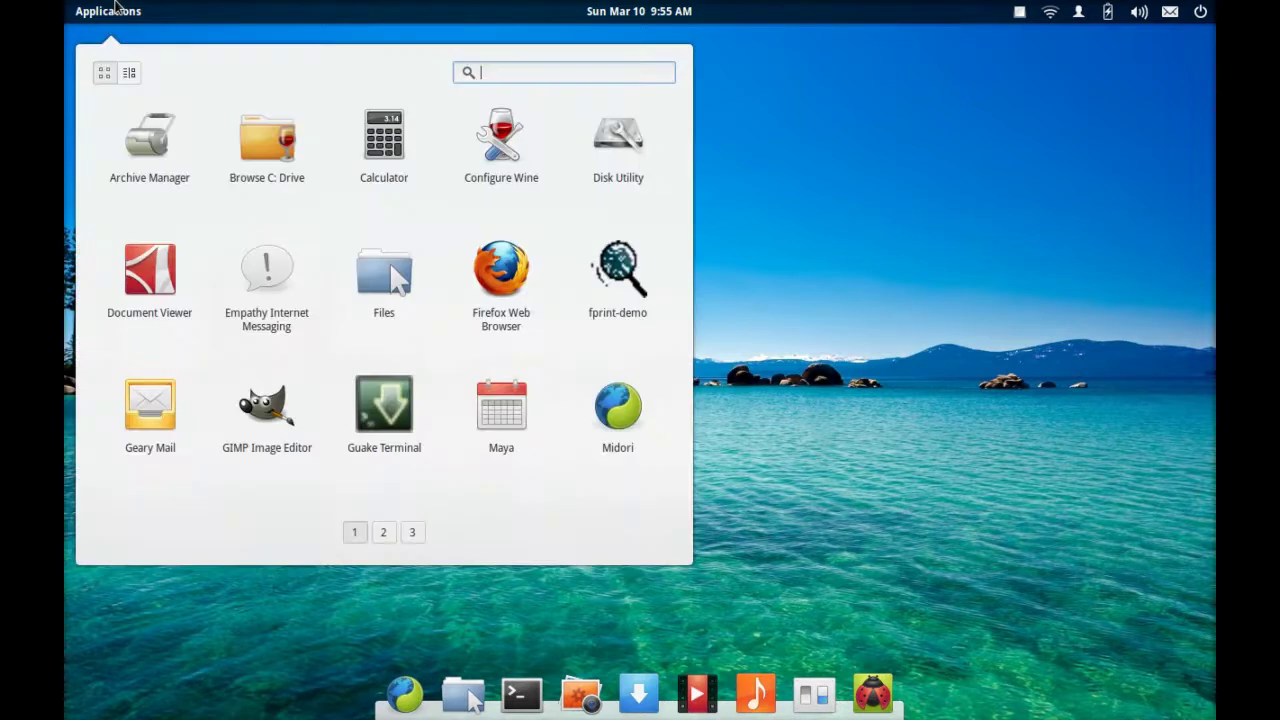
click(518, 398)
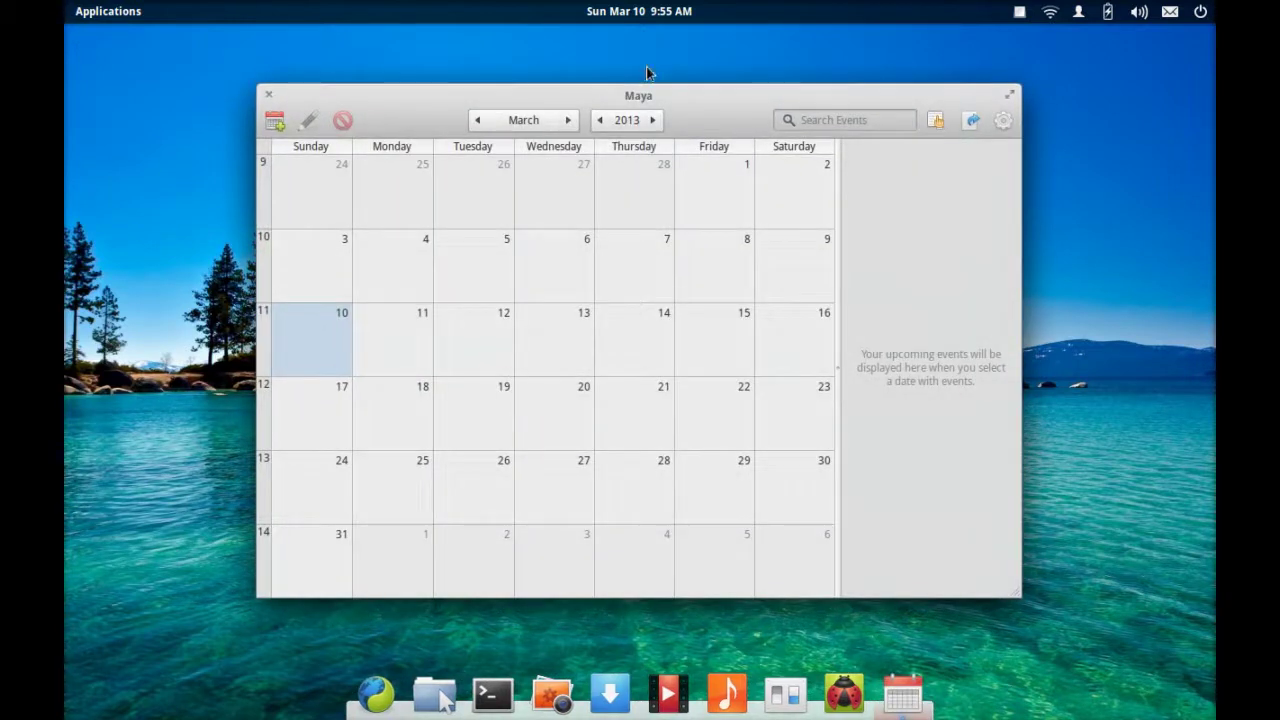
click(1003, 120)
click(990, 229)
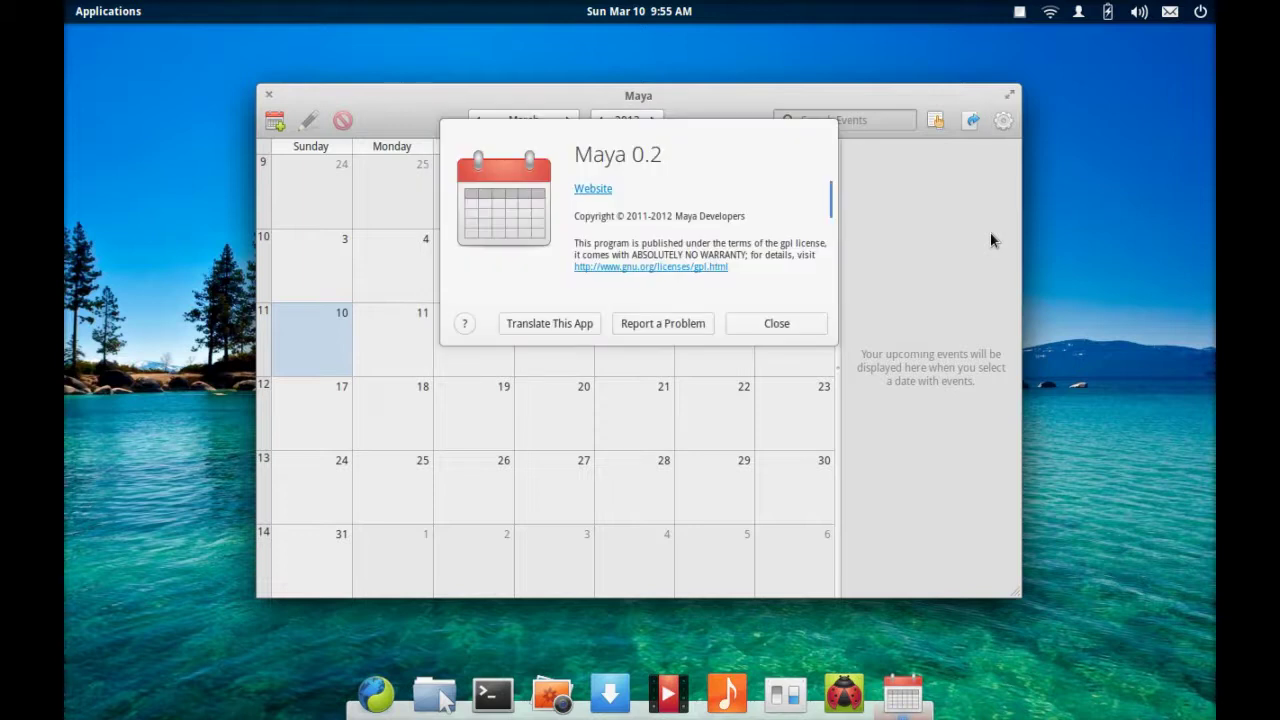
click(770, 323)
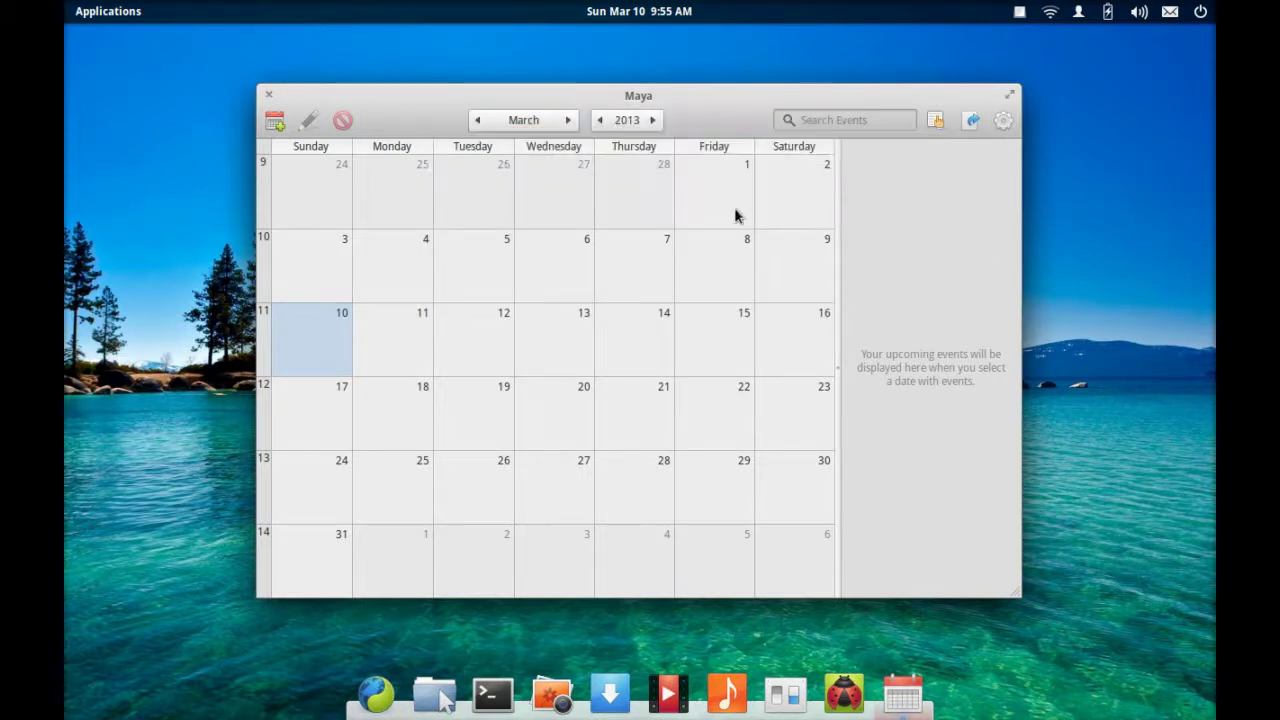
Close the Maya calendar and look over the screen recorder's indicator menu, leaving the recording running and dismissing the menu
click(268, 95)
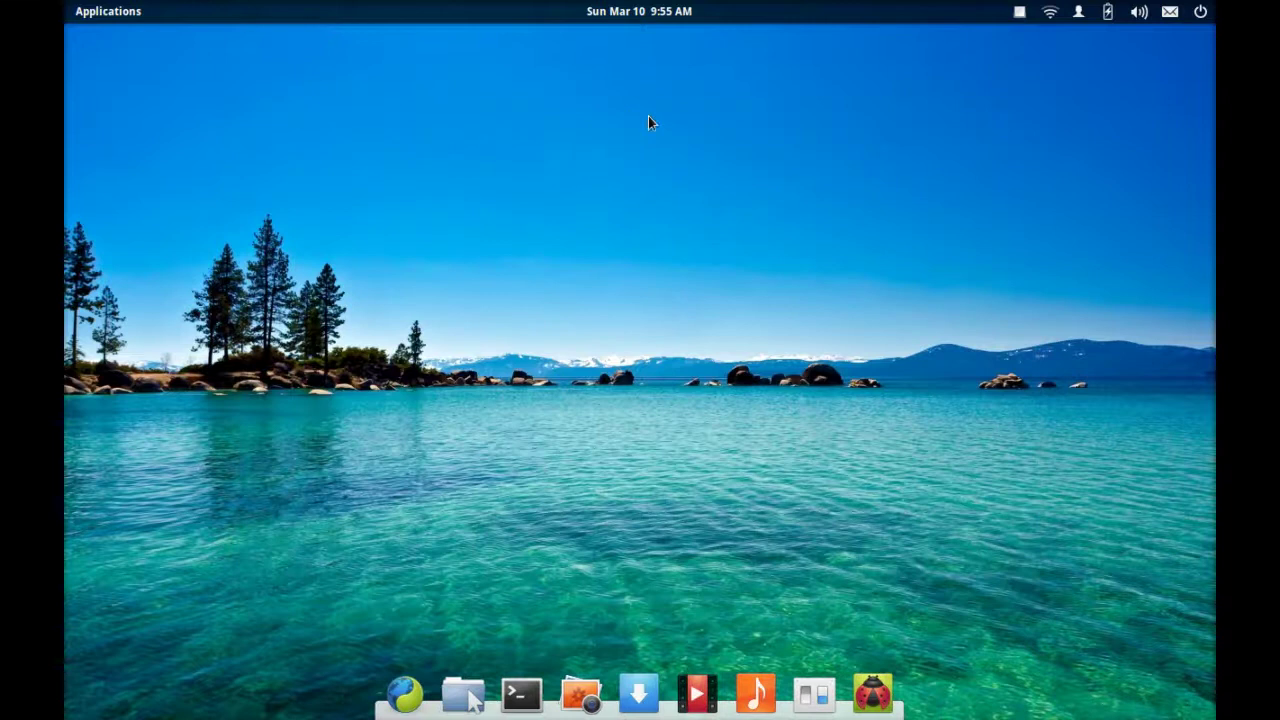
click(1021, 18)
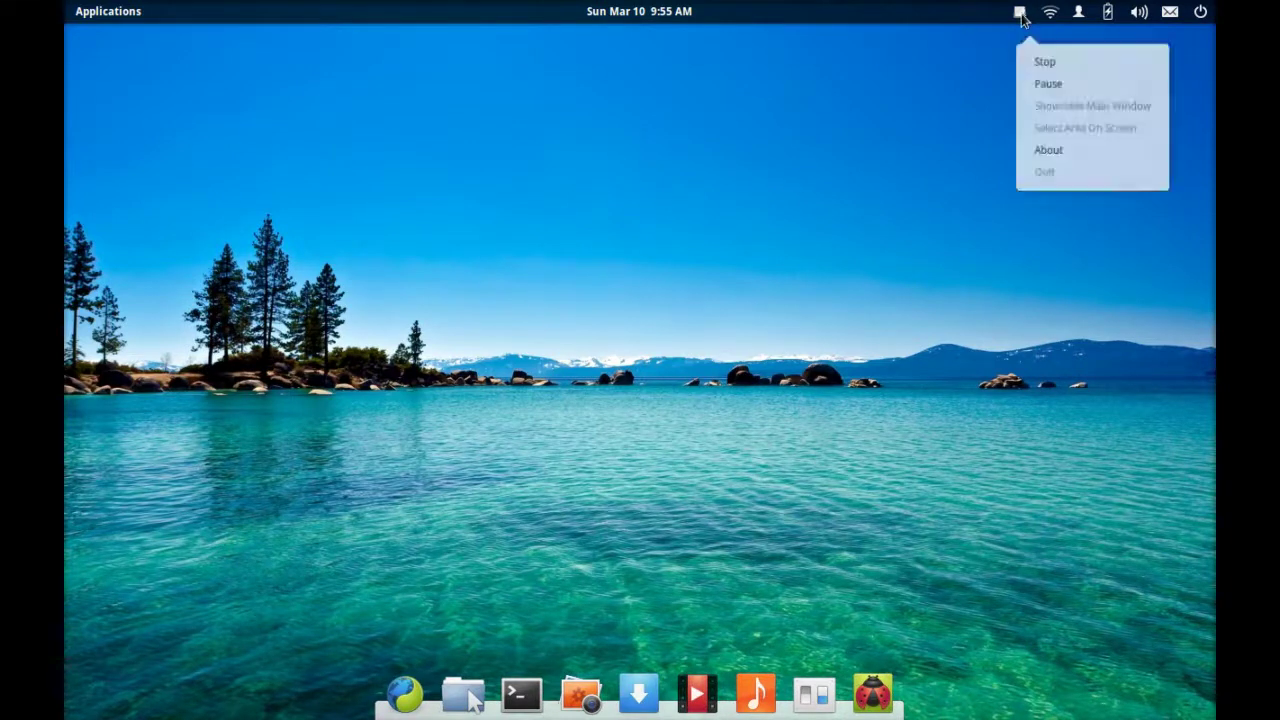
click(977, 78)
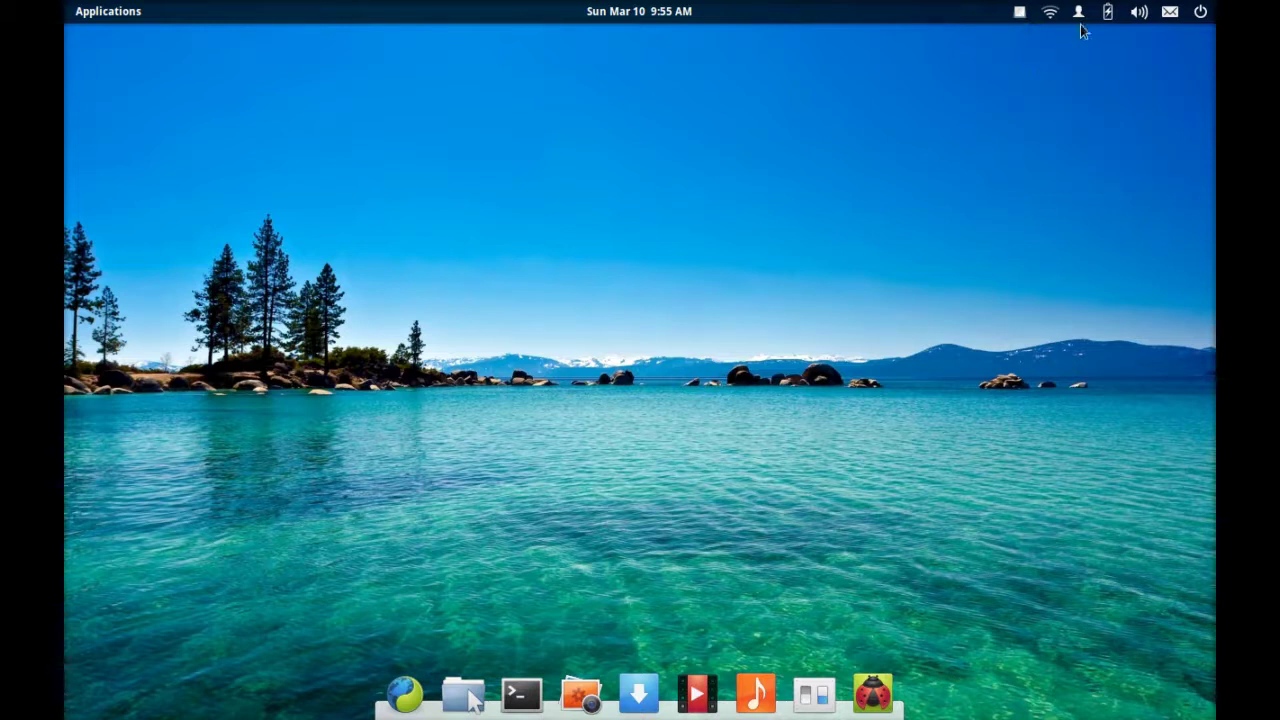
click(1021, 18)
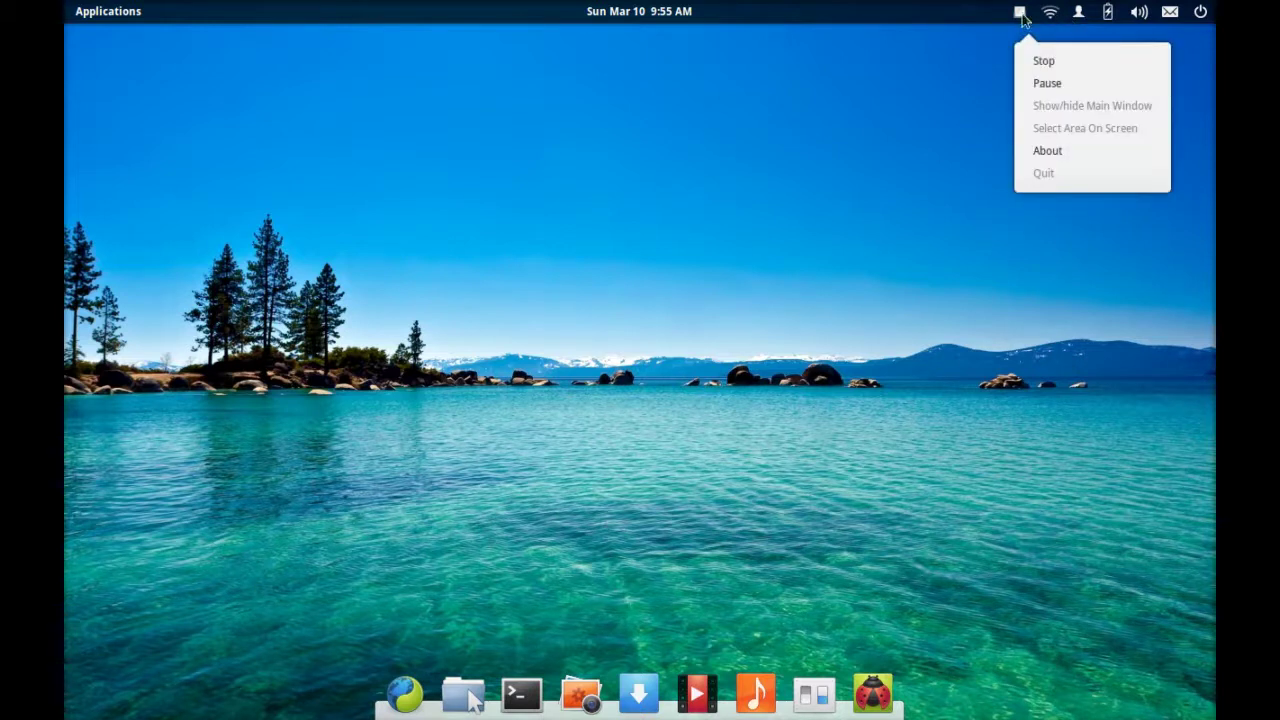
click(979, 107)
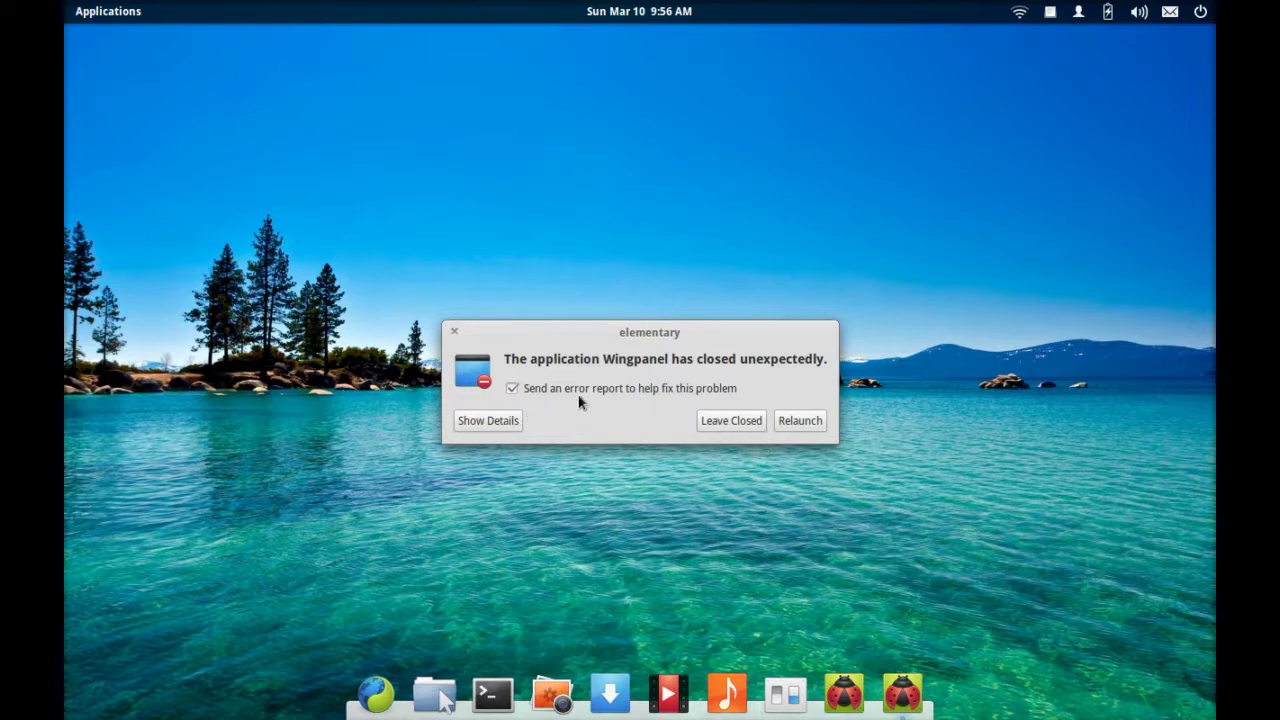
Move the Wingpanel crash dialog aside and relaunch Wingpanel with the error report option left enabled
drag(578, 322, 629, 292)
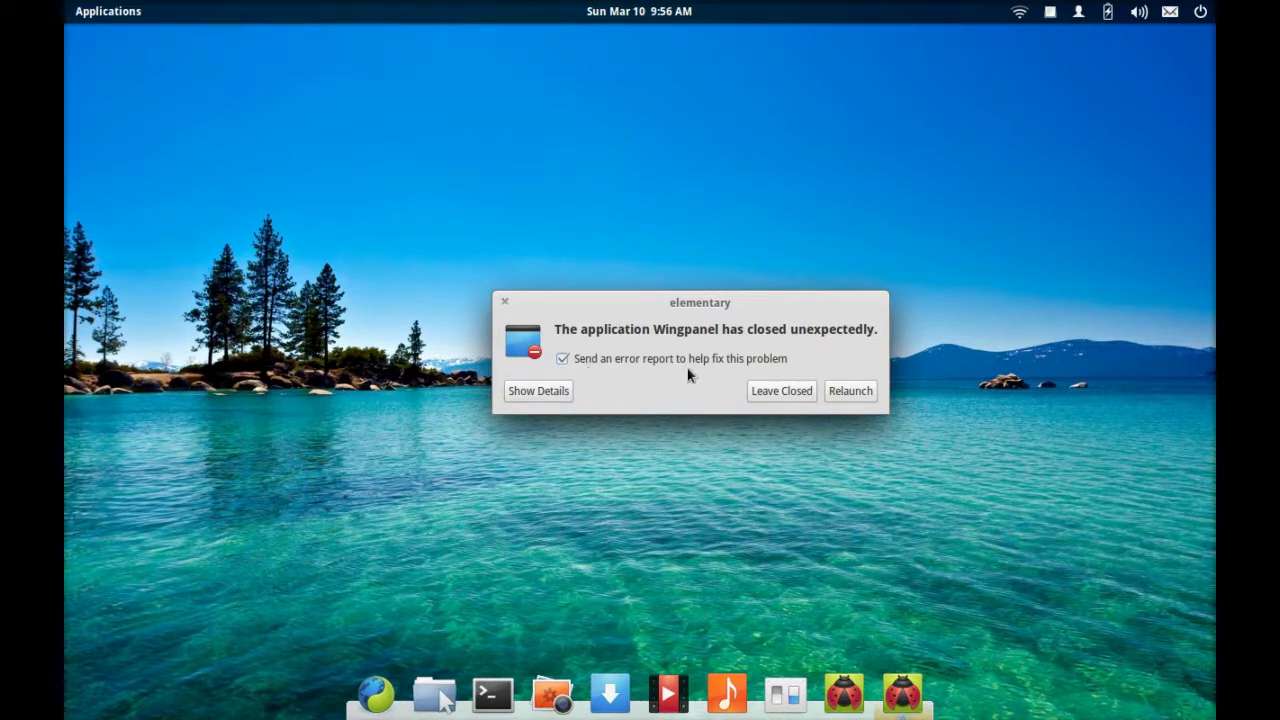
click(851, 391)
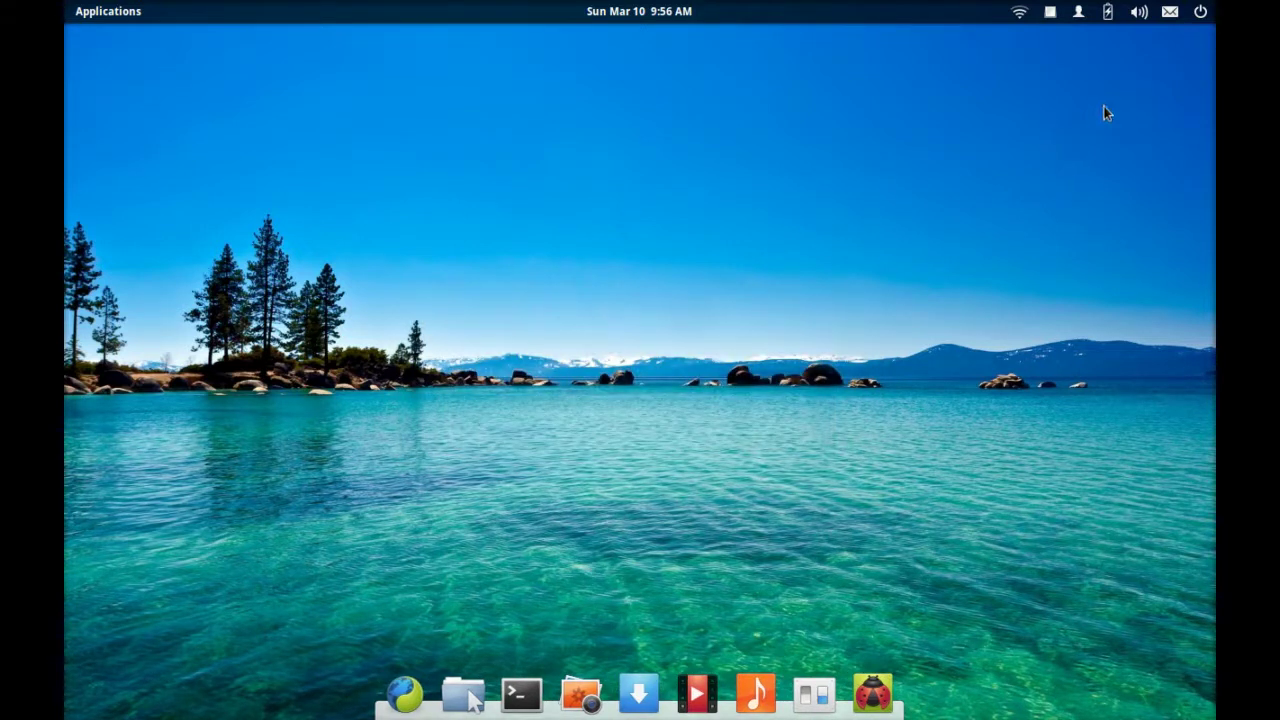
View the session options for logging out, suspending, hibernating and shutting down, and dismiss them without choosing any
click(1201, 14)
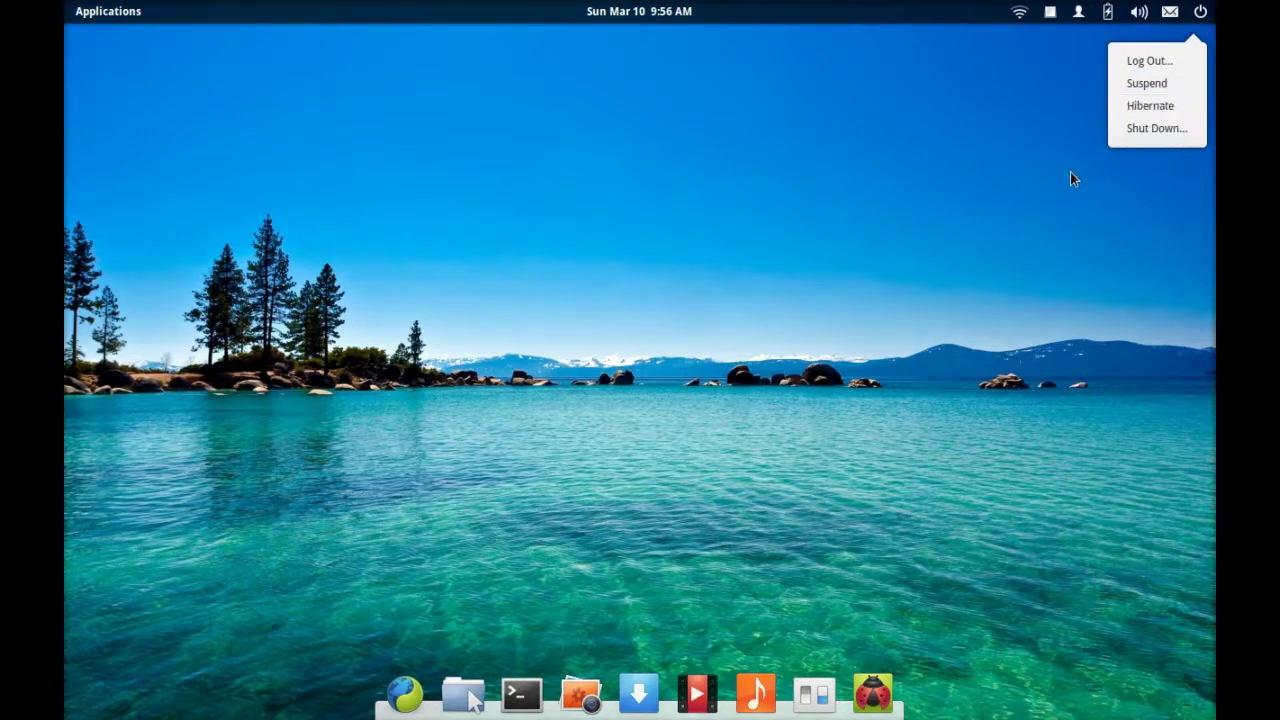
click(784, 228)
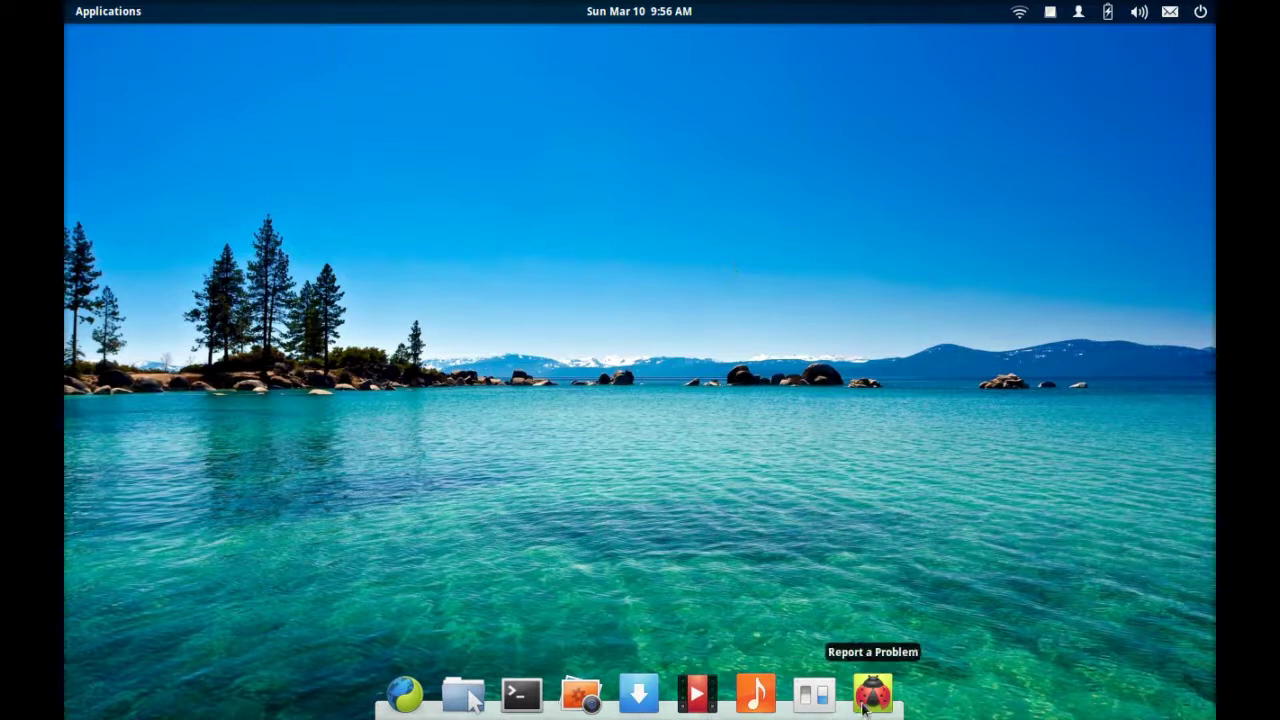